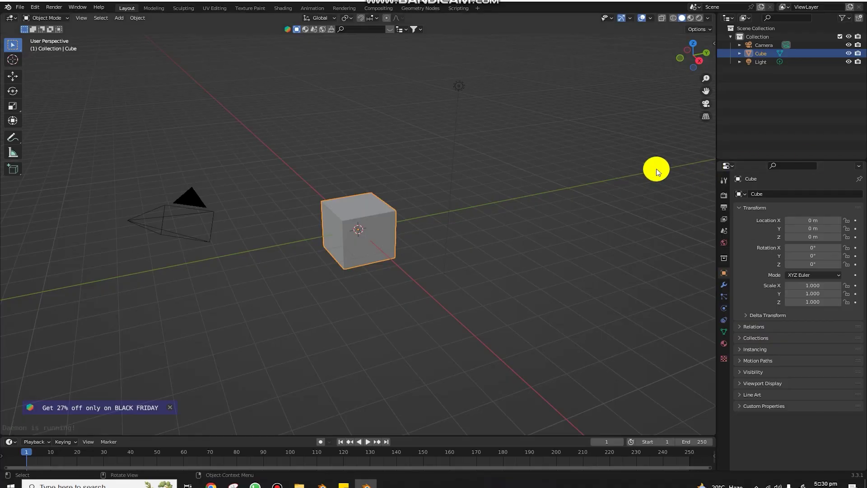
Delete the default camera and light from the scene
left_click(199, 207)
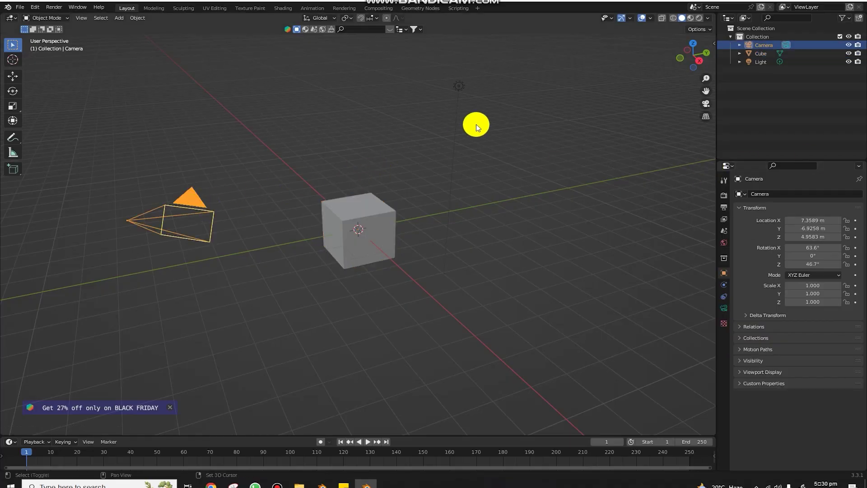
left_click(457, 86, "shift")
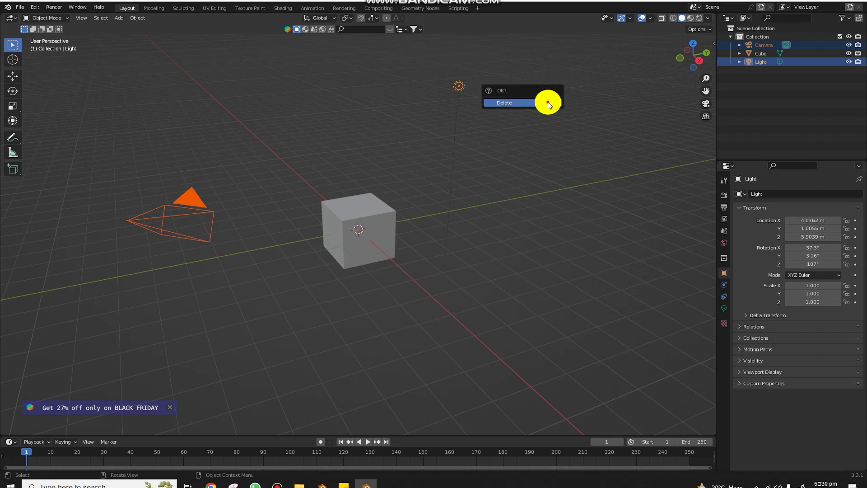
left_click(549, 103)
Scale the cube to twice its length along Y (S Y 2)
middle_click_drag(493, 213, 379, 221)
left_click(378, 221)
key("s")
key("y")
key("2")
key("Return")
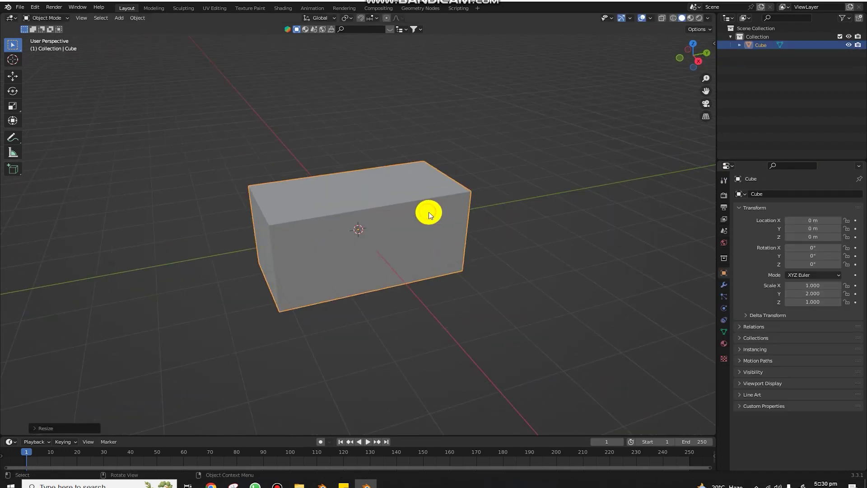
middle_click_drag(426, 209, 465, 201)
scroll(456, 205, "up", 3)
In Edit Mode, narrow one vertical edge of the cube to 0.2 along X, forming a wedge
key("Tab")
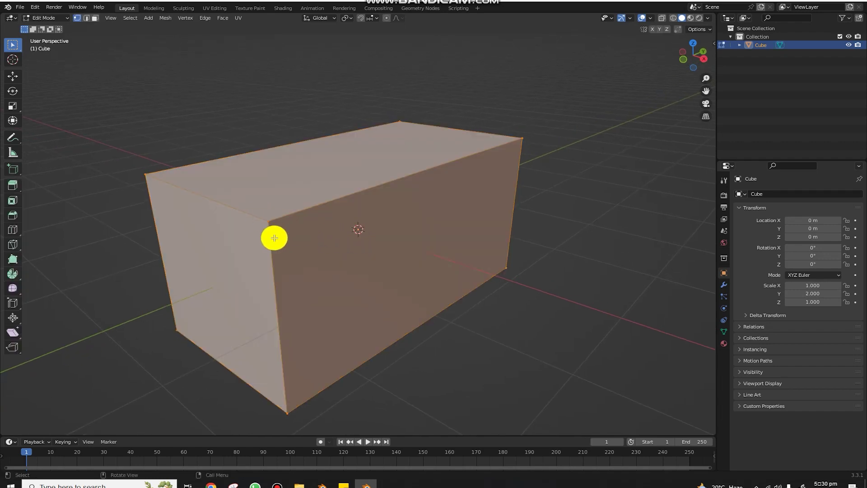
key("alt+a")
mouse_move(282, 255)
middle_mouse_down()
mouse_move(324, 240)
mouse_move(258, 240)
middle_mouse_up()
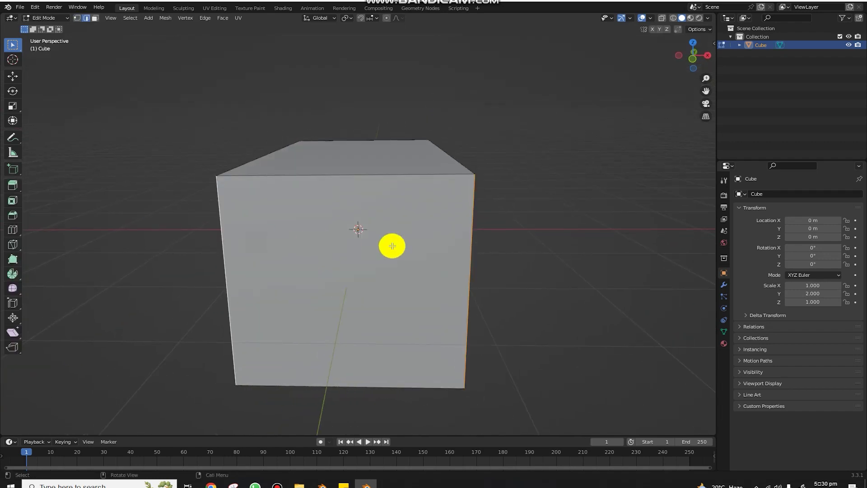
left_click(471, 252)
key("s")
key("x")
left_click(571, 219)
key("s")
key("x")
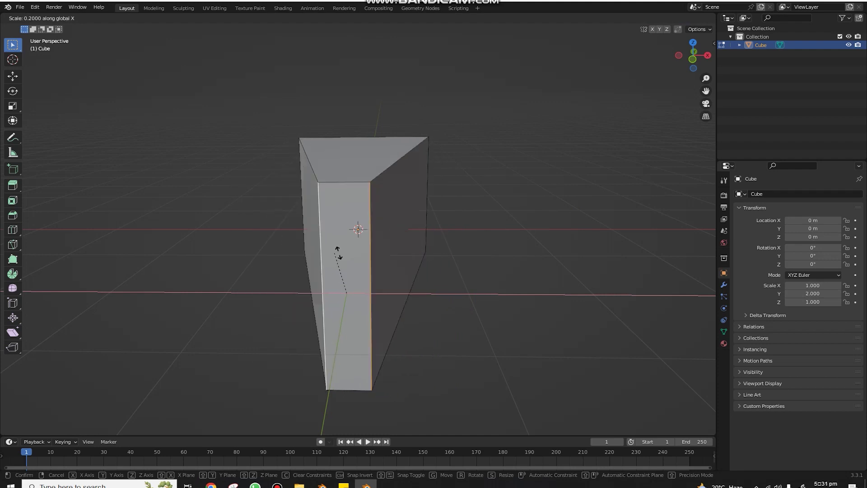
left_click(353, 285)
key("Tab")
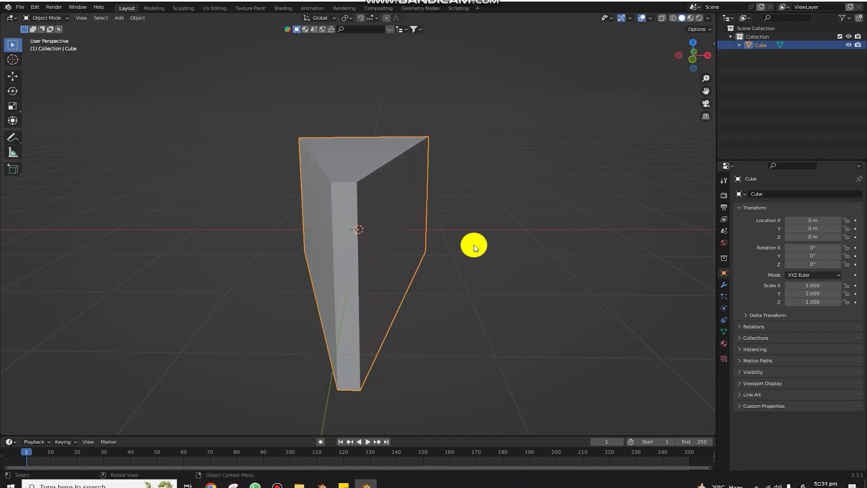
Add a Bevel modifier to the wedge
left_click(724, 285)
left_click(741, 191)
left_click(644, 237)
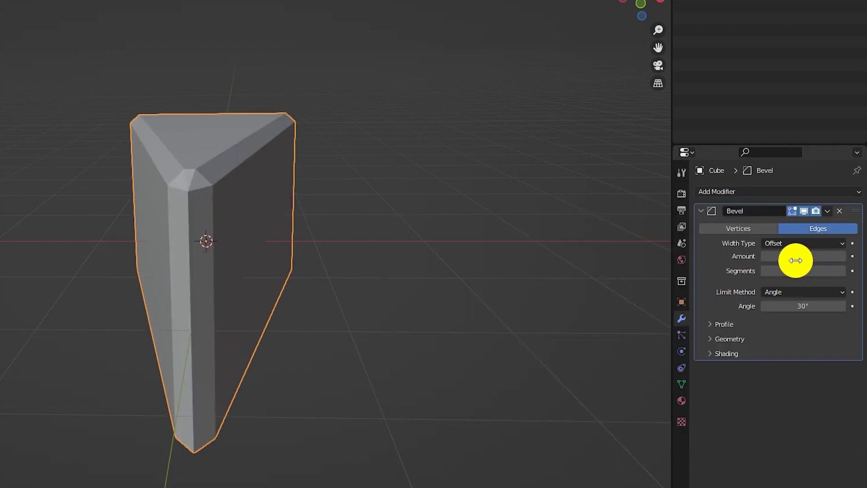
Set the Bevel to 0.05 m with about 6 segments, then add a UV Sphere
left_click_drag(797, 261, 781, 260)
left_click_drag(849, 262, 846, 257)
left_click_drag(793, 271, 827, 271)
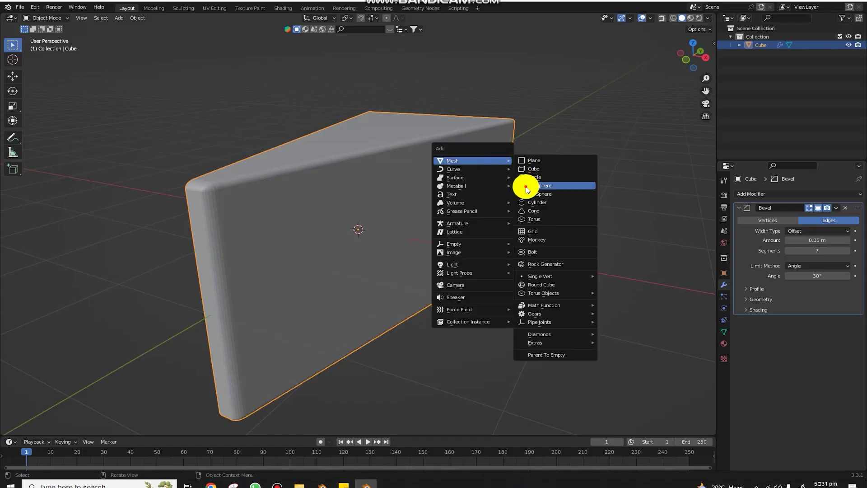
left_click(527, 190)
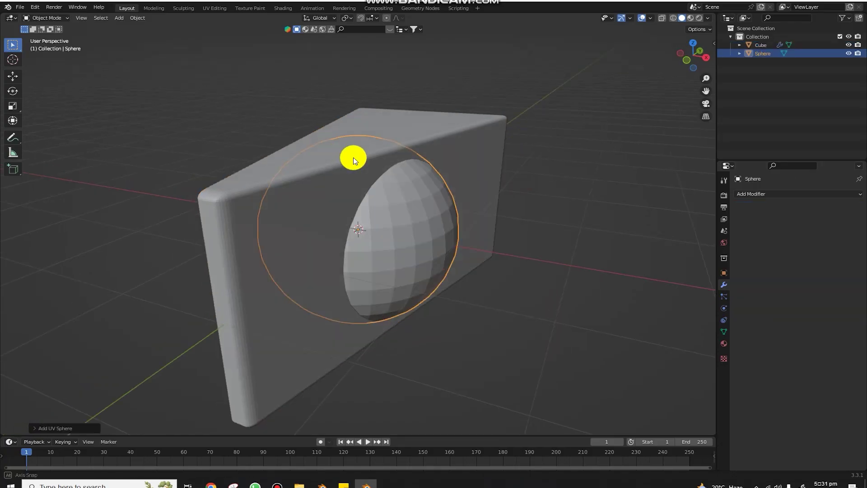
Smooth-shade the sphere, shrink it and move it along X into the wedge face
middle_click_drag(351, 155, 601, 226)
right_click(602, 226)
left_click(603, 226)
key("g")
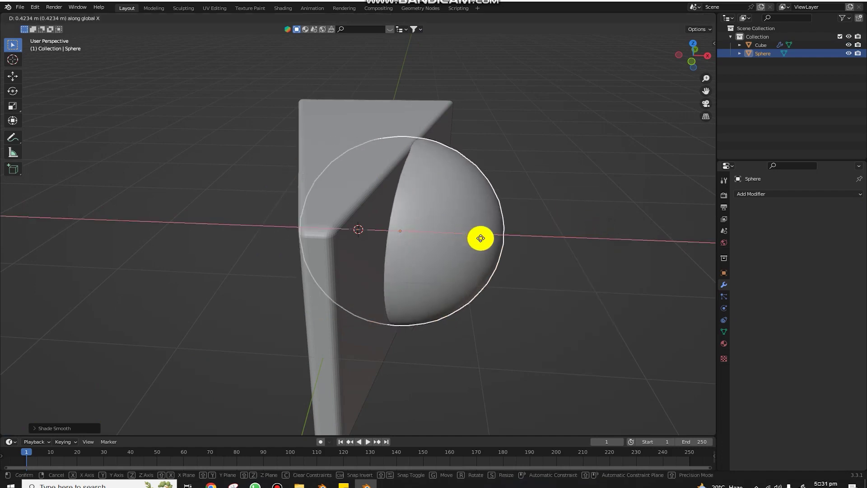
left_click(472, 235)
key("s")
left_click(476, 251)
left_click_drag(470, 244, 448, 248)
key("x")
left_click(425, 256)
Duplicate the sphere and move the copy along X into the wedge side
middle_click_drag(425, 256, 405, 247)
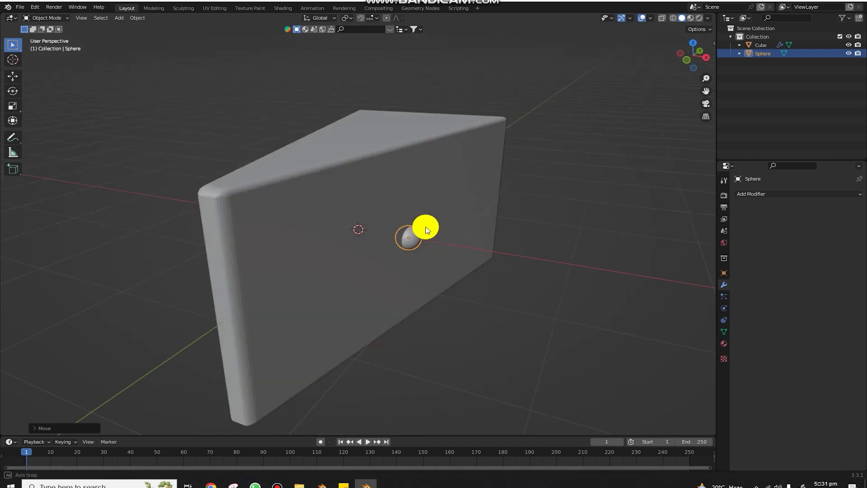
left_click(694, 63)
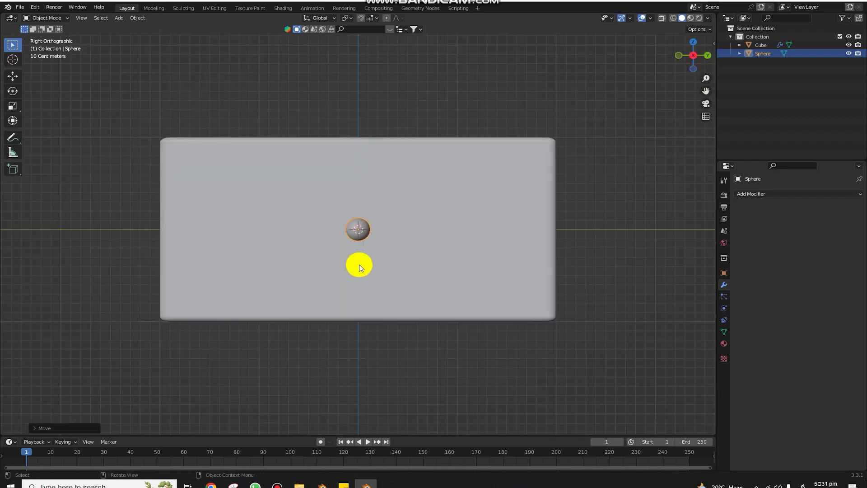
key("shift+d")
left_click(499, 230)
middle_click_drag(500, 231, 527, 266)
key("g")
key("y")
key("x")
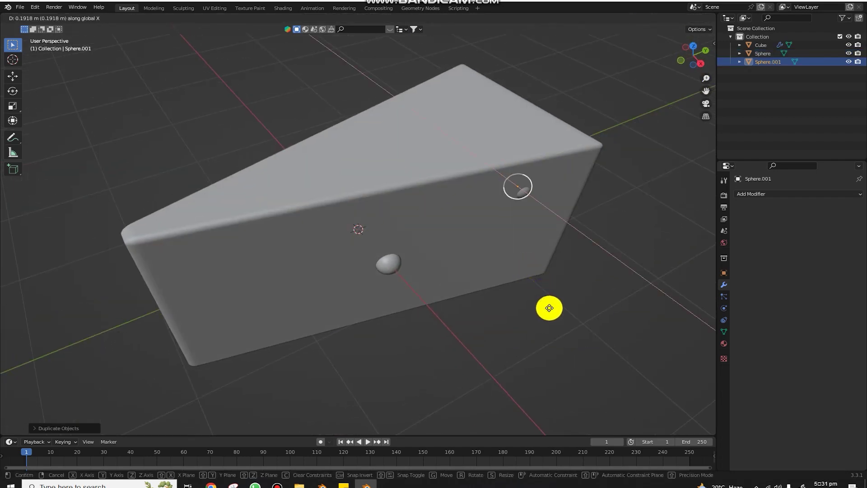
left_click(552, 315)
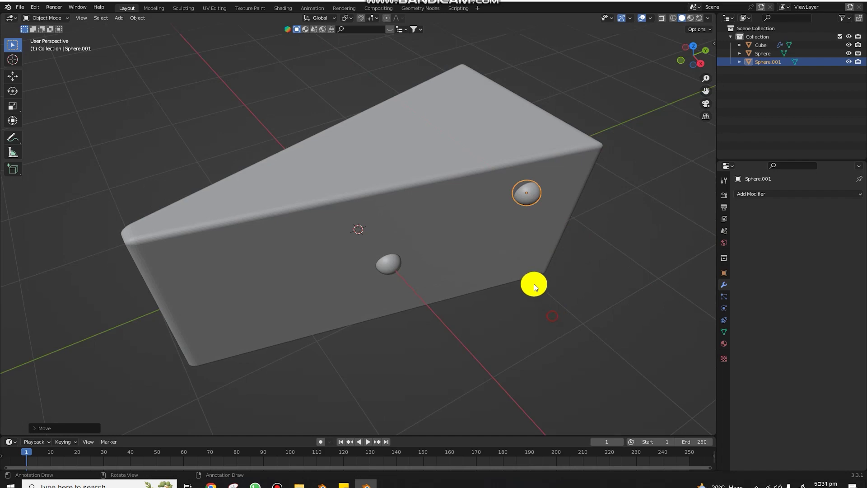
Duplicate another sphere, move it along X and resize it on the wedge
left_click(701, 65)
key("shift+d")
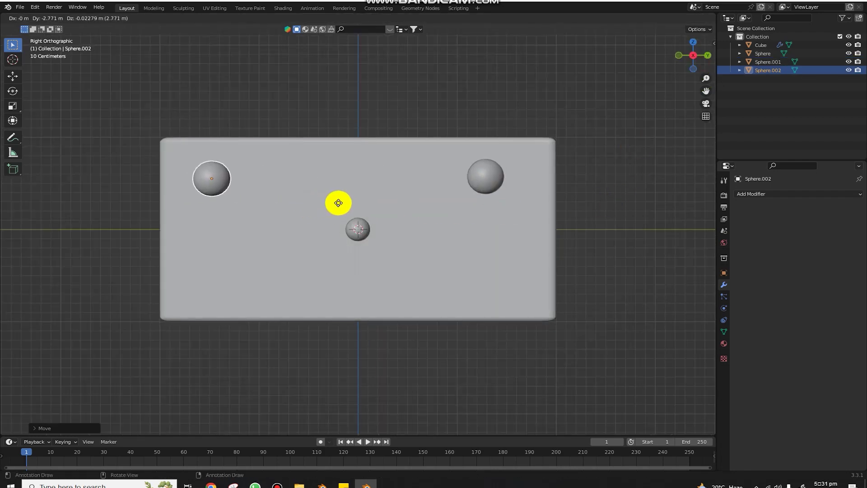
mouse_move(334, 216)
middle_mouse_down()
mouse_move(440, 270)
mouse_move(366, 254)
middle_mouse_up()
key("g")
key("x")
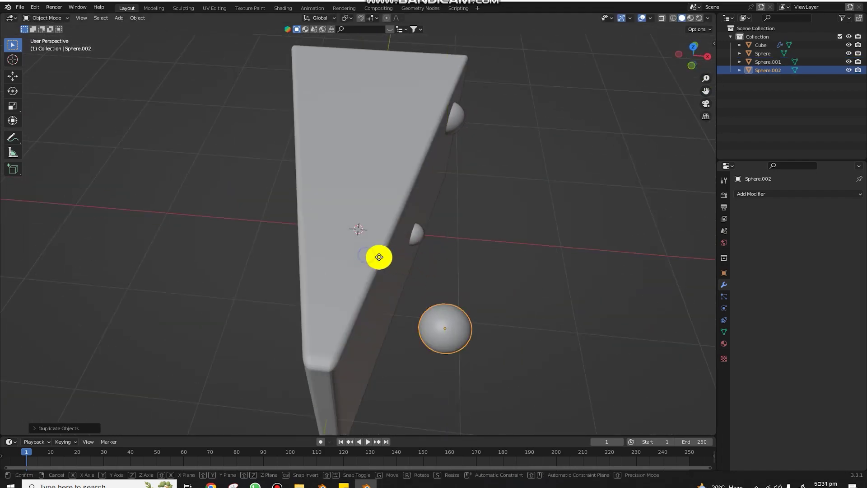
left_click(311, 248)
key("s")
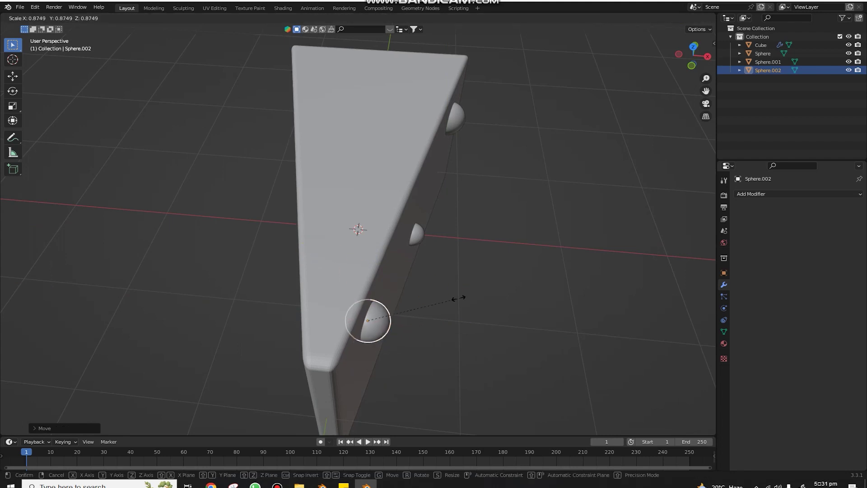
left_click(433, 303)
Orbit around the wedge to check the spheres, ending in front orthographic view
mouse_move(429, 294)
middle_mouse_down()
mouse_move(412, 196)
mouse_move(509, 211)
middle_mouse_up()
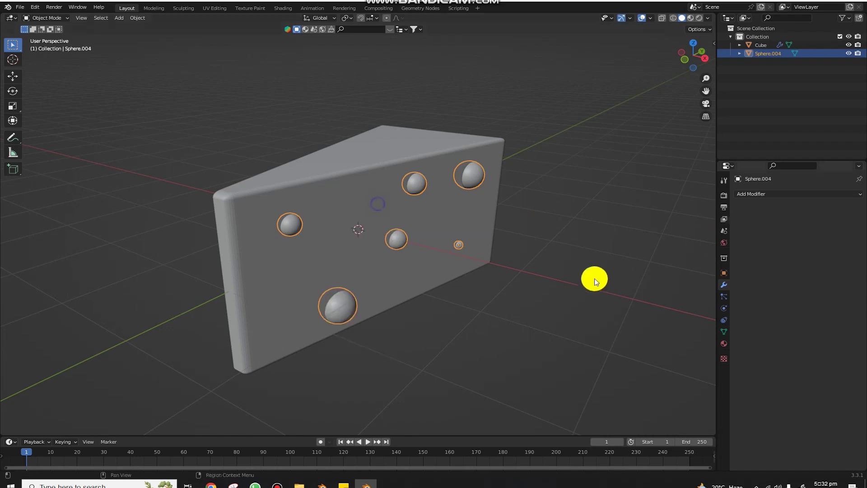
mouse_move(594, 277)
middle_mouse_down()
mouse_move(552, 233)
mouse_move(473, 234)
mouse_move(495, 238)
mouse_move(389, 223)
mouse_move(480, 233)
mouse_move(425, 226)
middle_mouse_up()
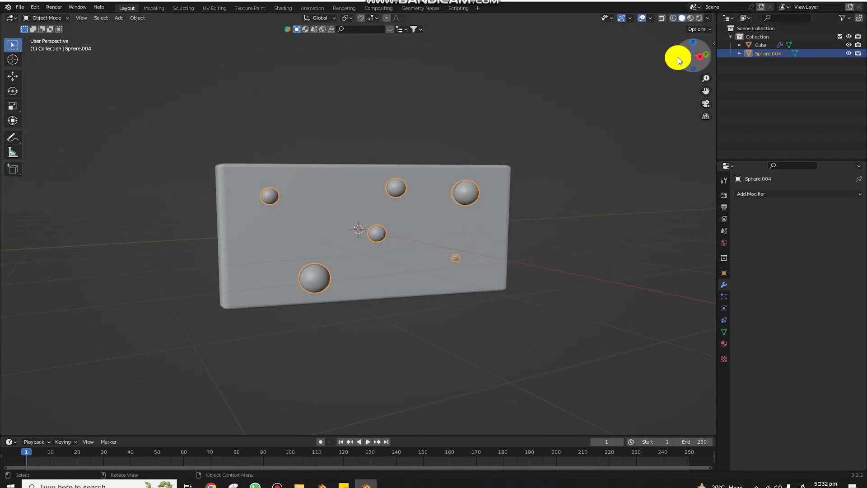
left_click(680, 61)
left_click(753, 194)
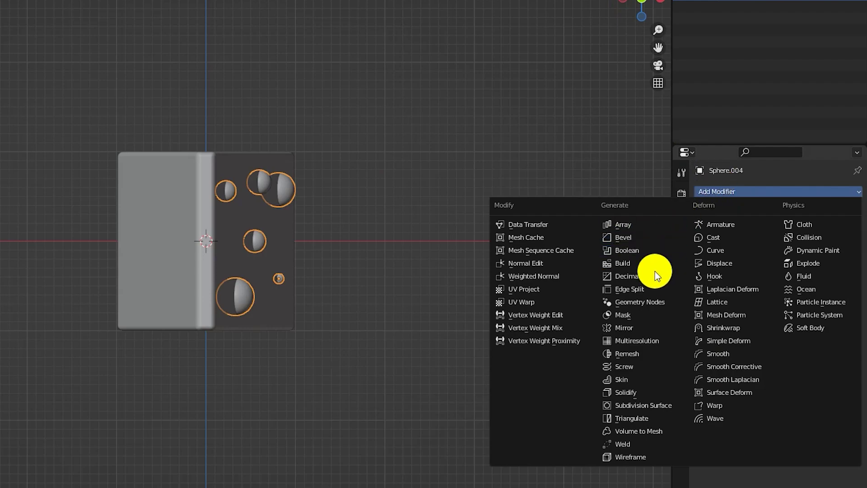
Add a Mirror modifier to the spheres and switch to top view
left_click(641, 324)
mouse_move(462, 234)
middle_mouse_down()
mouse_move(411, 209)
mouse_move(358, 216)
mouse_move(668, 113)
middle_mouse_up()
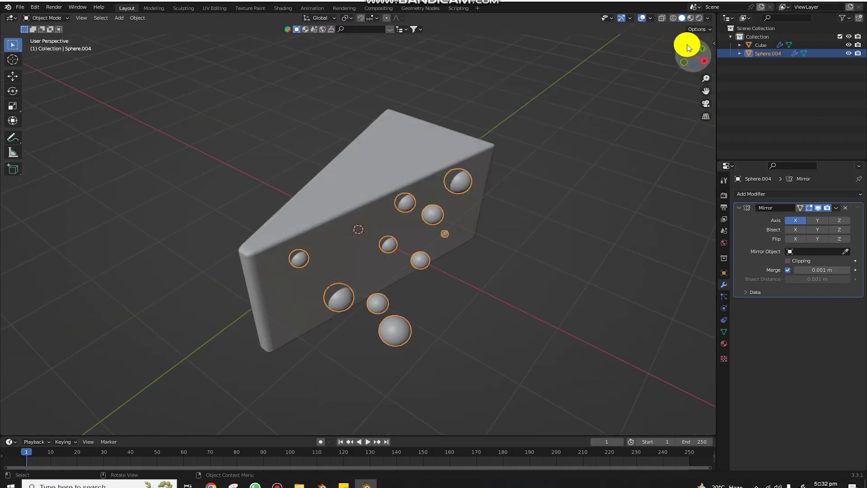
left_click(688, 48)
In Edit Mode, offset the sphere geometry along X from the mirror centre
key("Tab")
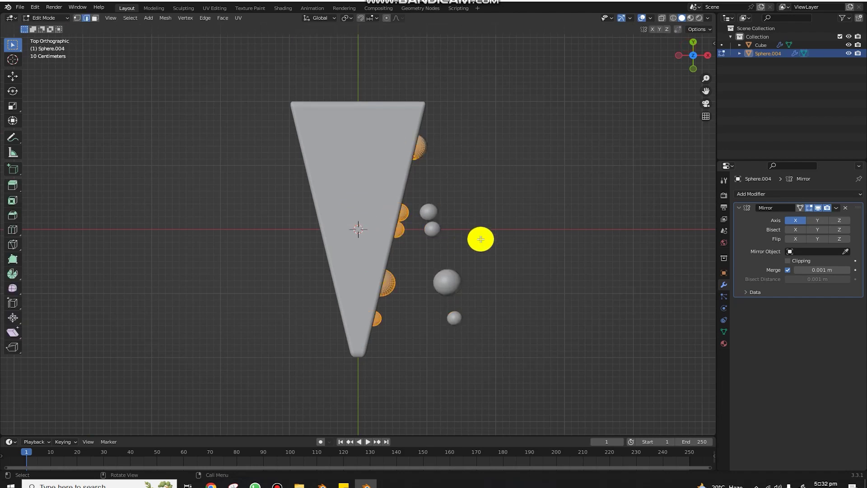
key("g")
key("x")
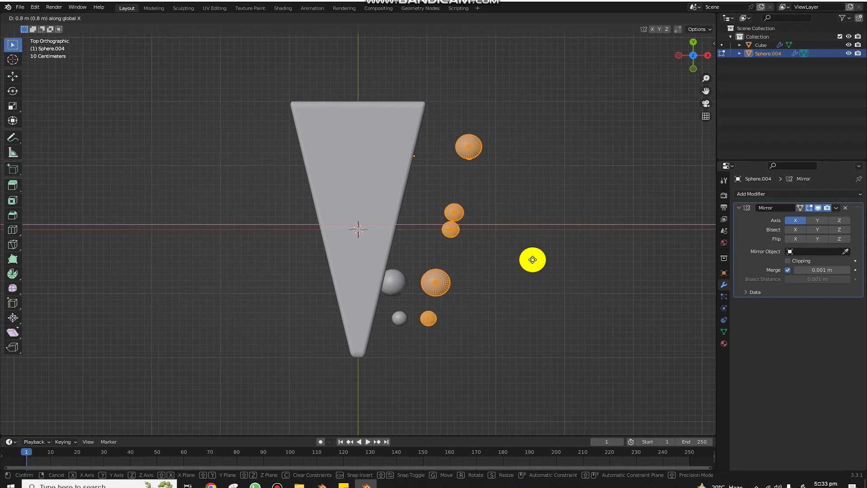
left_click(533, 260)
key("Tab")
Move the spheres object along X so mirrored spheres sit in both wedge sides
key("g")
key("x")
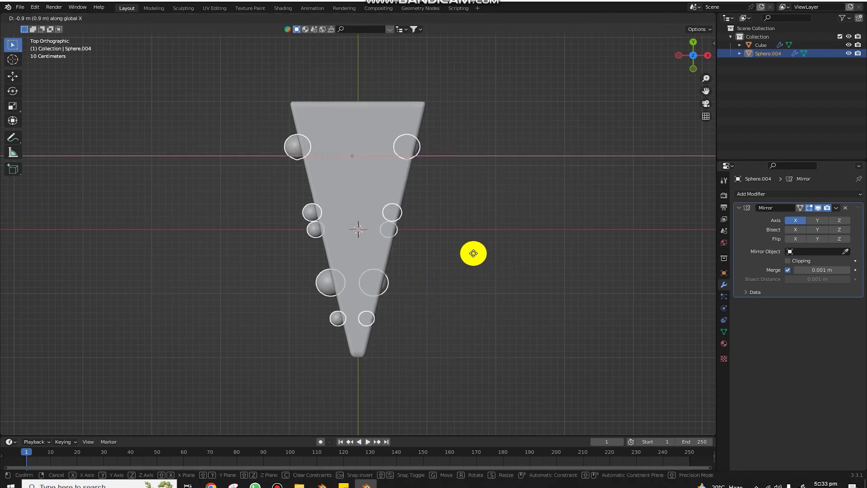
left_click(475, 253)
mouse_move(476, 253)
middle_mouse_down()
mouse_move(591, 143)
mouse_move(386, 182)
mouse_move(420, 161)
mouse_move(580, 158)
mouse_move(494, 248)
mouse_move(333, 246)
mouse_move(440, 237)
middle_mouse_up()
key("Tab")
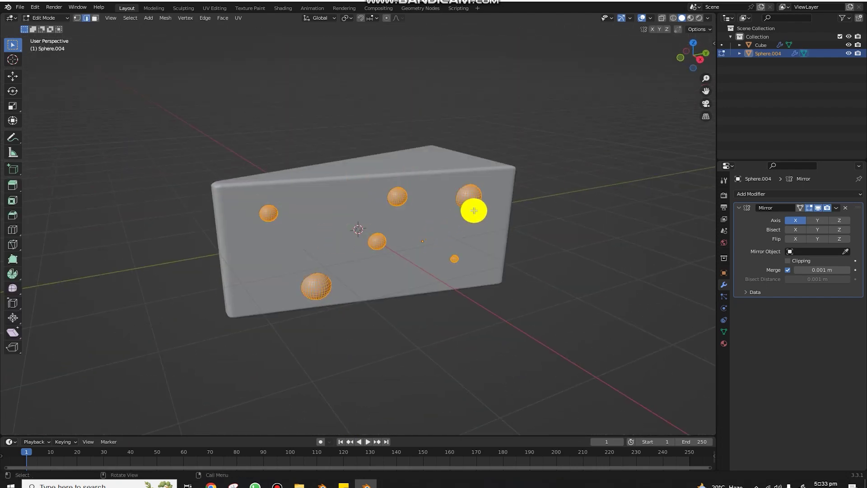
Separate one duplicated sphere into its own object, Sphere.001
left_click(498, 201)
middle_click_drag(543, 225, 491, 204)
key("shift+d")
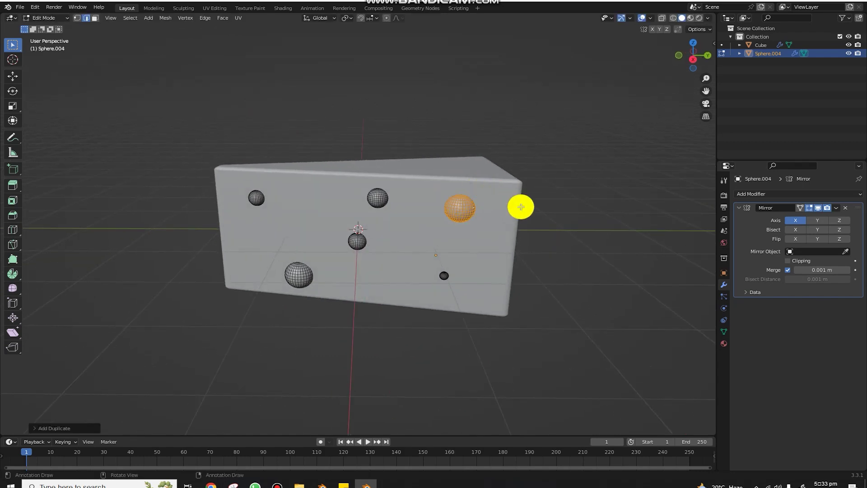
key("p")
left_click(522, 204)
key("Tab")
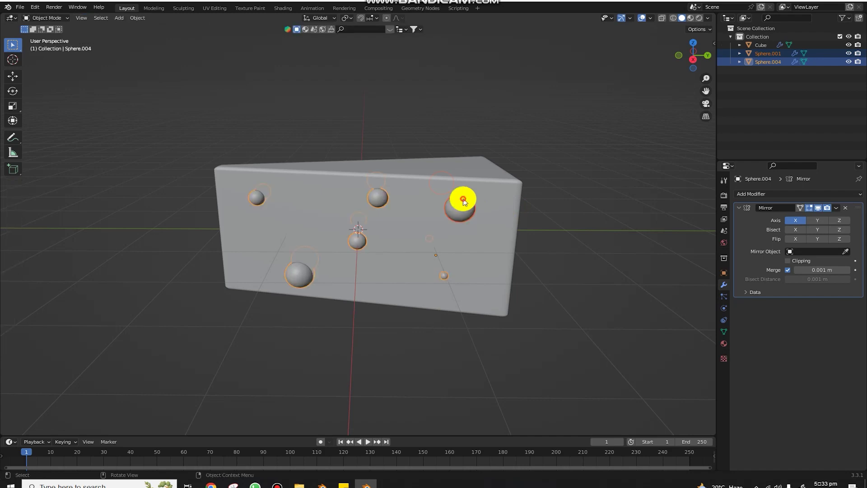
Raise the spheres about 0.53 m along Z and add Sphere.001 to the selection
key("g")
key("Escape")
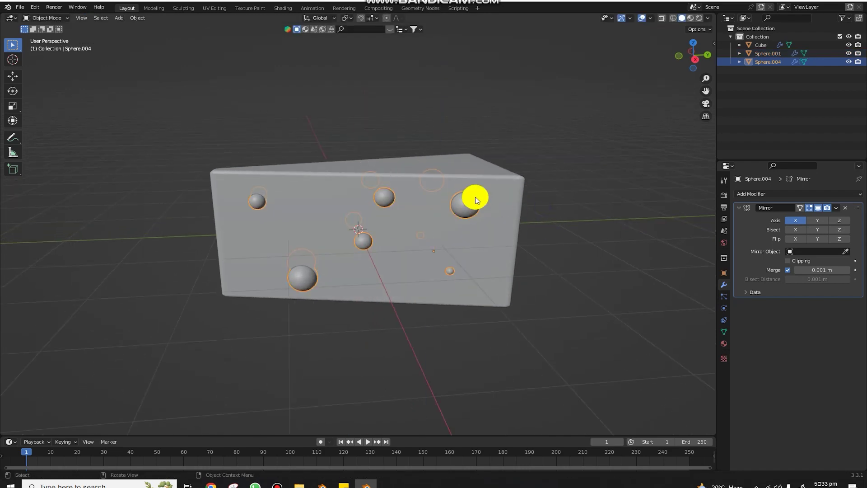
scroll(559, 173, "up", 3)
left_click(559, 173)
left_click(552, 190)
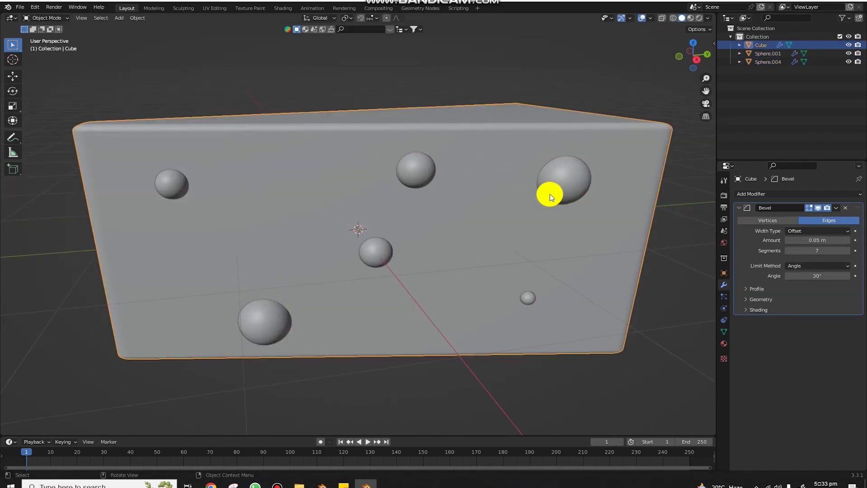
left_click(558, 186)
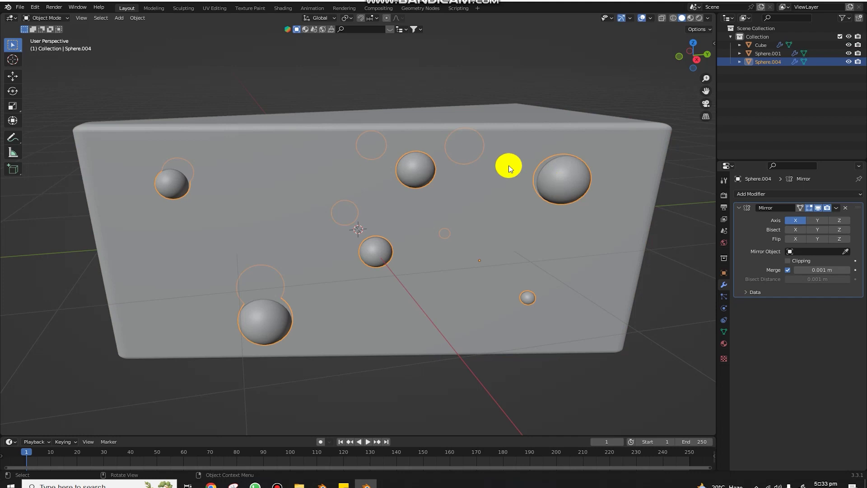
left_click(597, 197)
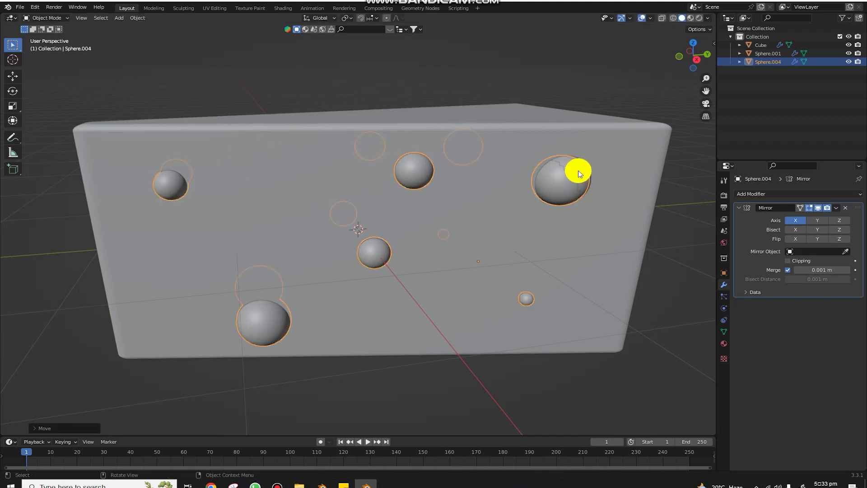
left_click(578, 171)
middle_click_drag(602, 160, 588, 209)
Raise, rotate and reposition the selected spheres across the wedge's top
key("g")
key("z")
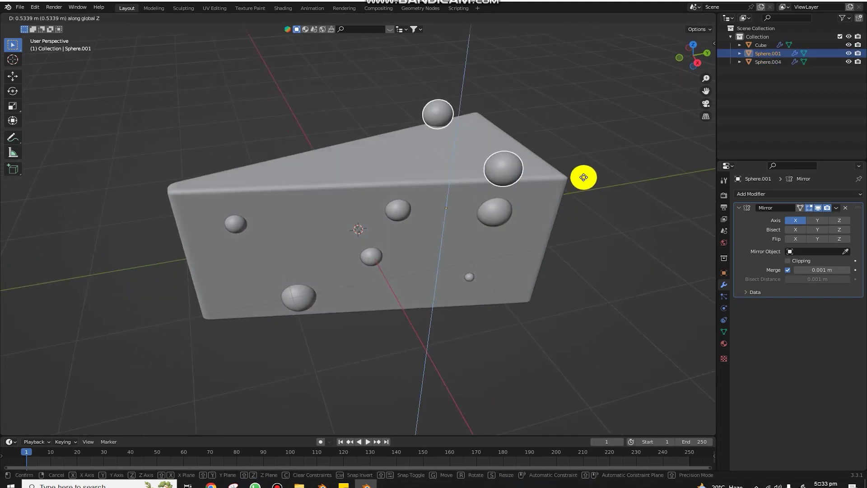
left_click(584, 177)
left_click(690, 47)
key("r")
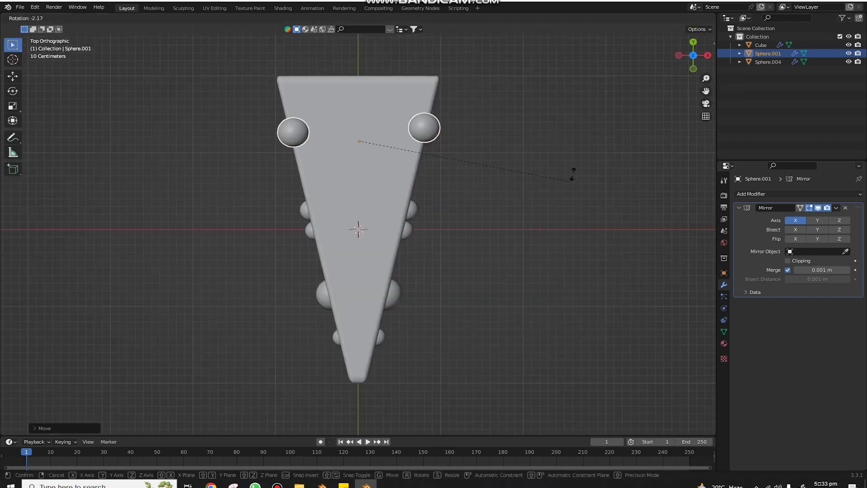
left_click(442, 4)
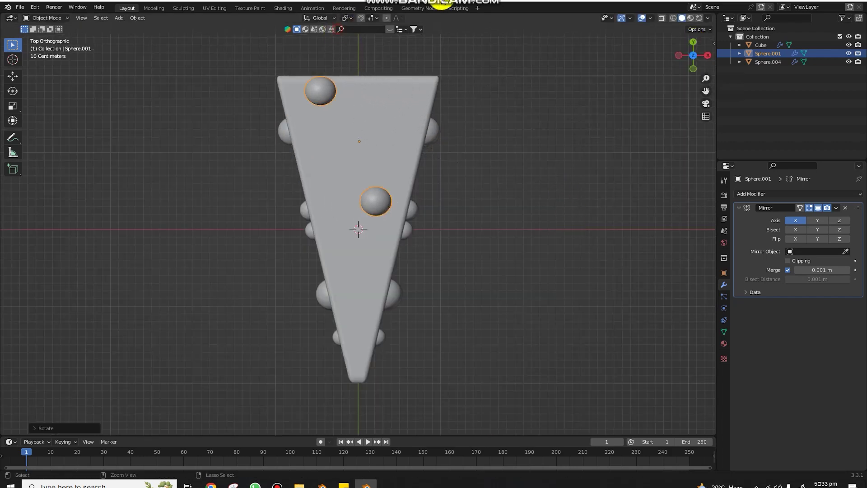
key("g")
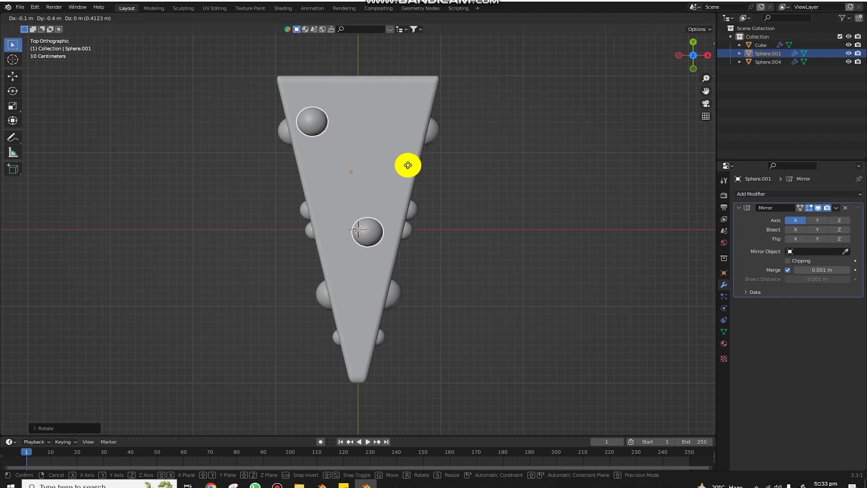
left_click(408, 165)
Duplicate the spheres, rotate the copies, and shrink one into a small upper-right sphere
key("shift+d")
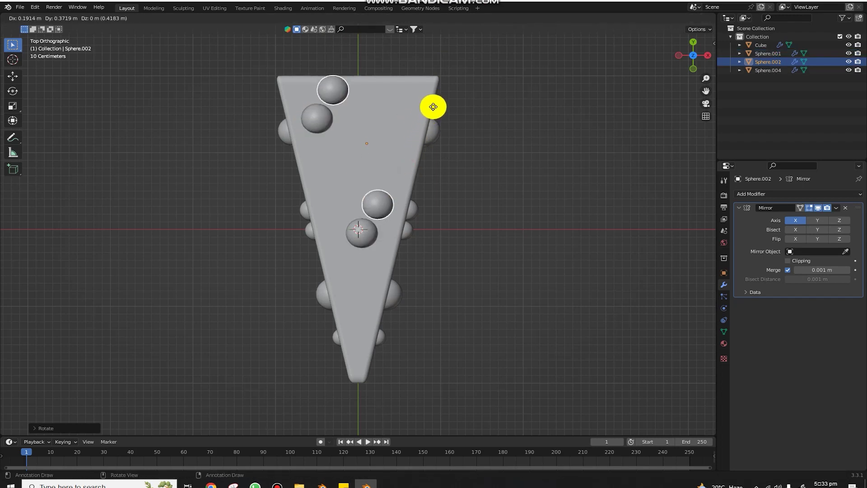
key("r")
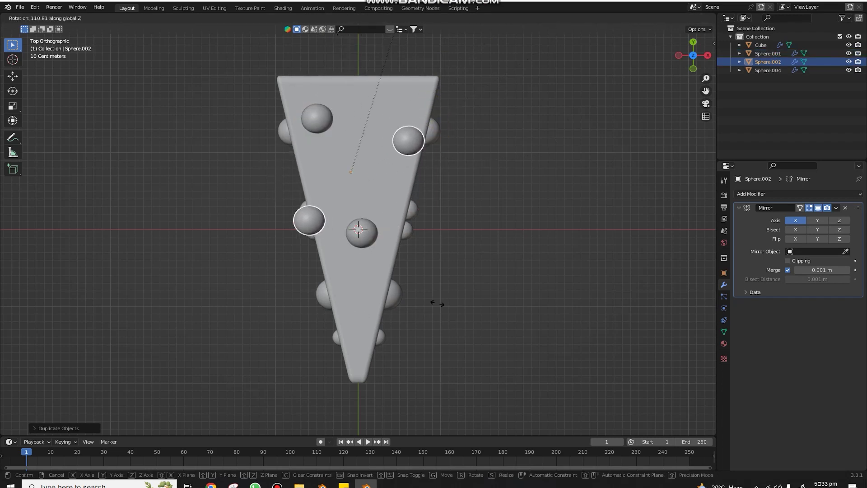
left_click(437, 303)
key("Tab")
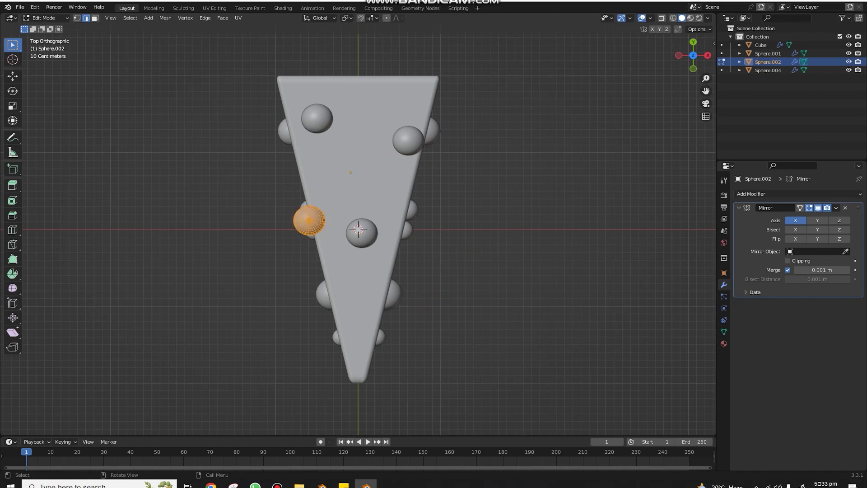
key("s")
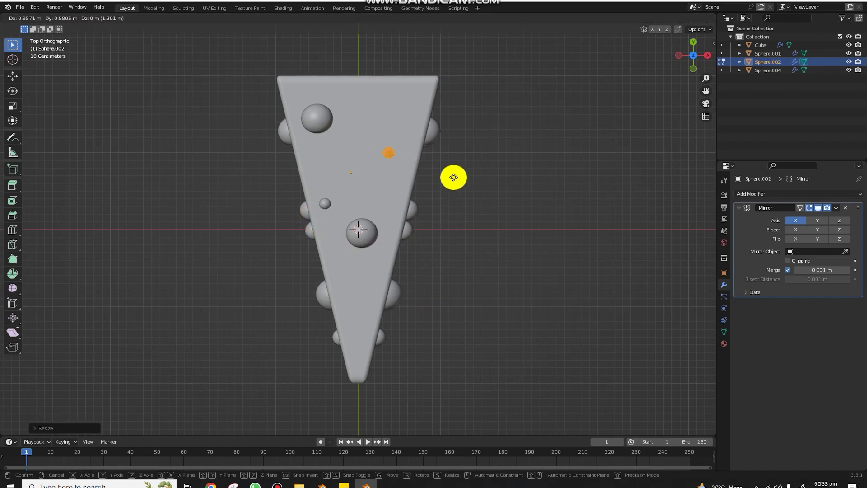
left_click(469, 143)
key("Tab")
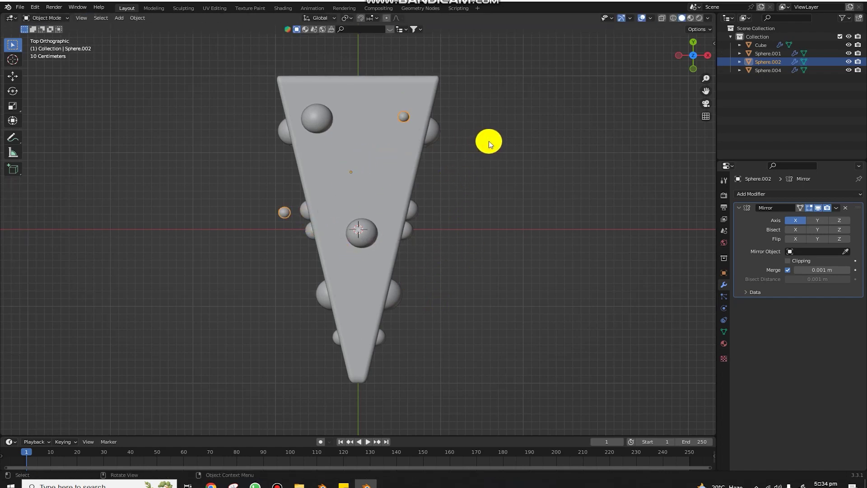
Rotate and move the small spheres around the wedge, then apply their Mirror modifier
key("r")
left_click(432, 76)
key("g")
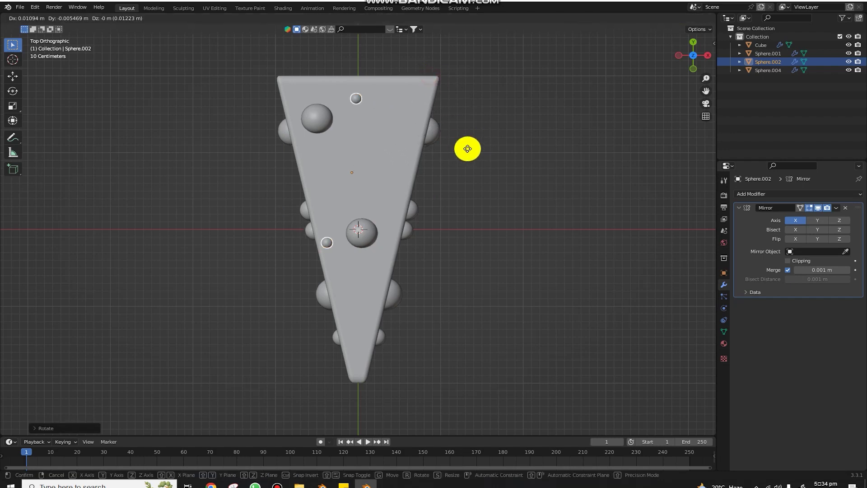
left_click(478, 198)
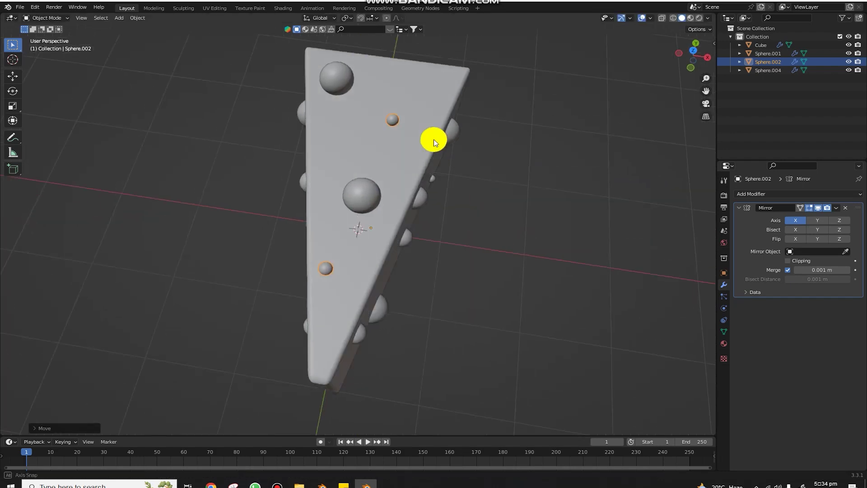
middle_click_drag(440, 145, 588, 216)
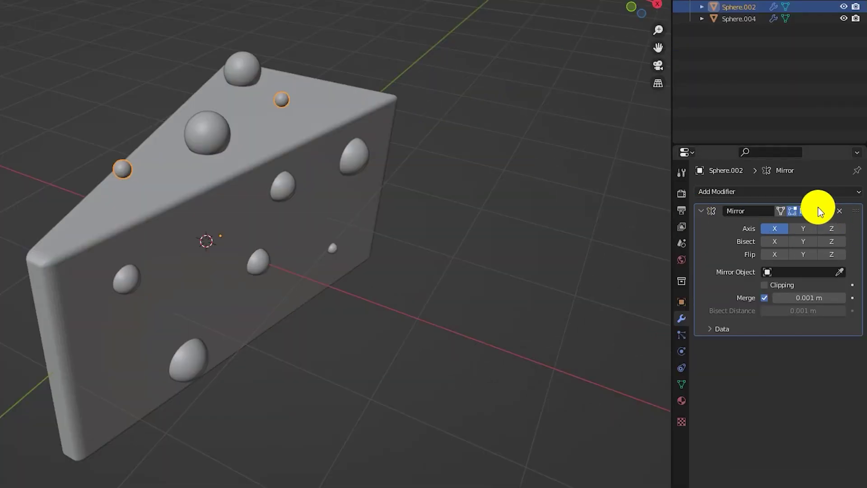
left_click(818, 210)
left_click(781, 224)
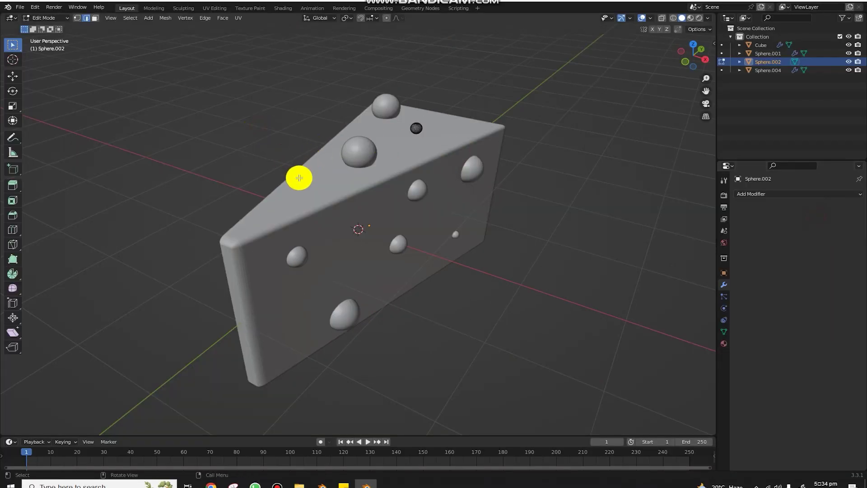
Resize the small sphere and sink it vertically into the wedge's top
key("l")
key("s")
left_click(365, 235)
key("g")
key("z")
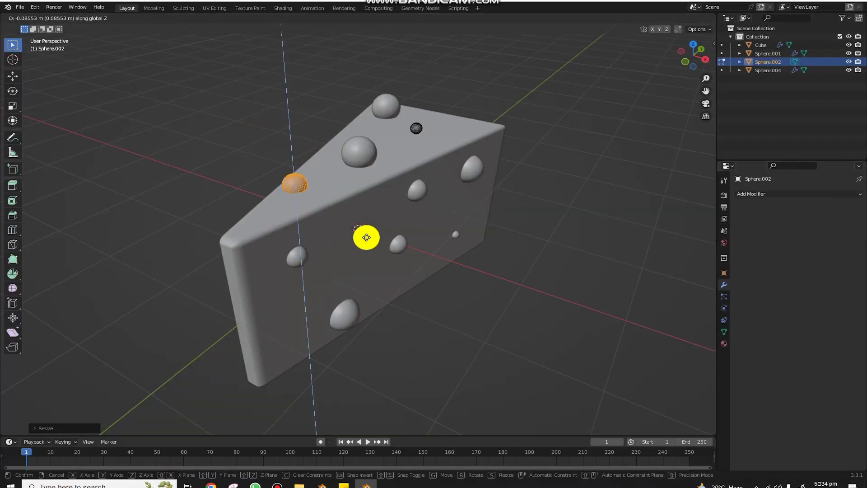
left_click(367, 237)
key("Tab")
Lower the Sphere.001 spheres vertically into the wedge's top
left_click(368, 146)
middle_click_drag(344, 143, 381, 157)
scroll(382, 157, "up", 4)
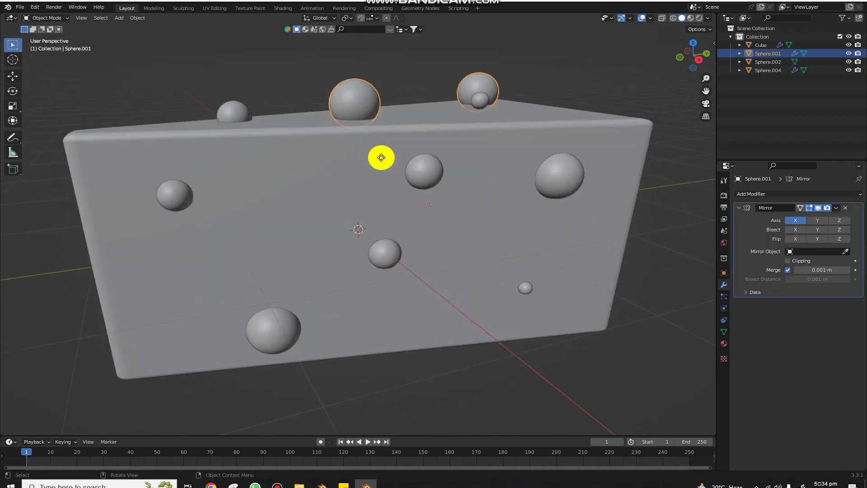
key("g")
key("z")
left_click(379, 164)
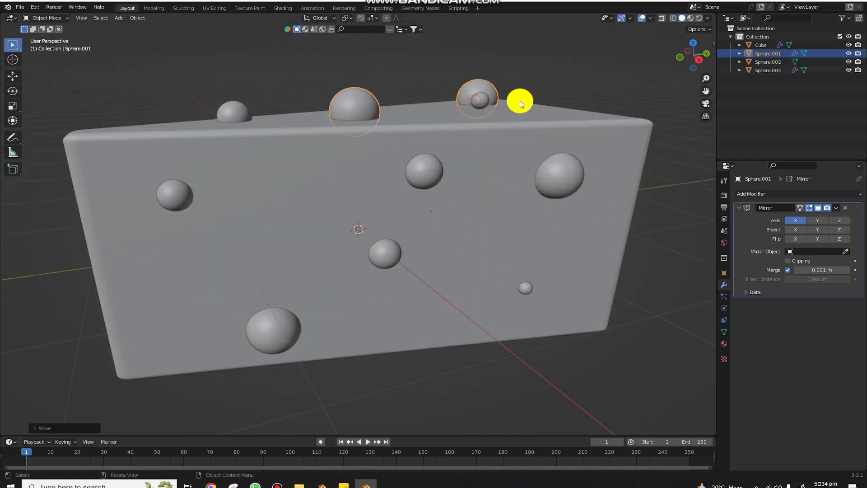
Adjust the height of the Sphere.002 spheres along Z
left_click(481, 99)
key("g")
key("z")
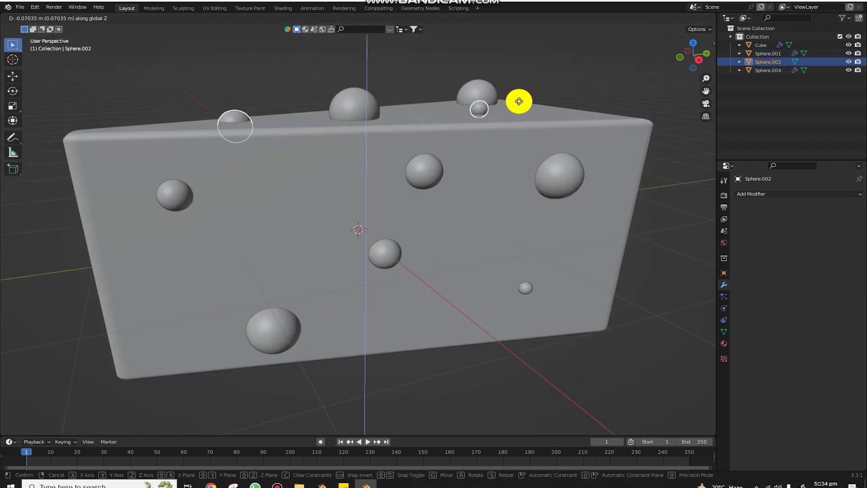
left_click(518, 93)
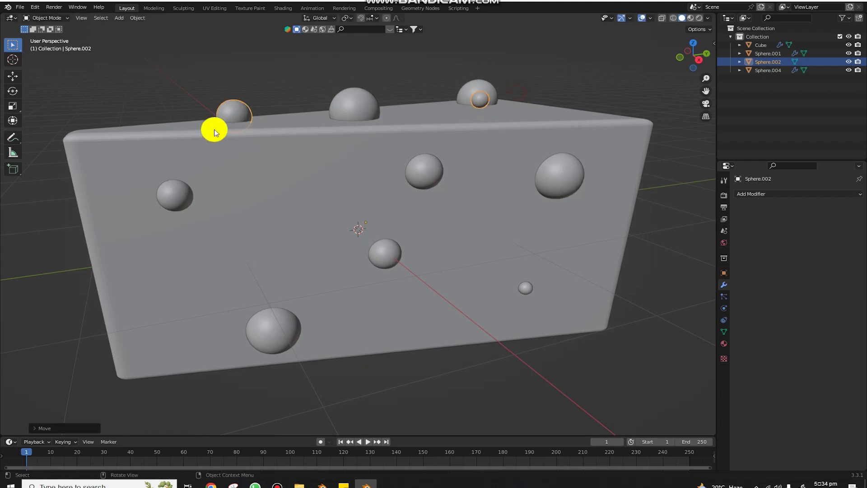
Separate the small top-edge sphere from Sphere.002 into its own object and lower it
key("Tab")
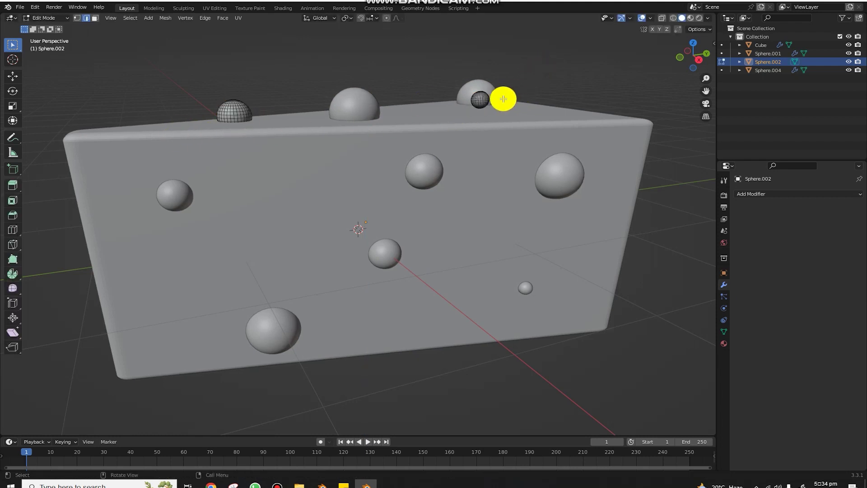
key("p")
left_click(518, 98)
key("Tab")
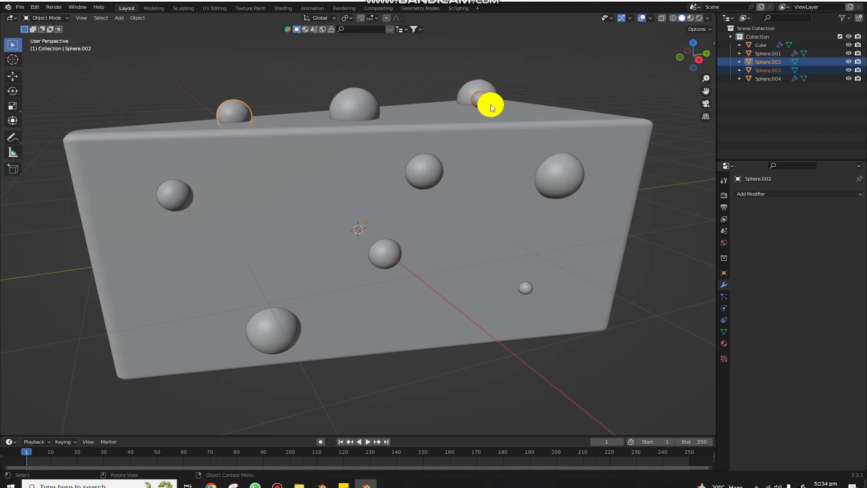
left_click(488, 104)
key("g")
key("z")
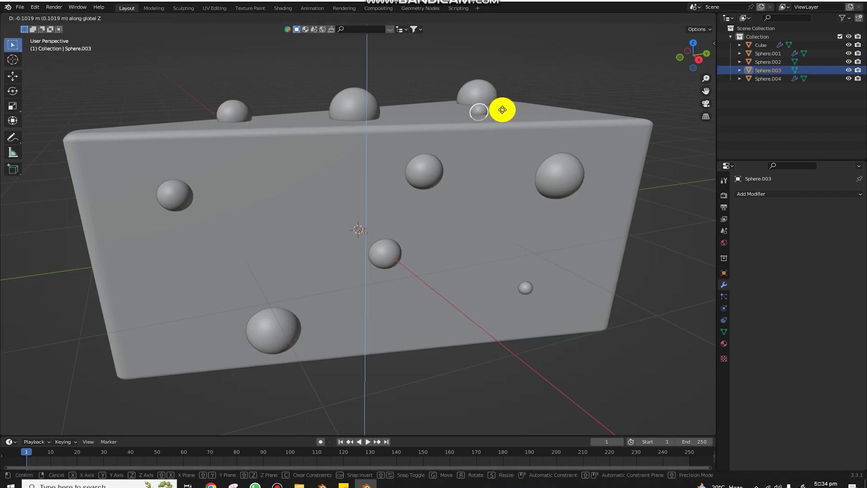
left_click(502, 109)
Join Sphere.001, Sphere.002 and Sphere.004 into one object, then undo the join
left_click(378, 104, "shift")
left_click(252, 109, "shift")
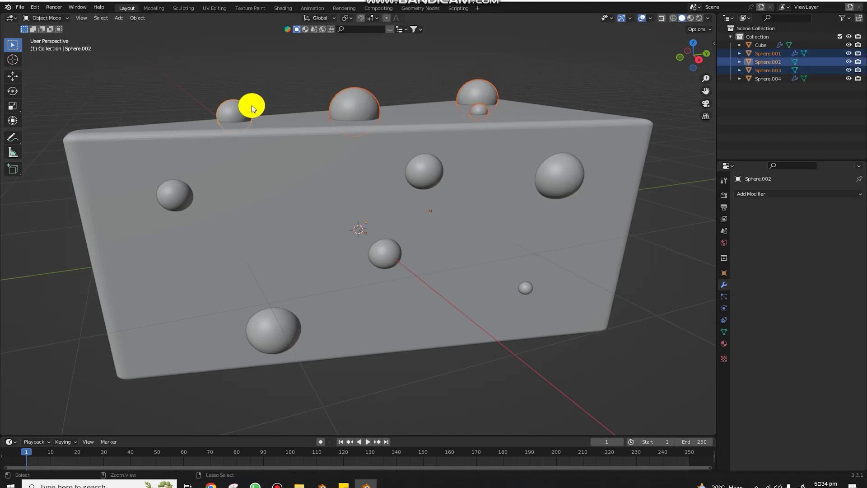
left_click(415, 178, "shift")
scroll(444, 153, "down", 2)
mouse_move(415, 178)
middle_mouse_down()
mouse_move(444, 154)
mouse_move(466, 203)
mouse_move(316, 195)
mouse_move(412, 213)
mouse_move(213, 195)
mouse_move(364, 233)
middle_mouse_up()
key("ctrl+j")
key("ctrl+z")
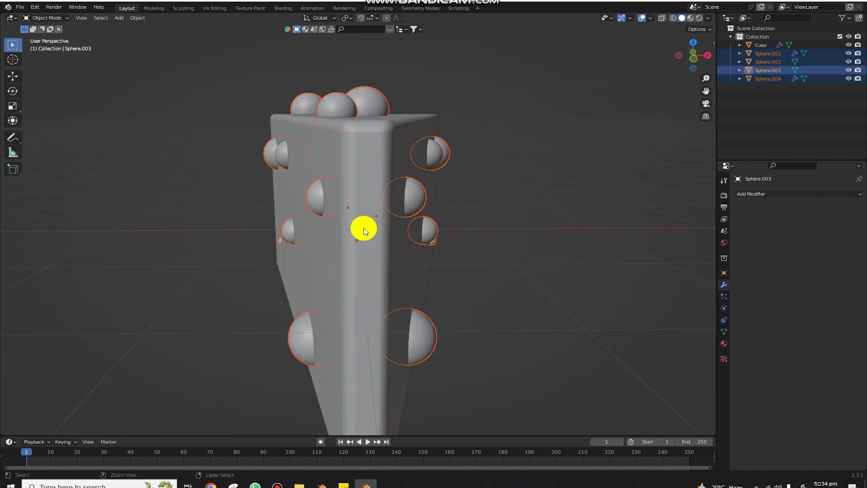
Apply the Mirror modifiers on Sphere.004 and Sphere.001
scroll(459, 173, "up", 3)
left_click(440, 149)
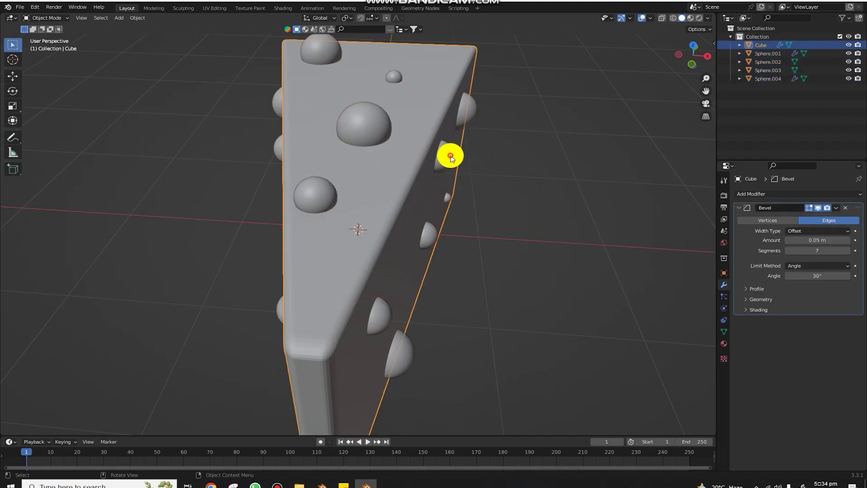
key("ctrl+z")
left_click(837, 208)
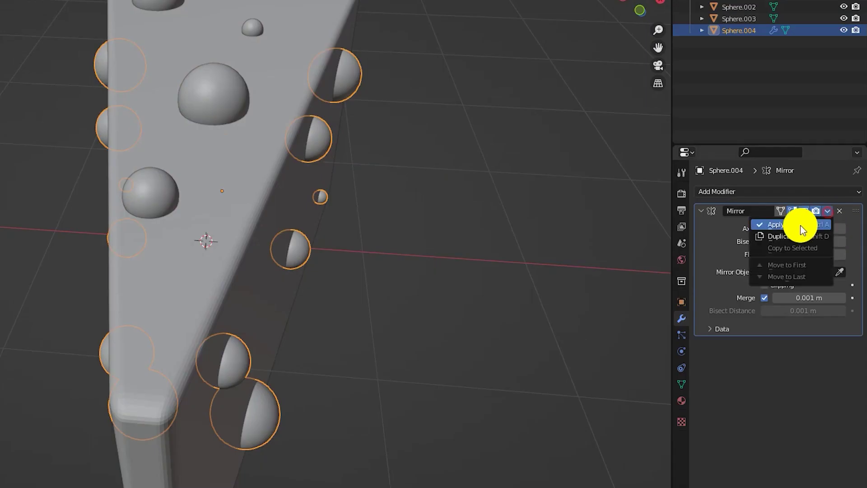
left_click(215, 97)
left_click(833, 210)
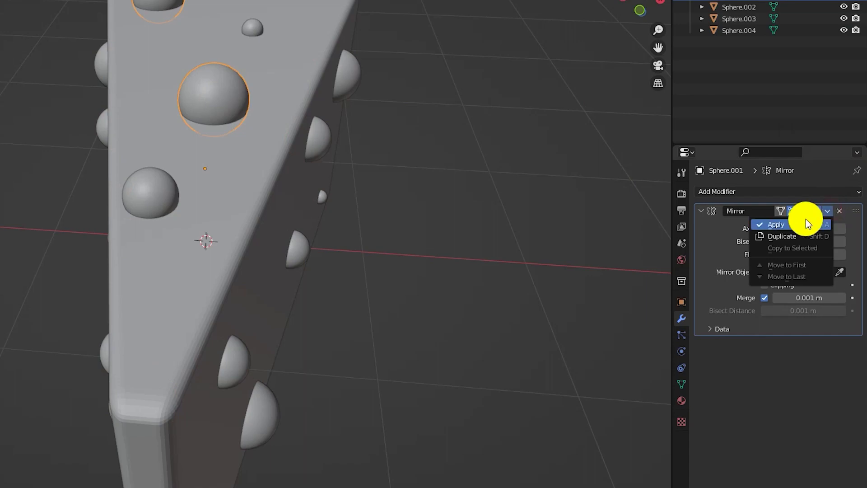
left_click(806, 219)
Join all hole spheres into one object with Sphere.003 active
key("ctrl+z")
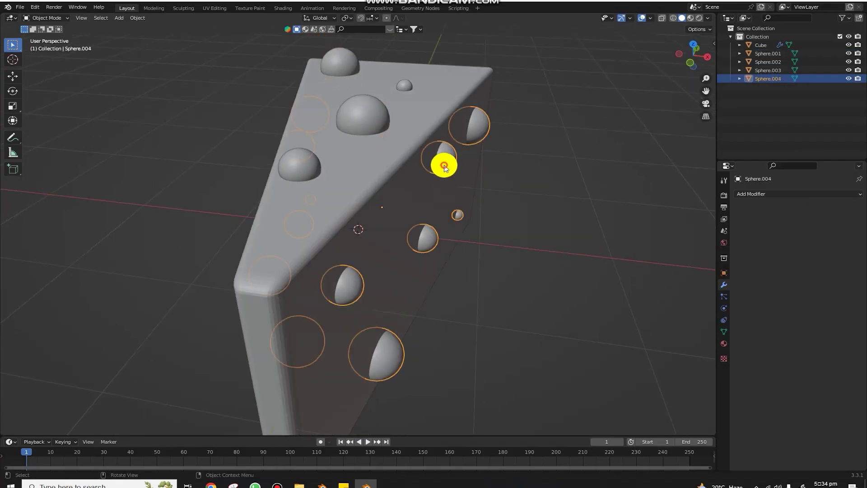
left_click(309, 194, "shift")
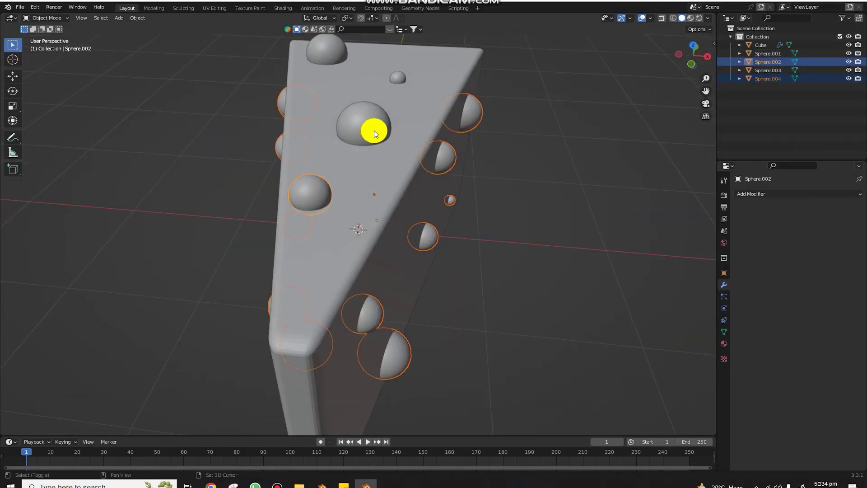
left_click(367, 131, "shift")
left_click(404, 79, "shift")
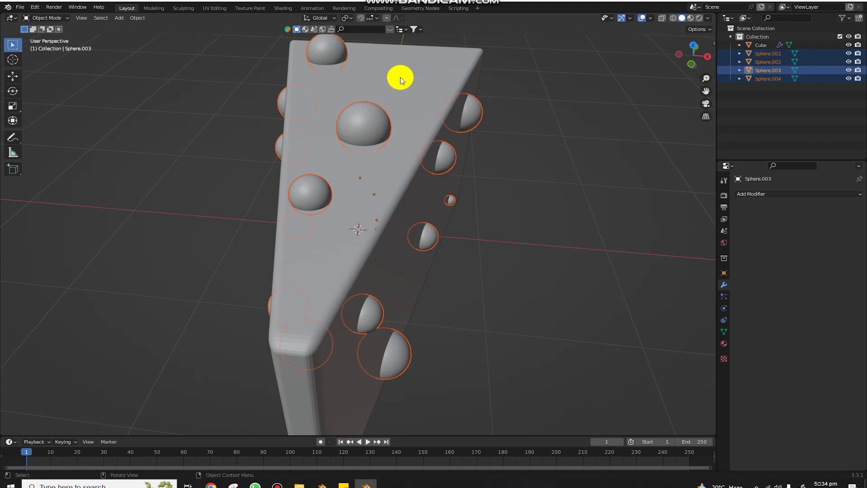
key("ctrl+j")
mouse_move(398, 184)
middle_mouse_down()
mouse_move(487, 153)
mouse_move(477, 176)
mouse_move(364, 175)
mouse_move(403, 208)
middle_mouse_up()
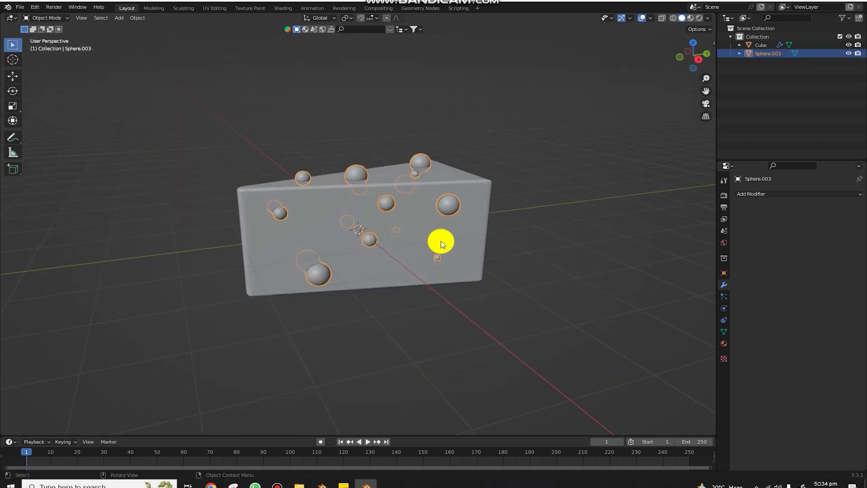
left_click(483, 261)
Add a Boolean Difference modifier using Sphere.003 to the cheese and hide the spheres
left_click(702, 211)
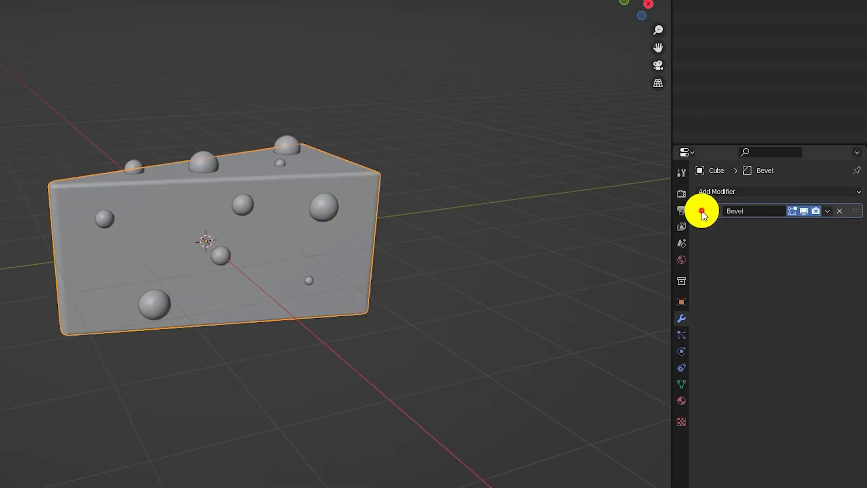
left_click(726, 193)
left_click(646, 250)
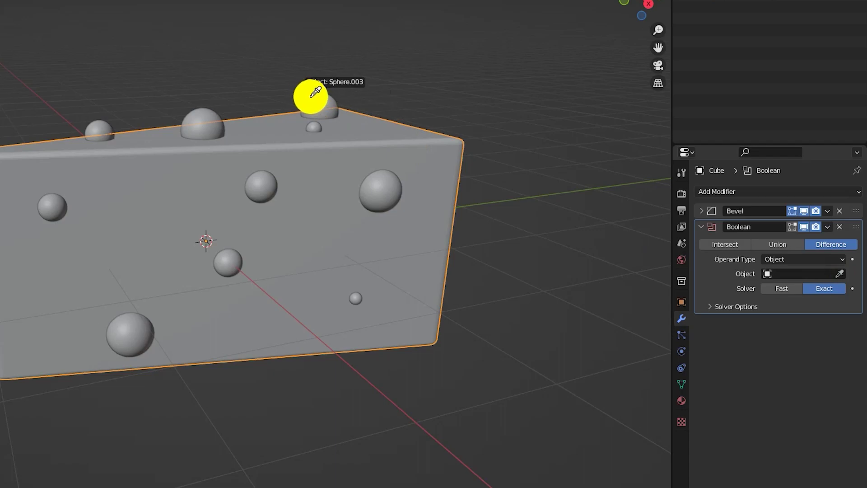
left_click(317, 99)
left_click(443, 128)
key("h")
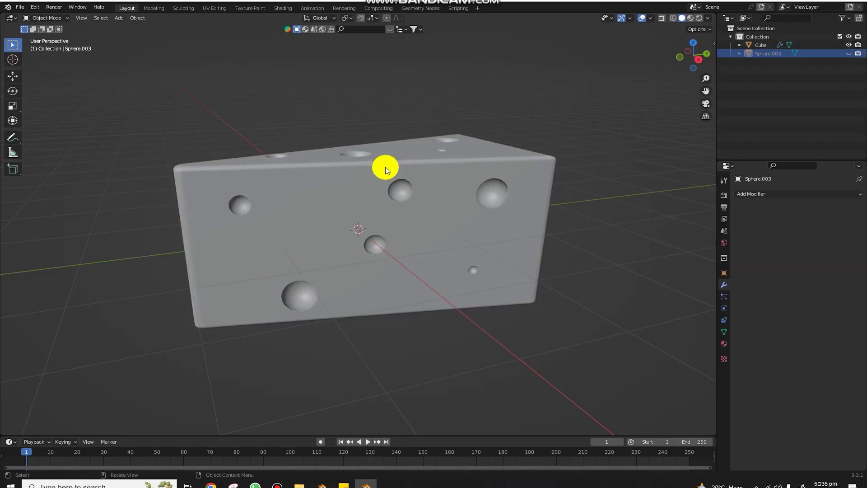
mouse_move(367, 180)
middle_mouse_down()
mouse_move(413, 170)
mouse_move(420, 209)
mouse_move(515, 161)
mouse_move(360, 141)
mouse_move(492, 231)
mouse_move(418, 208)
middle_mouse_up()
mouse_move(496, 222)
middle_mouse_down()
mouse_move(496, 180)
mouse_move(538, 203)
middle_mouse_up()
Unhide the spheres and separate a copy of the edge hemisphere into its own object
key("alt+h")
key("Tab")
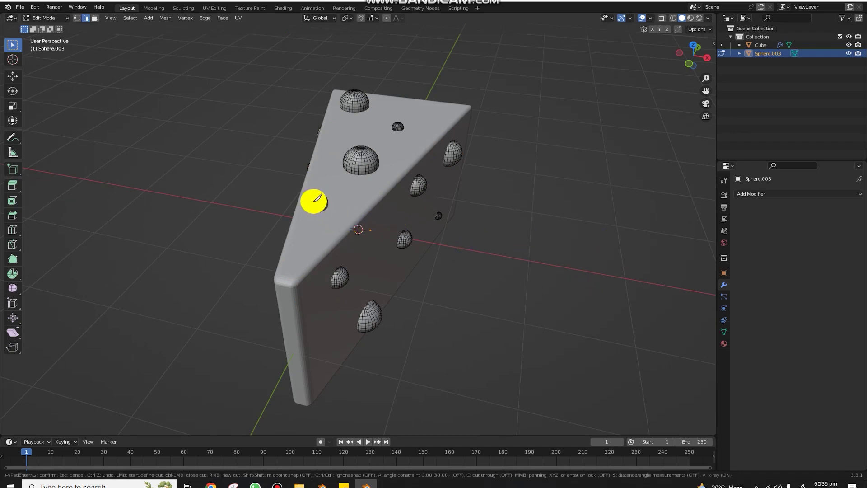
key("l")
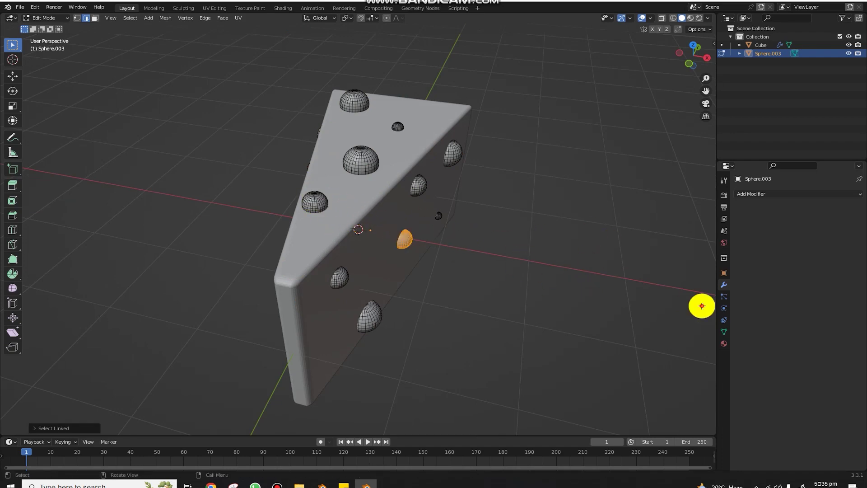
key("ctrl+z")
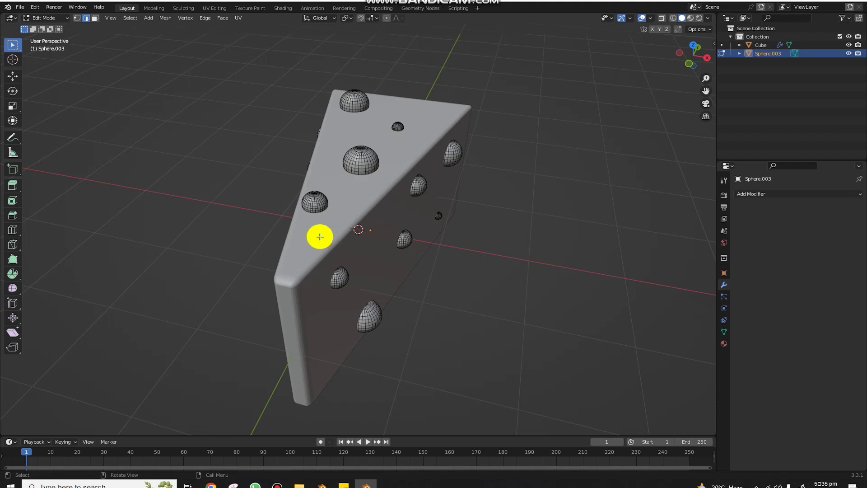
key("l")
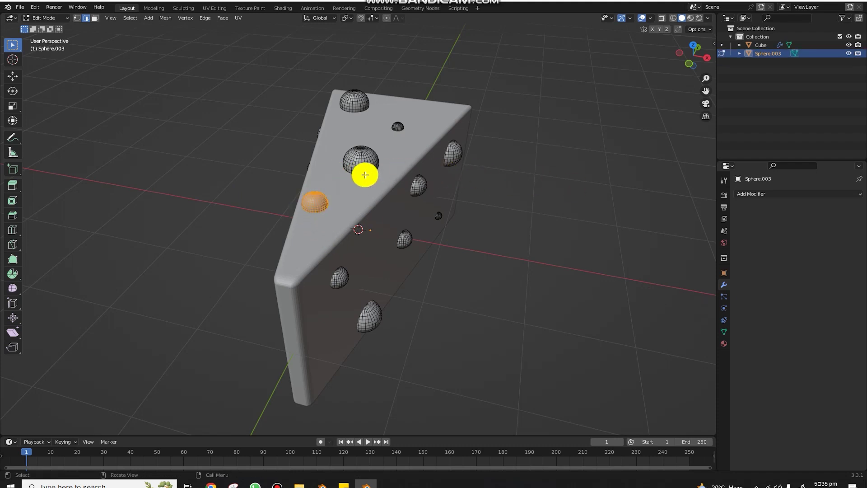
key("g")
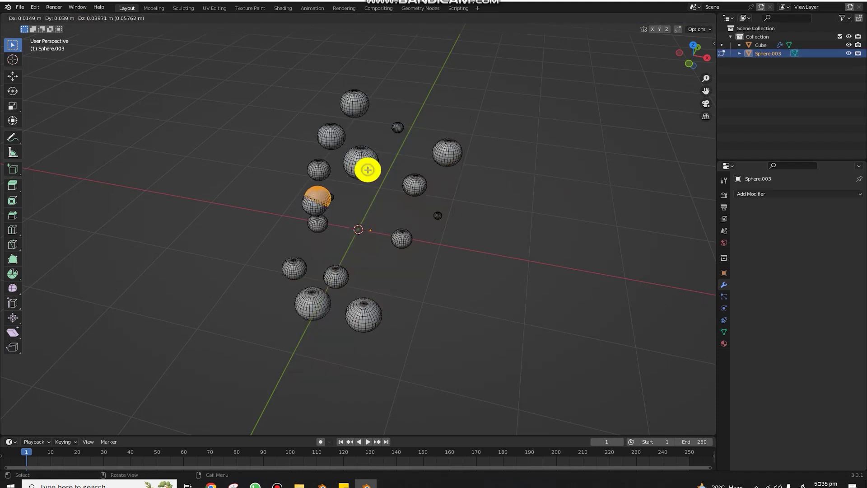
right_click(368, 170)
key("p")
left_click(368, 171)
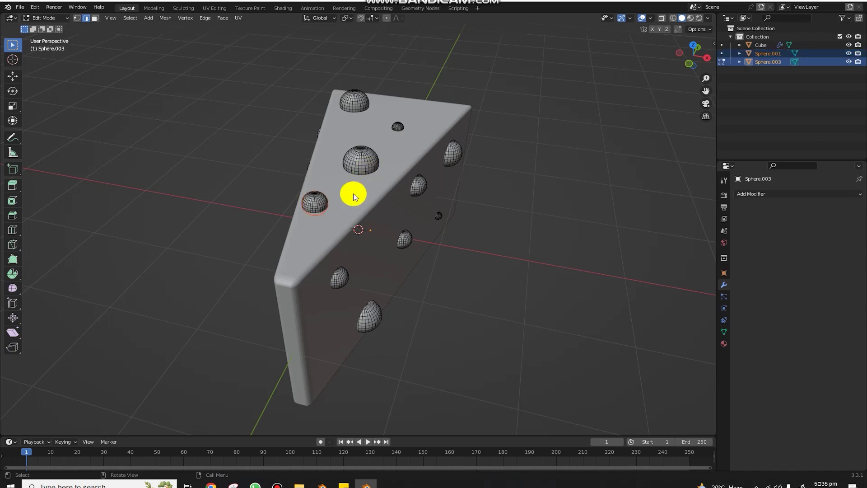
key("Tab")
Place the new sphere at the wedge's top left and resize it
key("KP_3")
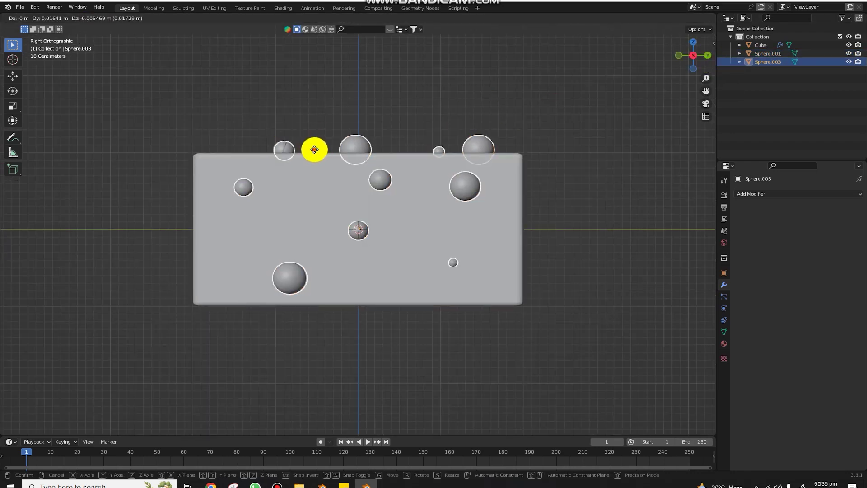
left_click(284, 144)
key("g")
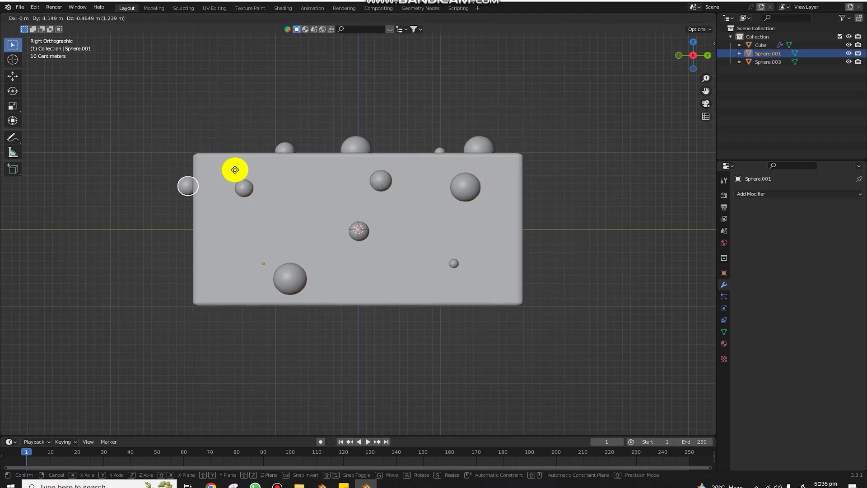
left_click(241, 169)
middle_click_drag(241, 168, 505, 199)
key("s")
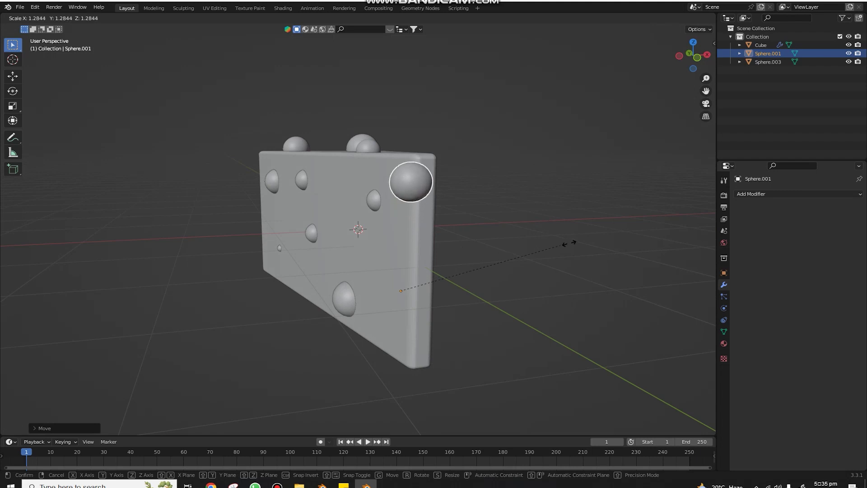
left_click(582, 229)
Move the new sphere along Z and Y onto the wedge's vertical edge
key("g")
key("z")
left_click(511, 218)
mouse_move(511, 218)
middle_mouse_down()
mouse_move(413, 190)
mouse_move(445, 208)
middle_mouse_up()
key("g")
key("y")
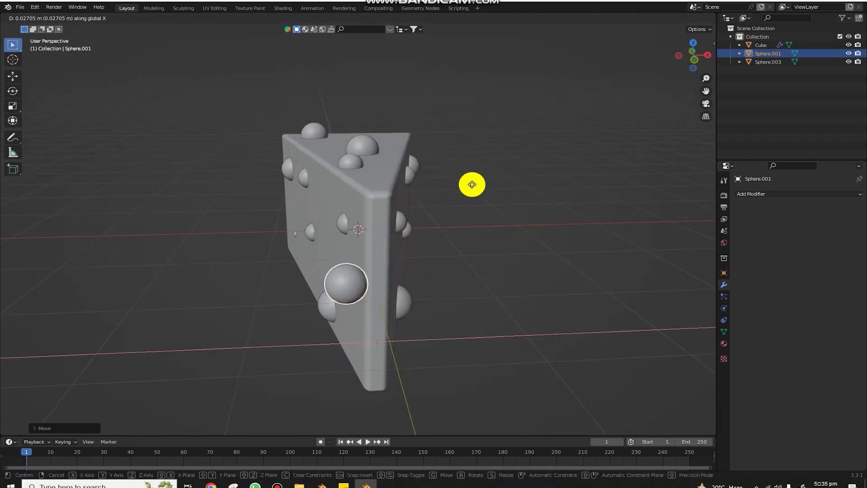
left_click(473, 185)
mouse_move(473, 186)
middle_mouse_down()
mouse_move(436, 185)
mouse_move(432, 193)
middle_mouse_up()
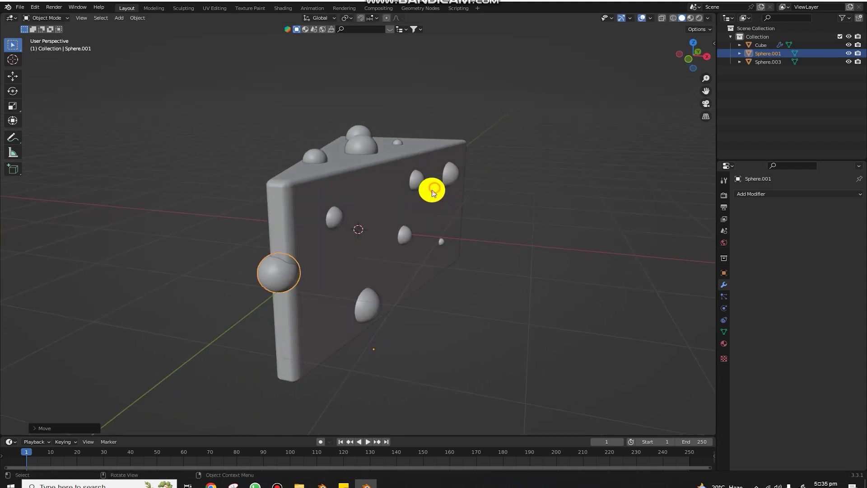
Merge the new sphere into Sphere.003 and hide the cutters
left_click(331, 225, "shift")
key("ctrl+j")
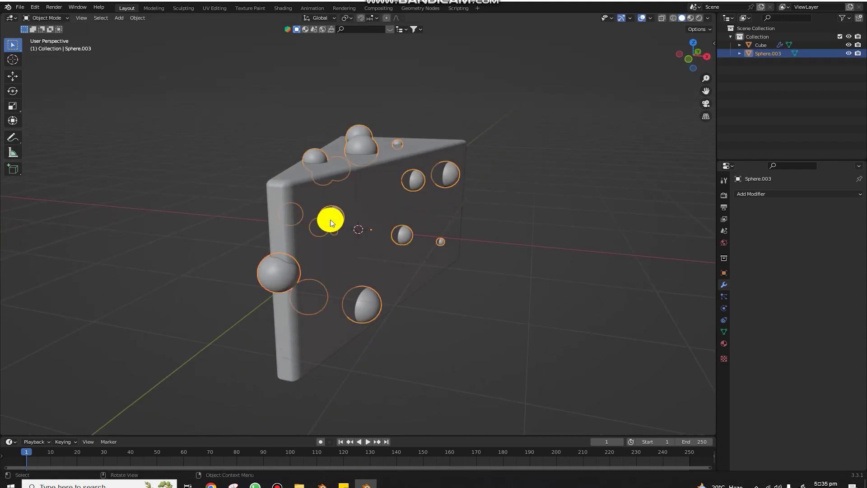
key("h")
mouse_move(420, 188)
middle_mouse_down()
mouse_move(507, 188)
mouse_move(437, 167)
mouse_move(262, 168)
mouse_move(217, 139)
mouse_move(397, 235)
mouse_move(347, 213)
mouse_move(325, 199)
mouse_move(461, 251)
mouse_move(383, 258)
mouse_move(403, 248)
mouse_move(320, 194)
middle_mouse_up()
Add a plane and scale it up into a floor beneath the cheese
key("shift+a")
left_click(339, 199)
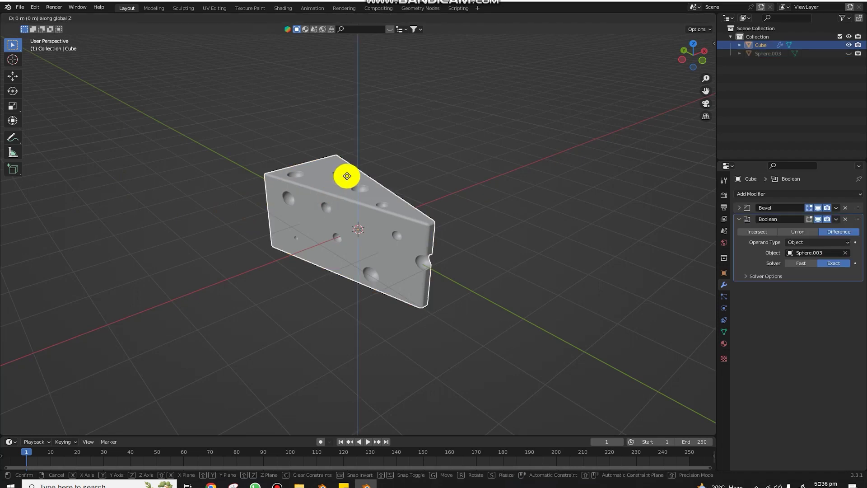
key("shift+s")
key("shift+a")
left_click(465, 129)
key("s")
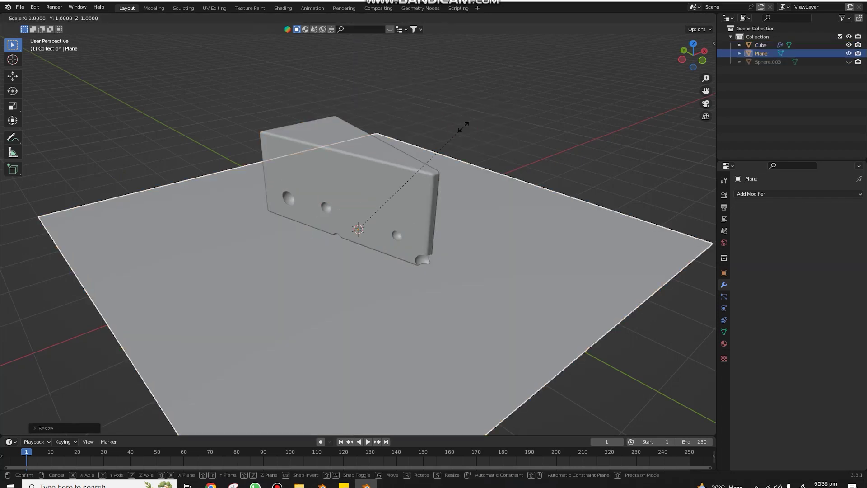
left_click(464, 129)
scroll(466, 131, "down", 5)
Add a camera to the scene and start raising the cheese along Z
left_click(402, 222)
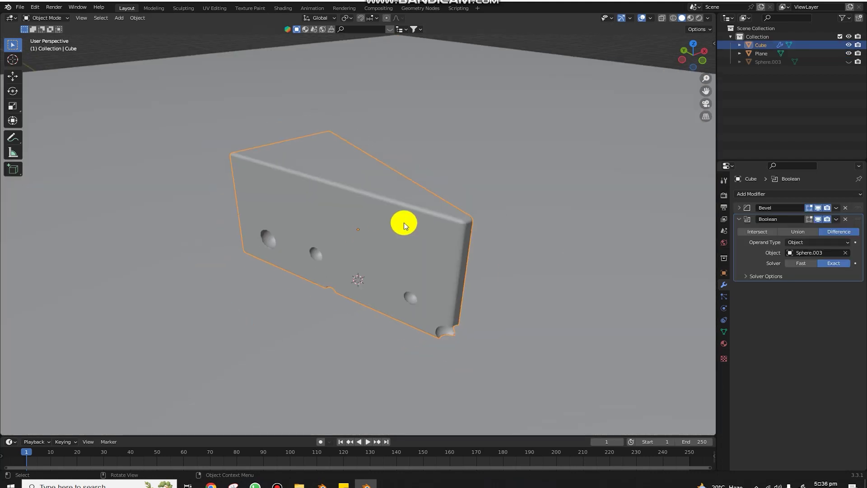
key("shift+a")
left_click(421, 312)
key("g")
key("z")
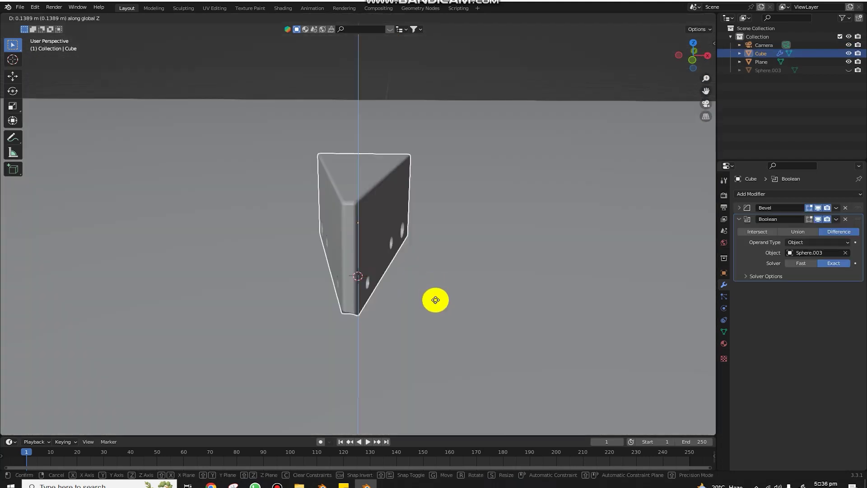
Adjust the cheese's vertical position above the floor
left_click(417, 285)
middle_click_drag(417, 285, 434, 235)
key("z")
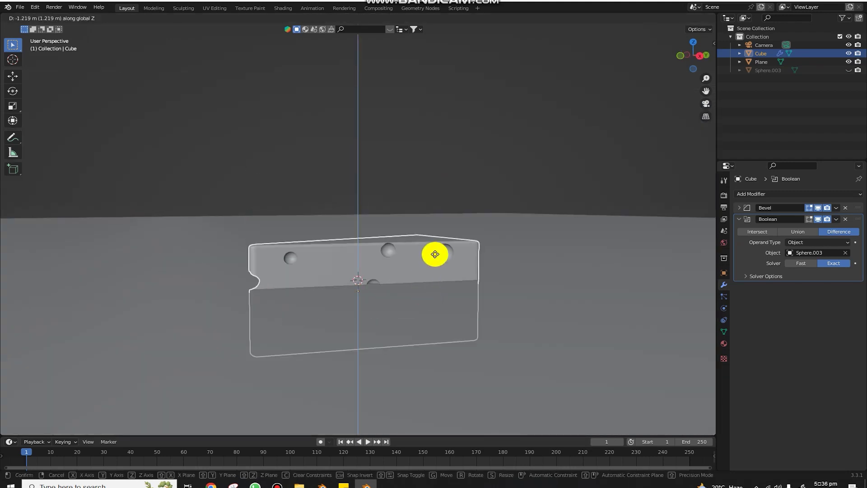
left_click(441, 239)
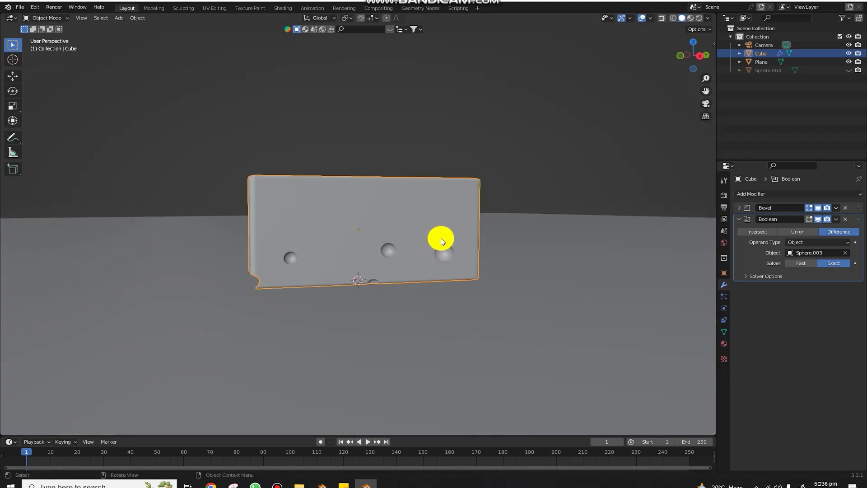
key("g")
key("z")
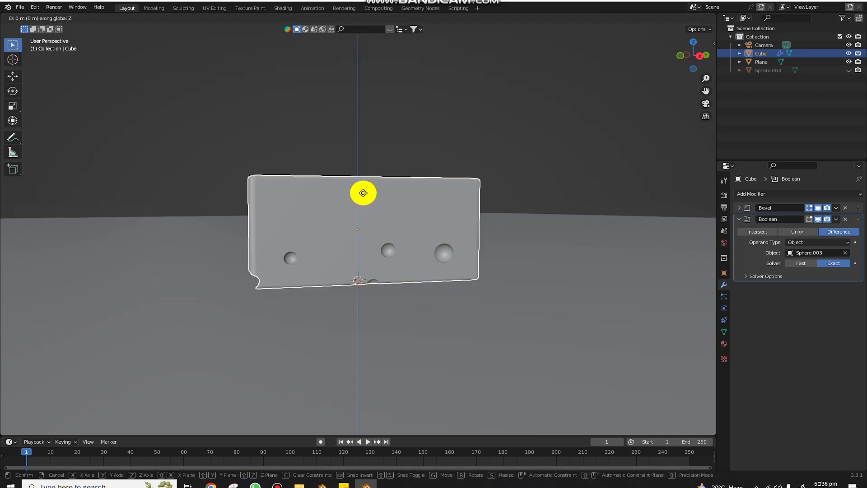
left_click(368, 258)
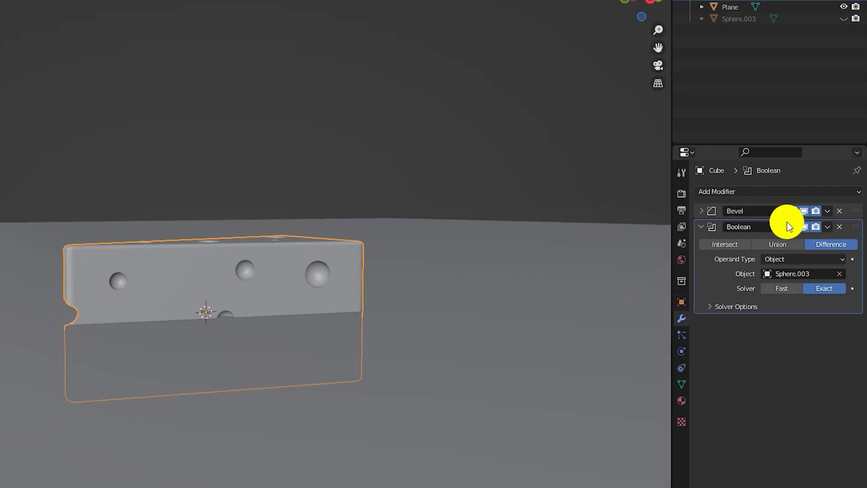
Apply the cheese's Boolean modifier and delete the Sphere.003 cutters
left_click(827, 227)
left_click(816, 243)
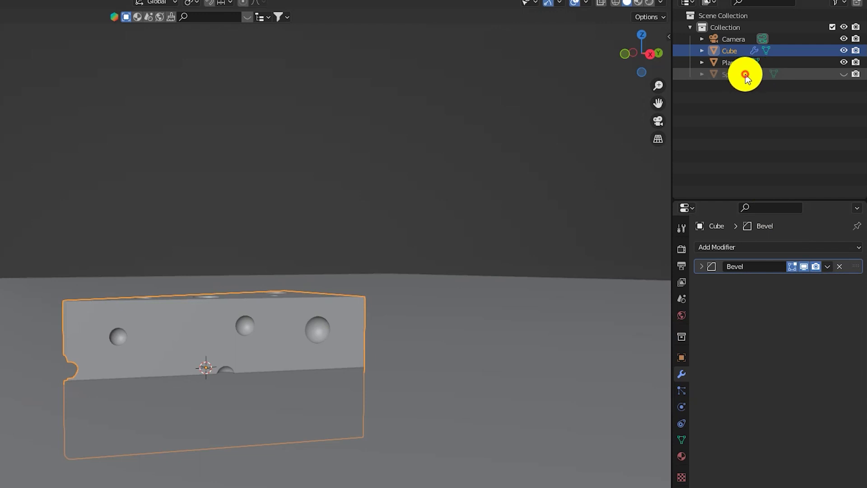
left_click(746, 75)
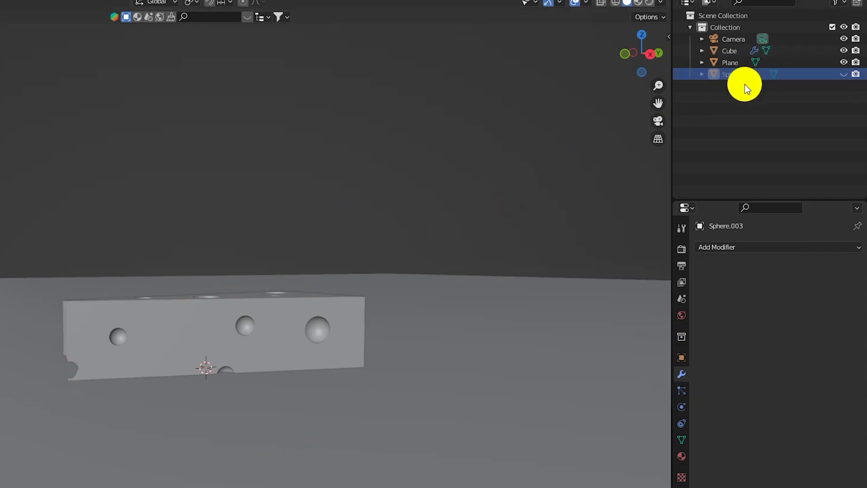
left_click(844, 75)
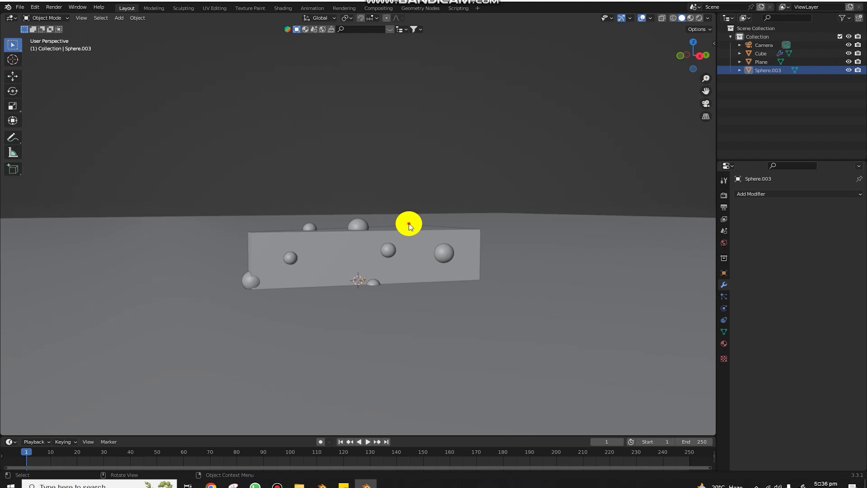
key("Delete")
Raise the cheese higher above the floor and view it through the camera
left_click(405, 237)
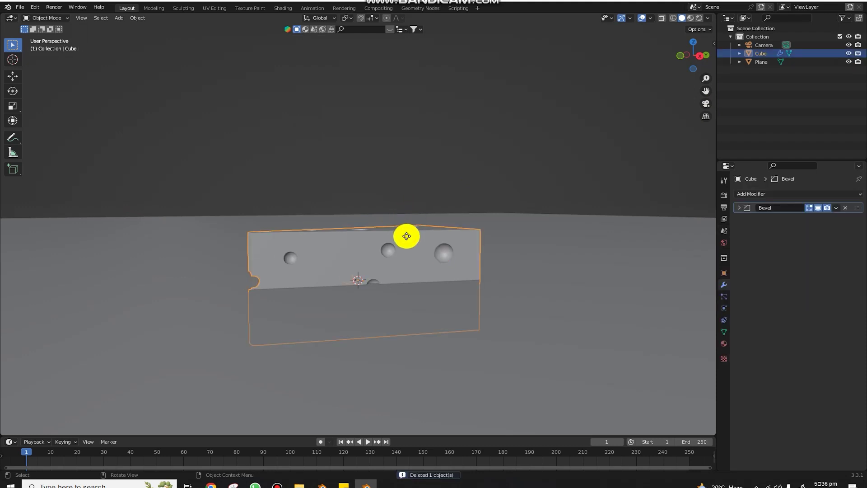
key("g")
key("z")
left_click(428, 179)
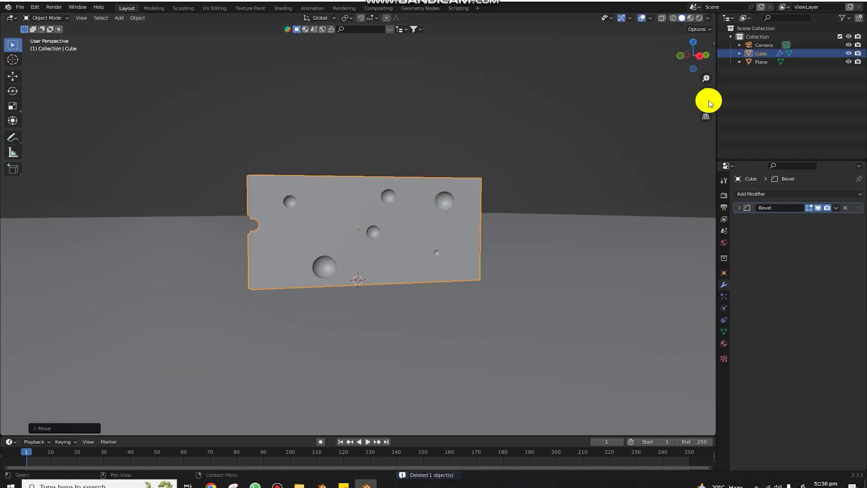
scroll(442, 180, "down", 2)
mouse_move(441, 180)
middle_mouse_down()
mouse_move(381, 215)
mouse_move(425, 236)
middle_mouse_up()
key("ctrl+alt+KP_0")
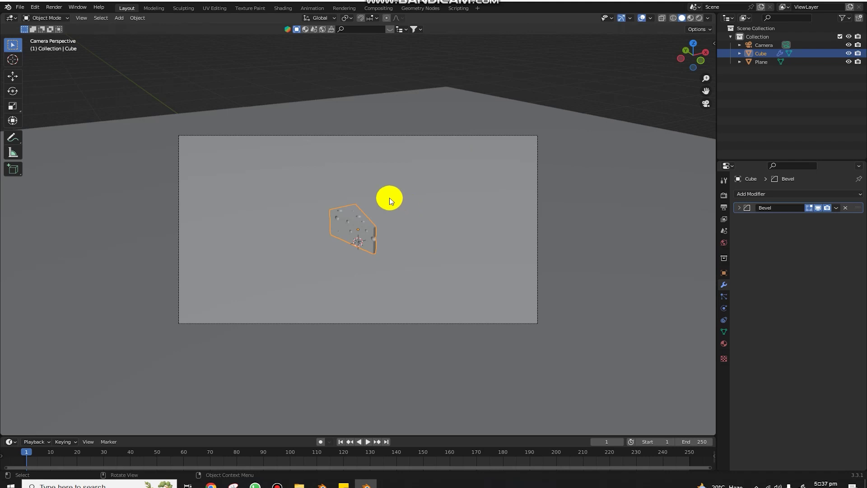
Set the camera's focal length to 124 mm to tighten the framing on the cheese
scroll(387, 250, "down", 1)
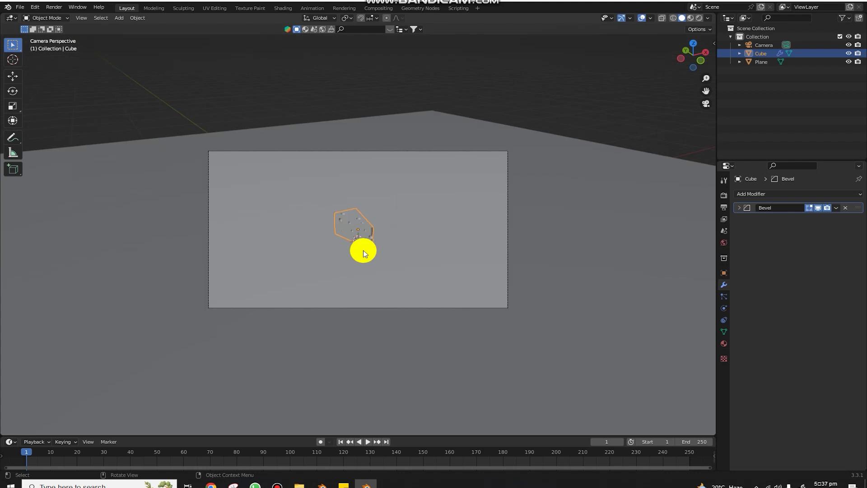
mouse_move(352, 250)
middle_mouse_down()
mouse_move(443, 226)
mouse_move(356, 250)
middle_mouse_up()
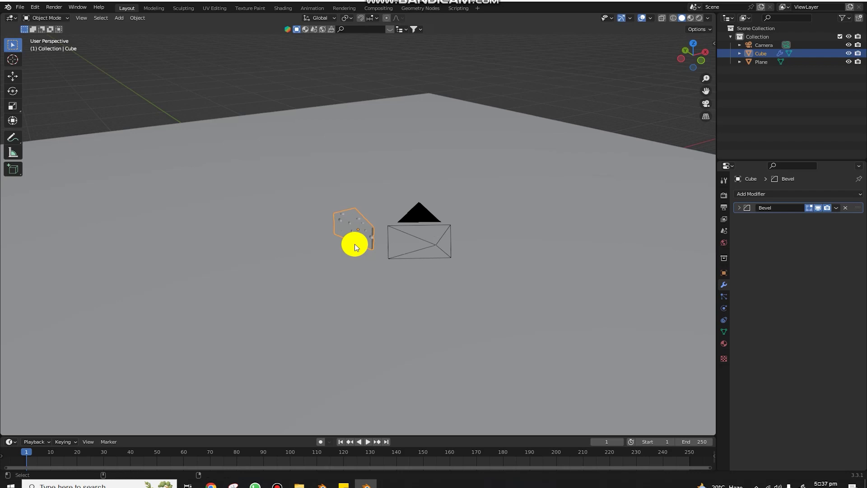
key("KP_0")
scroll(357, 245, "up", 3)
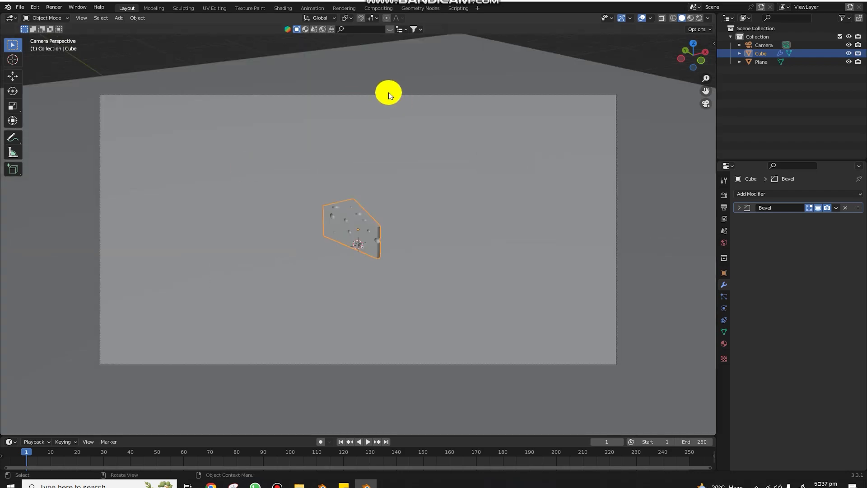
left_click(389, 95)
left_click(682, 350)
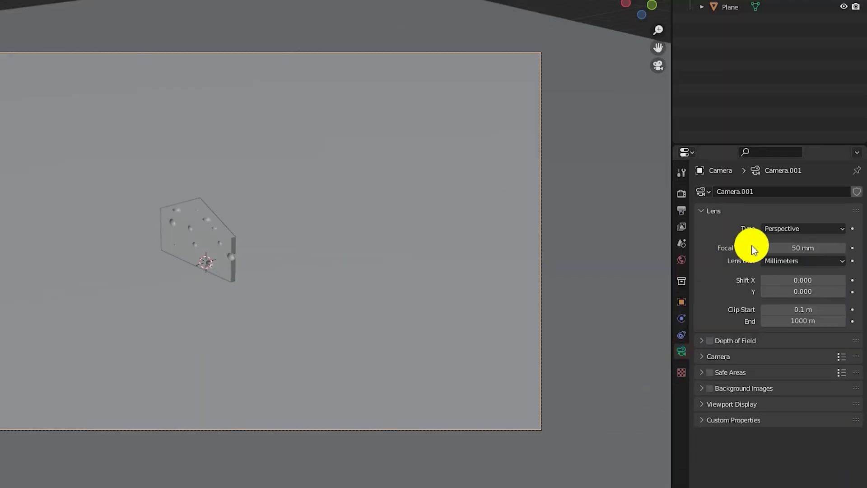
left_click_drag(768, 248, 822, 247)
left_click(804, 248)
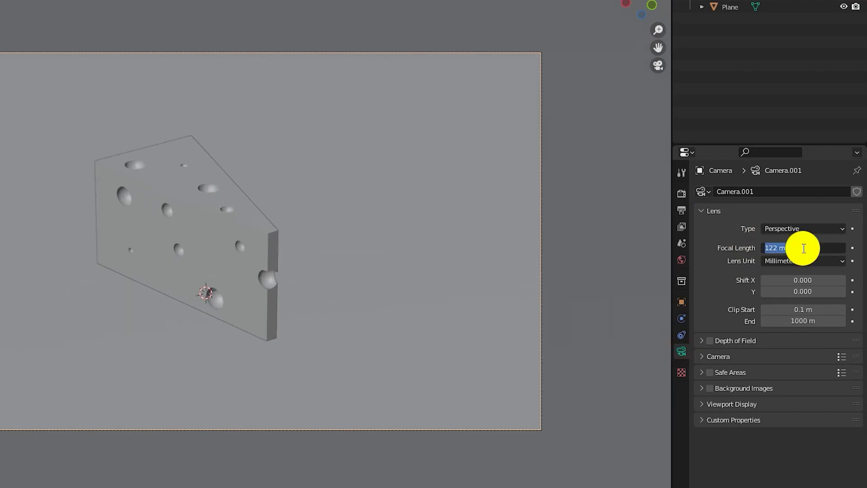
key("Return")
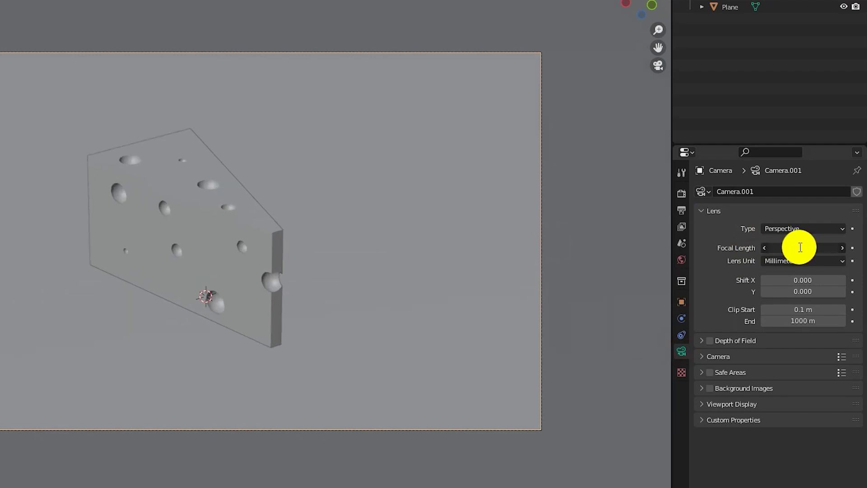
type("124")
key("Return")
Save the scene over the existing boy.blend file
key("ctrl+s")
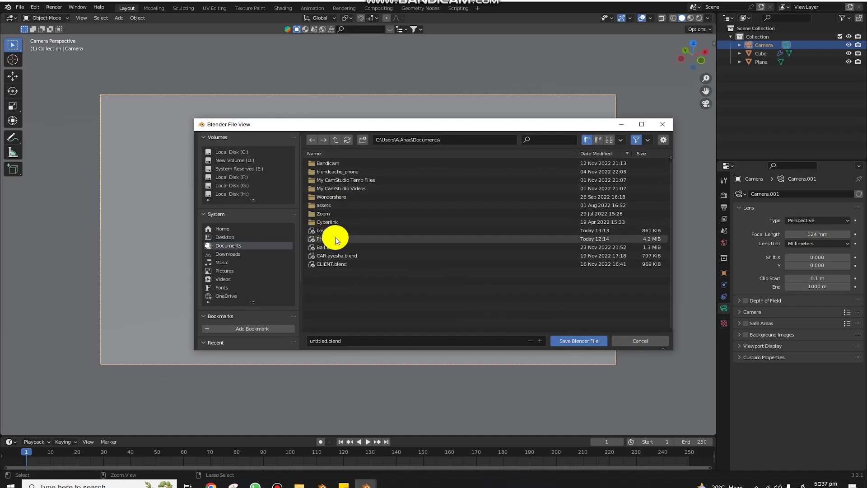
double_click(335, 230)
scroll(437, 258, "up", 5)
middle_click_drag(443, 252, 242, 202)
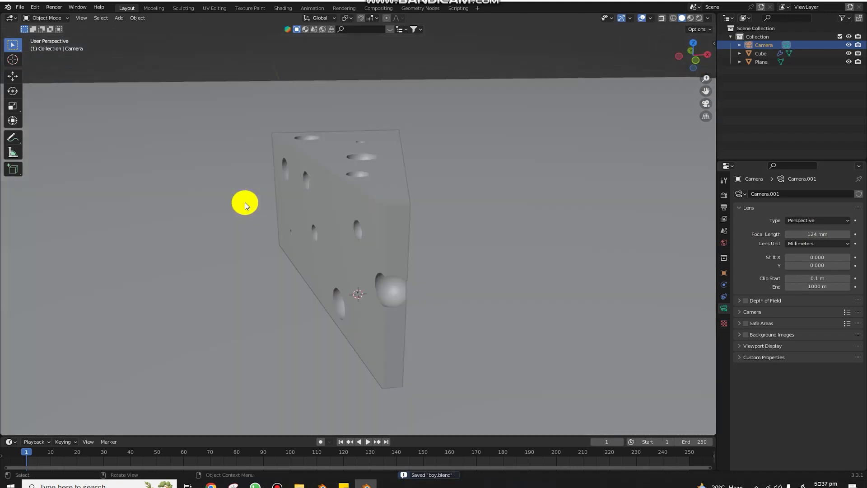
Apply the cheese wedge's Bevel modifier and save the file
left_click(387, 219)
left_click(725, 286)
left_click(702, 211)
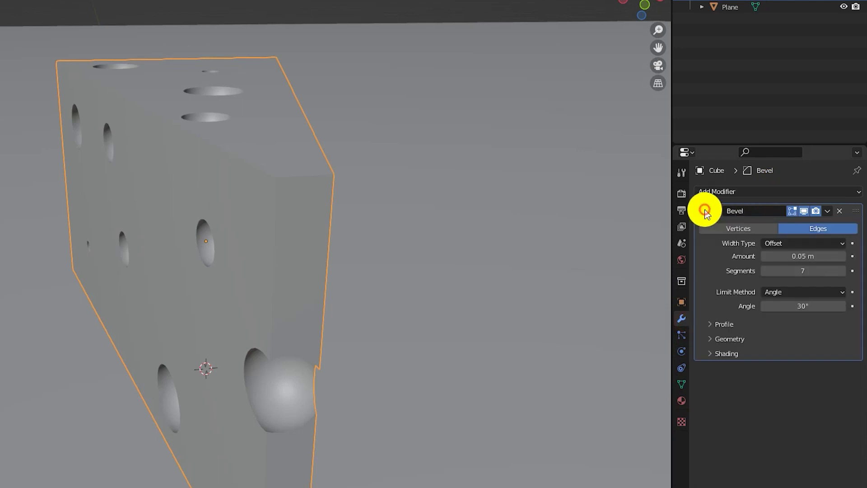
left_click(816, 222)
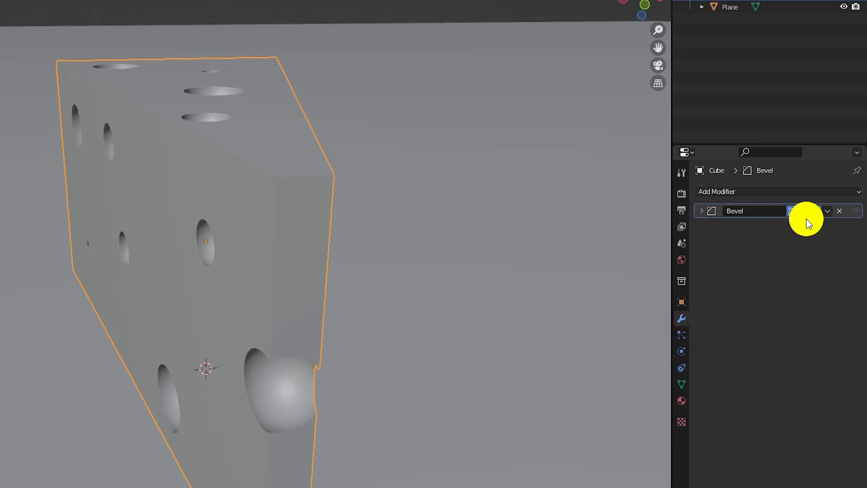
left_click(832, 215)
left_click(809, 224)
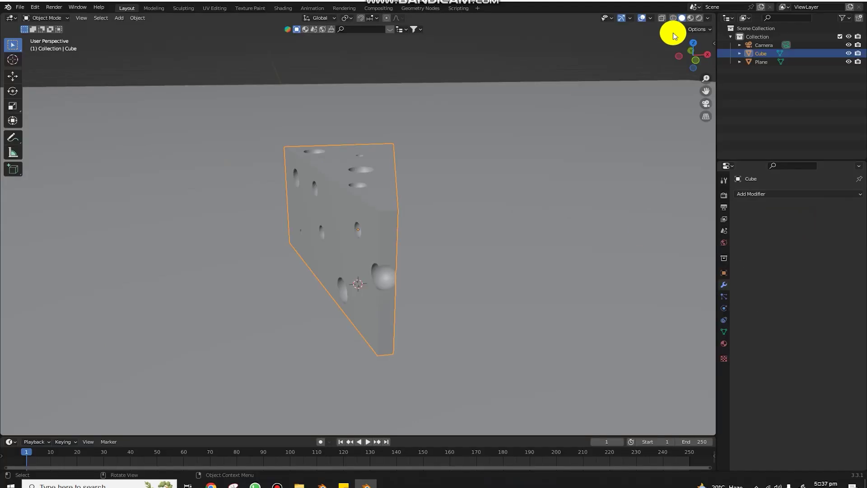
left_click(706, 104)
key("ctrl+s")
mouse_move(475, 183)
middle_mouse_down()
mouse_move(370, 225)
mouse_move(396, 211)
middle_mouse_up()
Inspect the whole cheese mesh in Edit Mode, then return to the camera view
key("Tab")
key("a")
scroll(396, 187, "up", 4)
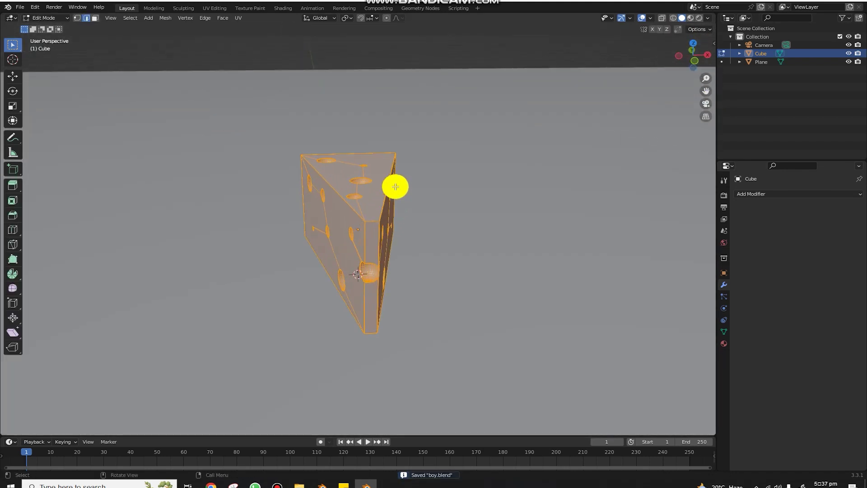
left_click(370, 230, "alt")
scroll(366, 230, "up", 5)
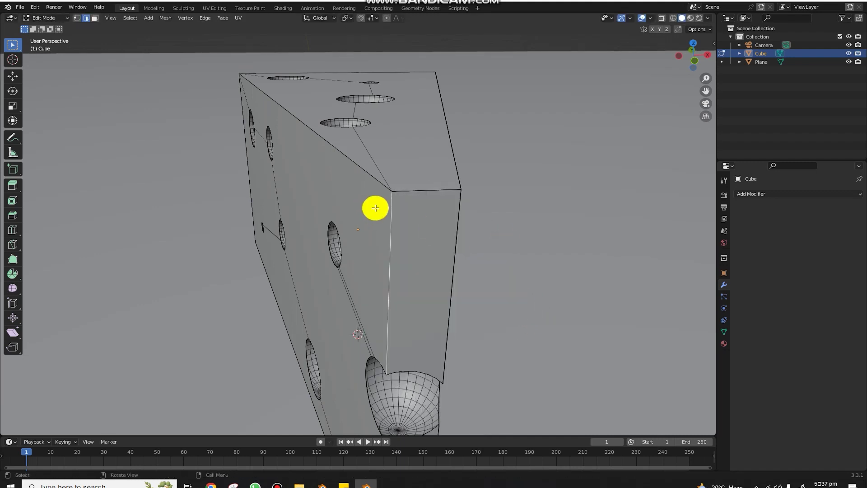
key("Tab")
scroll(599, 169, "down", 1)
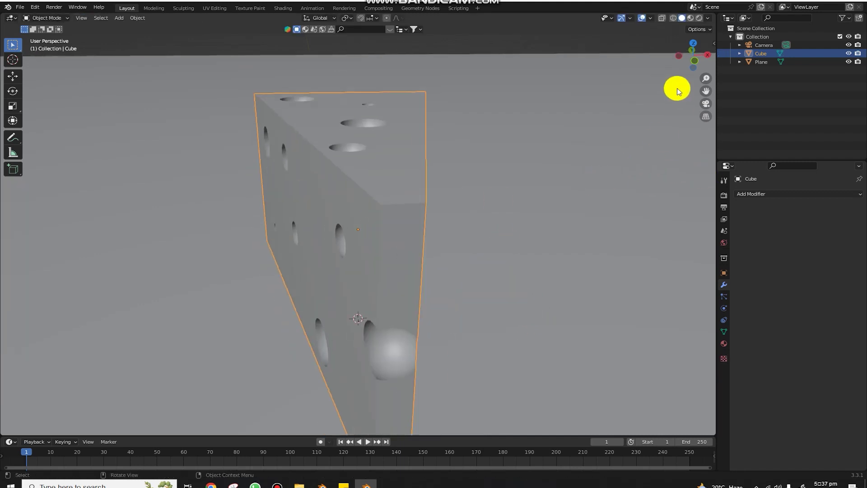
scroll(707, 106, "down", 3)
left_click(707, 106)
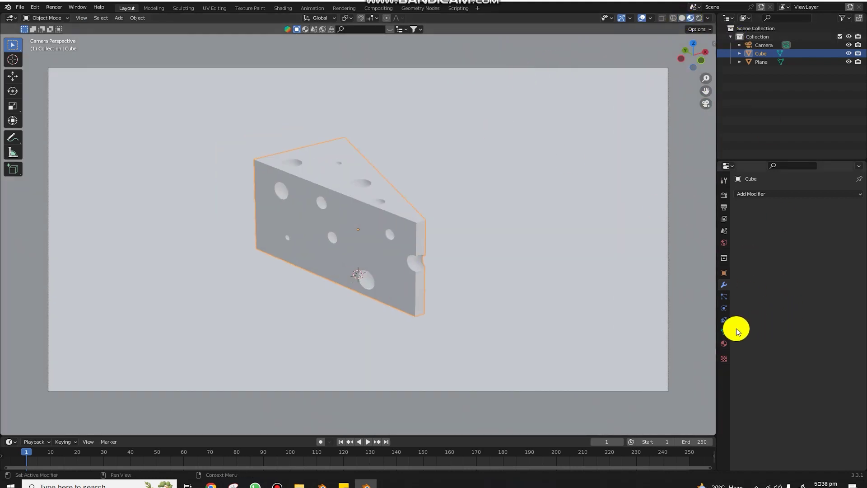
Create a new material for the cheese with a warm yellow base colour
middle_click_drag(397, 208, 395, 205)
scroll(395, 205, "up", 3)
scroll(395, 205, "up", 2)
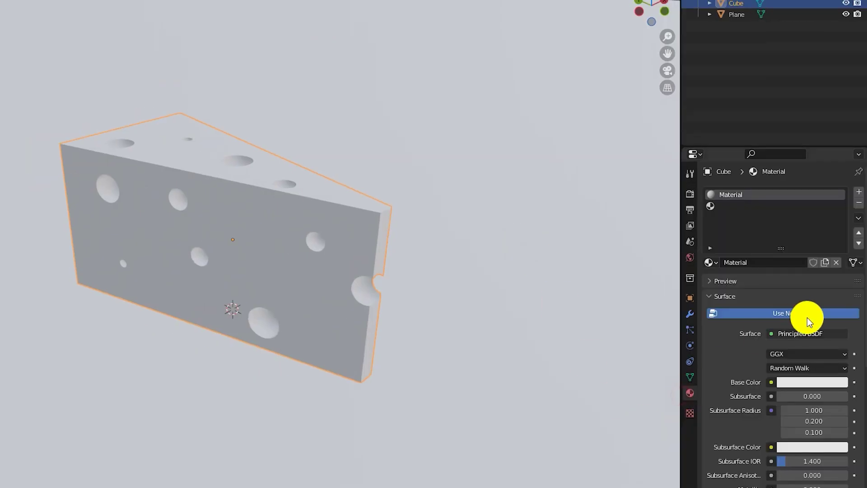
left_click(802, 382)
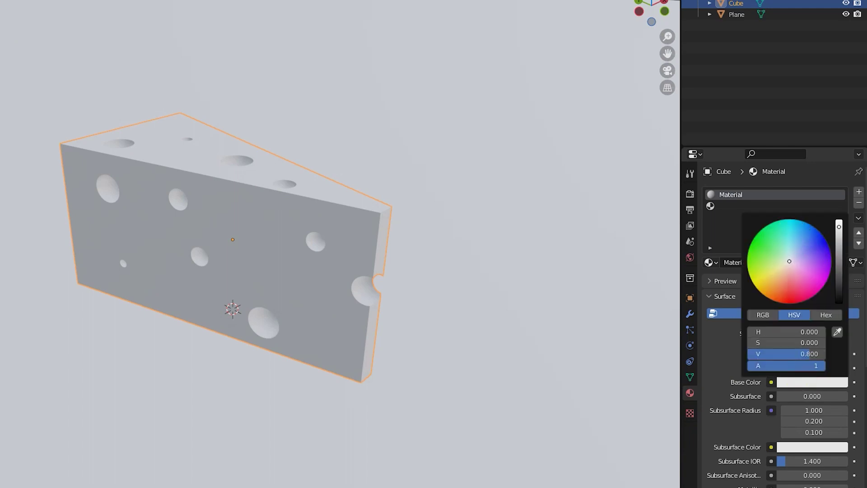
left_click(774, 289)
left_click_drag(773, 294, 767, 289)
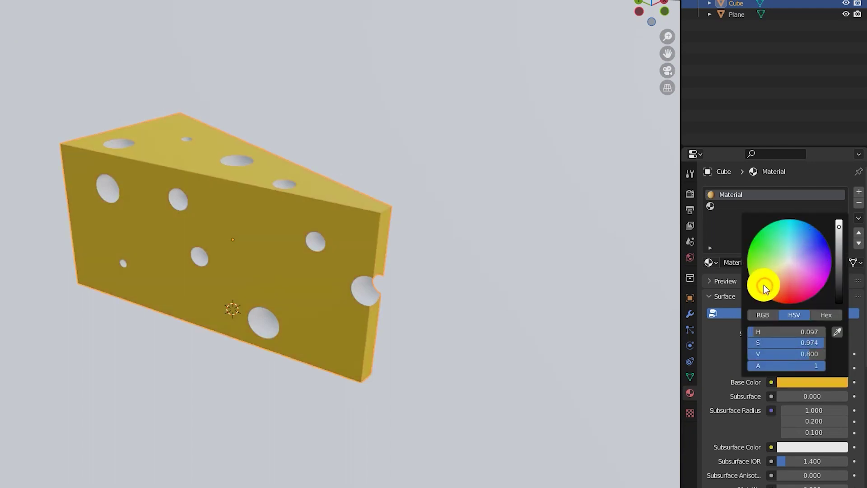
mouse_move(546, 288)
middle_mouse_down()
mouse_move(529, 283)
mouse_move(595, 332)
middle_mouse_up()
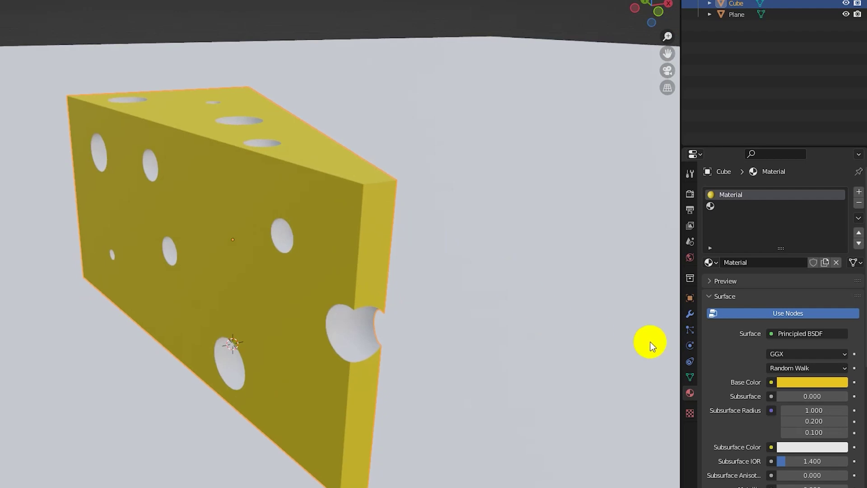
left_click(801, 388)
left_click(769, 292)
left_click_drag(770, 292, 769, 283)
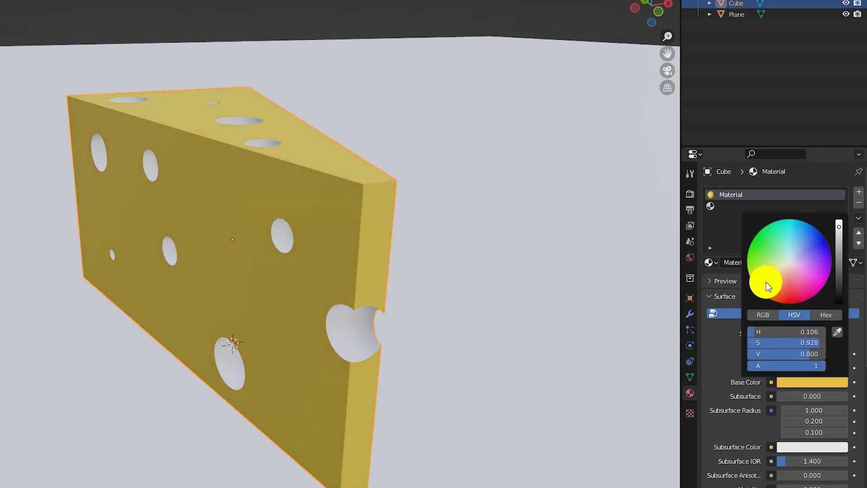
mouse_move(69, 231)
middle_mouse_down()
mouse_move(266, 210)
mouse_move(451, 221)
mouse_move(213, 360)
mouse_move(266, 316)
mouse_move(304, 325)
middle_mouse_up()
Assign the yellow material to every cheese face, holes included
key("Tab")
key("a")
left_click(729, 276)
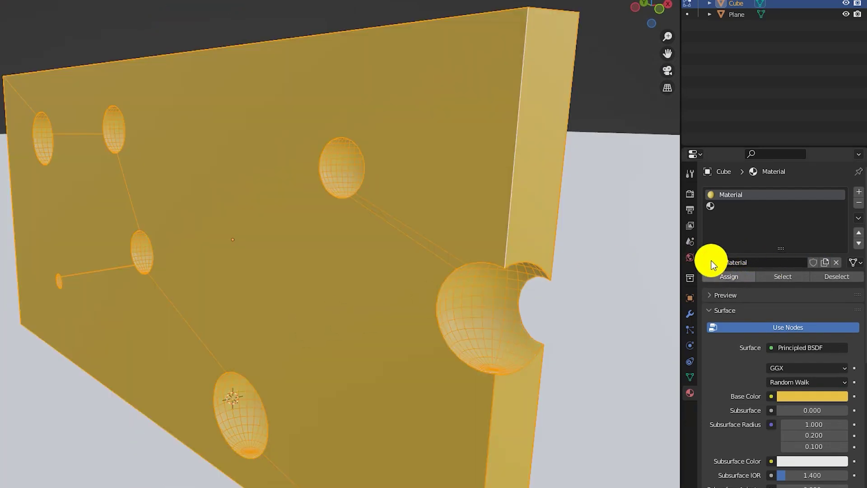
key("Tab")
mouse_move(542, 74)
middle_mouse_down()
mouse_move(422, 234)
mouse_move(395, 257)
mouse_move(284, 252)
mouse_move(299, 254)
middle_mouse_up()
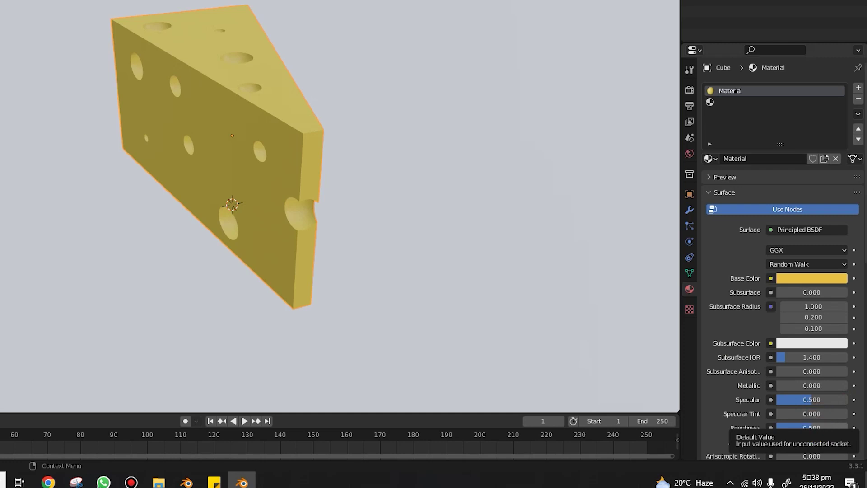
Lower the cheese material's Roughness to 0.400
left_click(817, 427)
type("0.")
key("Return")
mouse_move(412, 320)
middle_mouse_down()
mouse_move(432, 192)
mouse_move(455, 194)
mouse_move(390, 196)
mouse_move(456, 201)
middle_mouse_up()
left_click(390, 196)
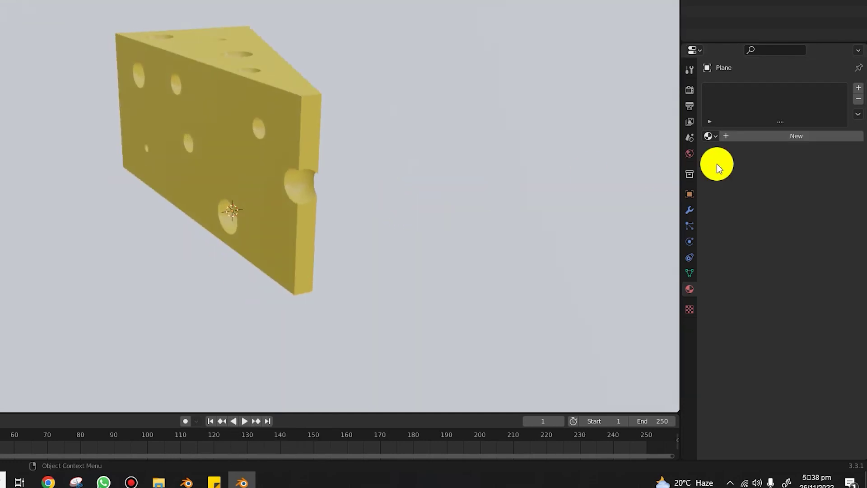
Give the plane a new Material.001 in bright orange (full value, hue near 0.04), and save
left_click(767, 135)
left_click(798, 256)
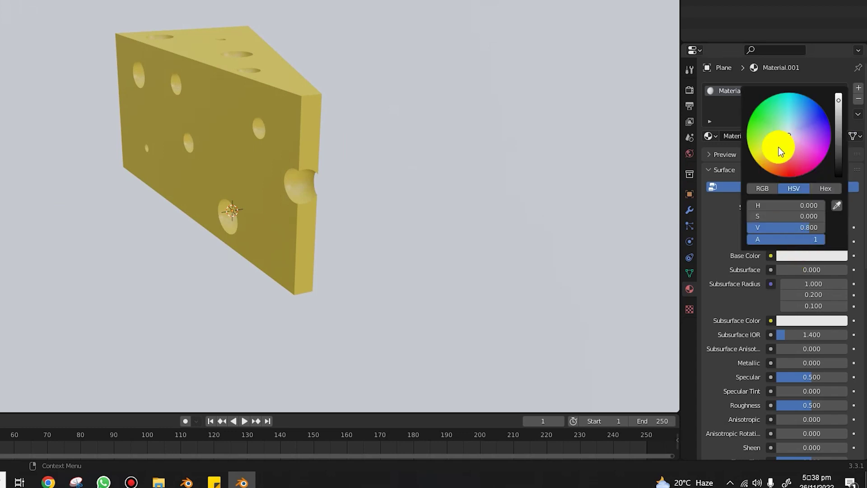
left_click(780, 150)
mouse_move(804, 124)
left_mouse_down()
mouse_move(796, 121)
mouse_move(772, 174)
left_mouse_up()
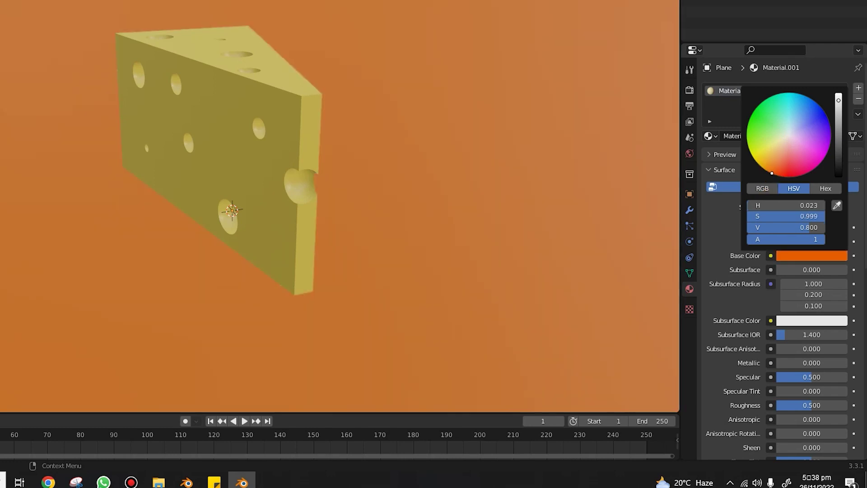
left_click_drag(771, 173, 769, 172)
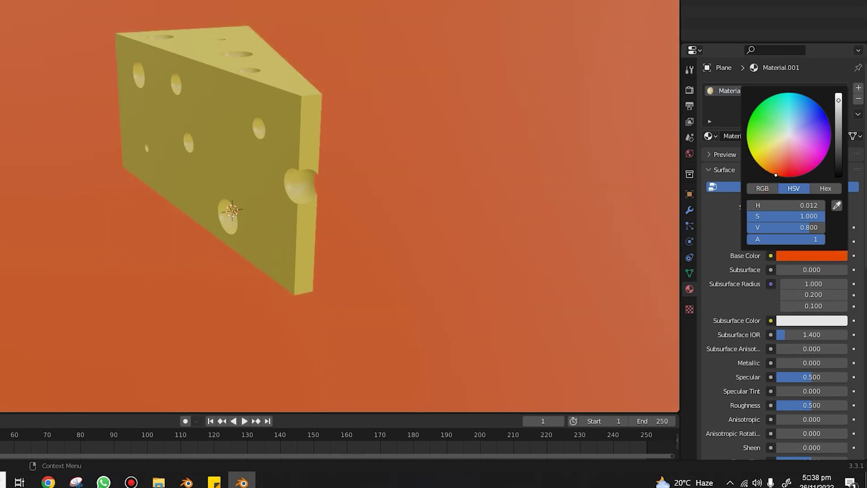
scroll(769, 172, "up", 2)
left_click(816, 207)
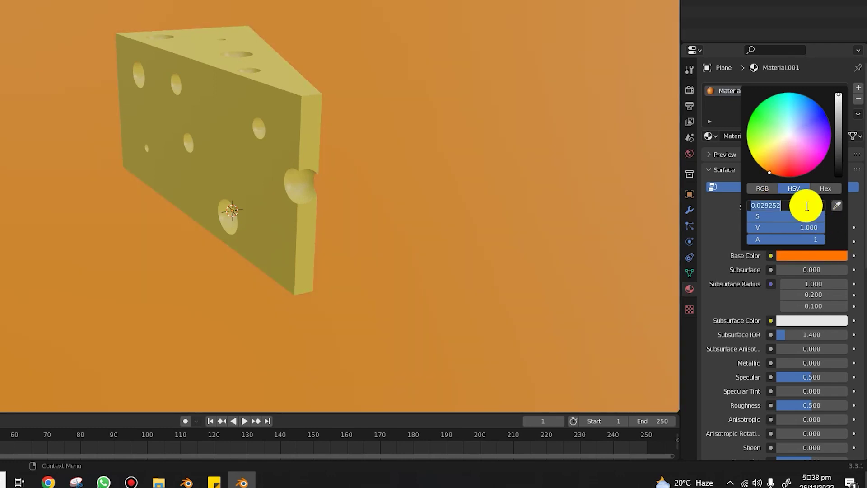
type("0.040")
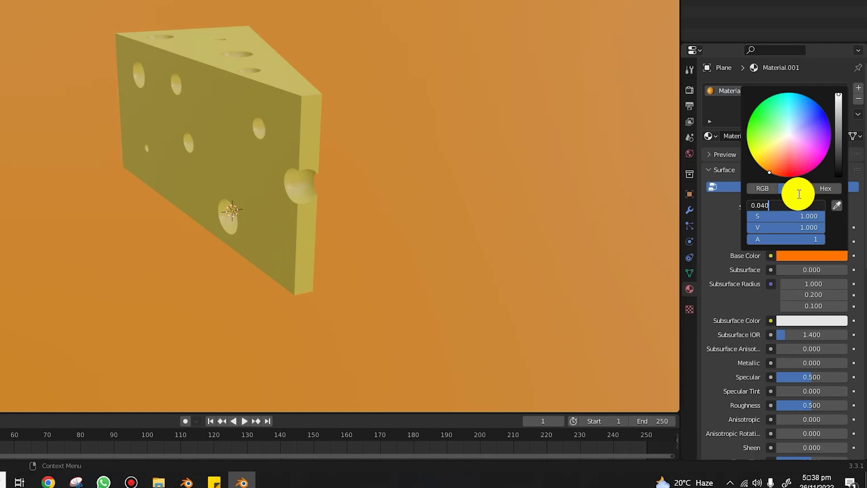
key("Return")
key("ctrl+s")
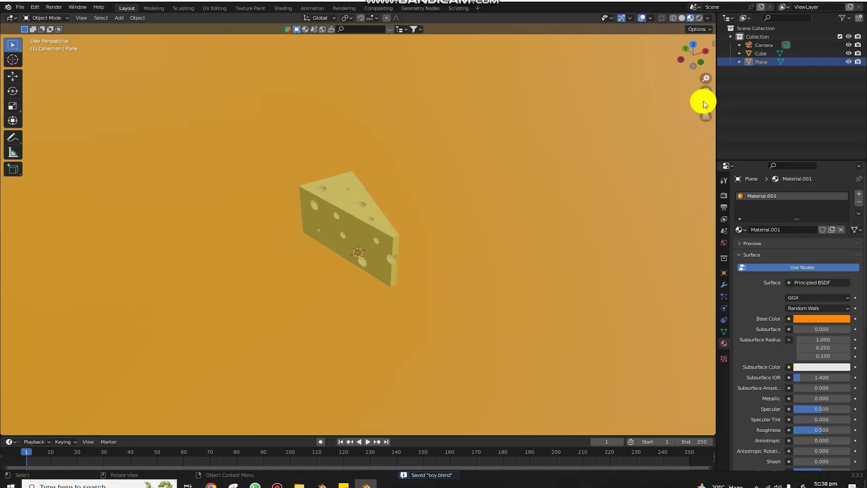
left_click(705, 104)
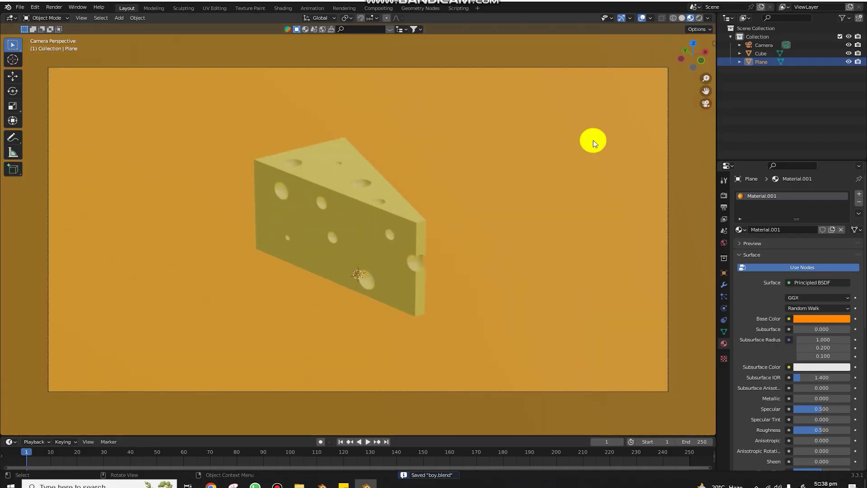
Switch rendering to Cycles on GPU Compute with viewport denoising and 120 samples
left_click(725, 195)
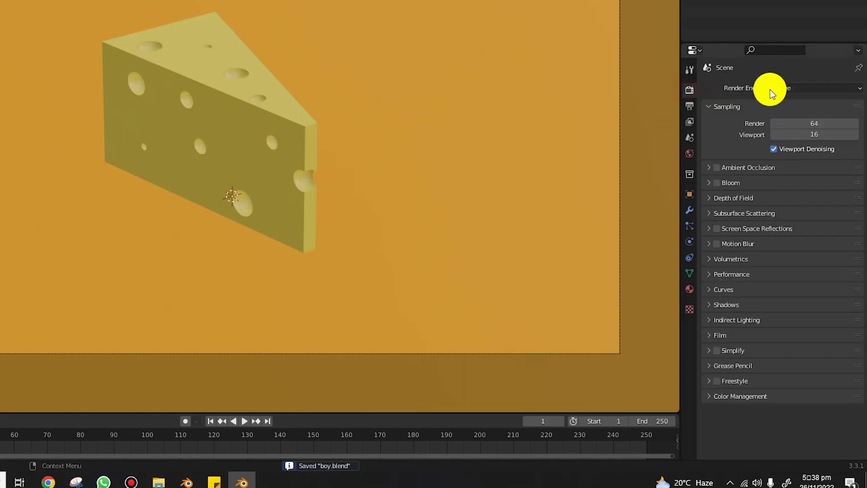
left_click(772, 93)
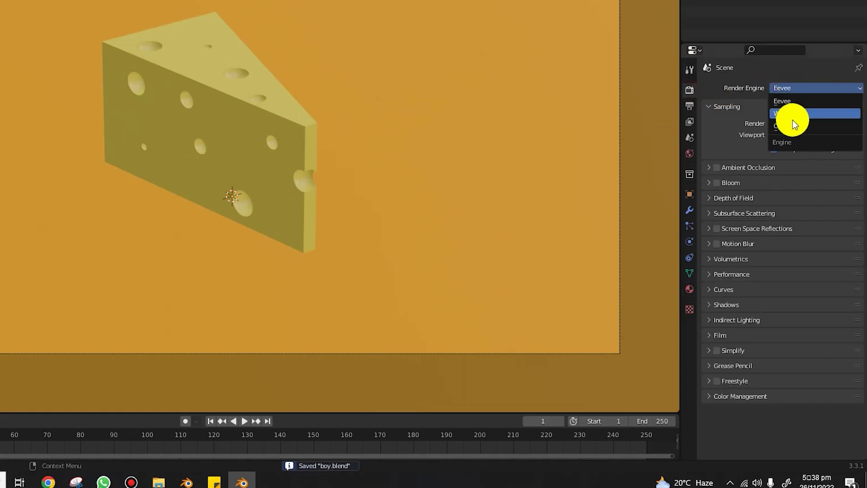
left_click(793, 114)
left_click(802, 142)
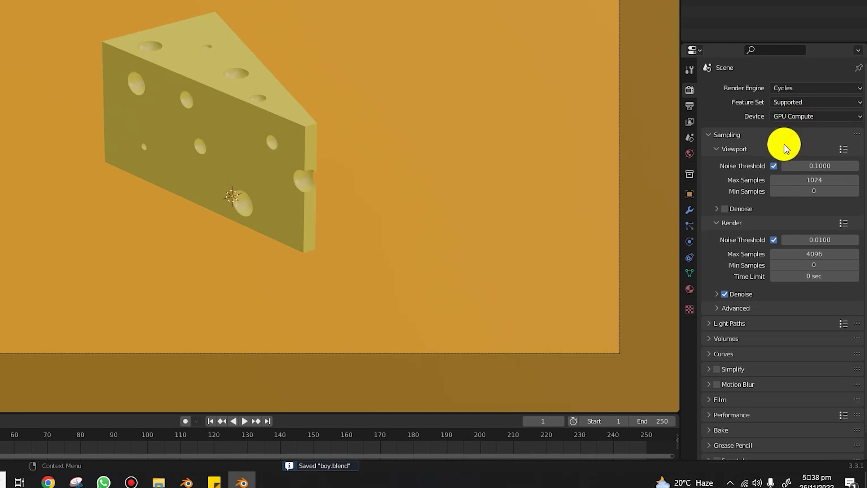
left_click(724, 209)
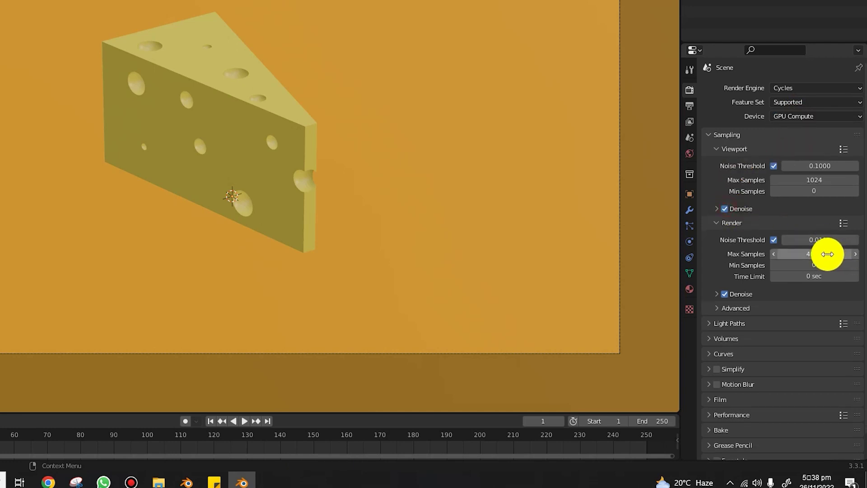
left_click(814, 253)
type("120")
key("Return")
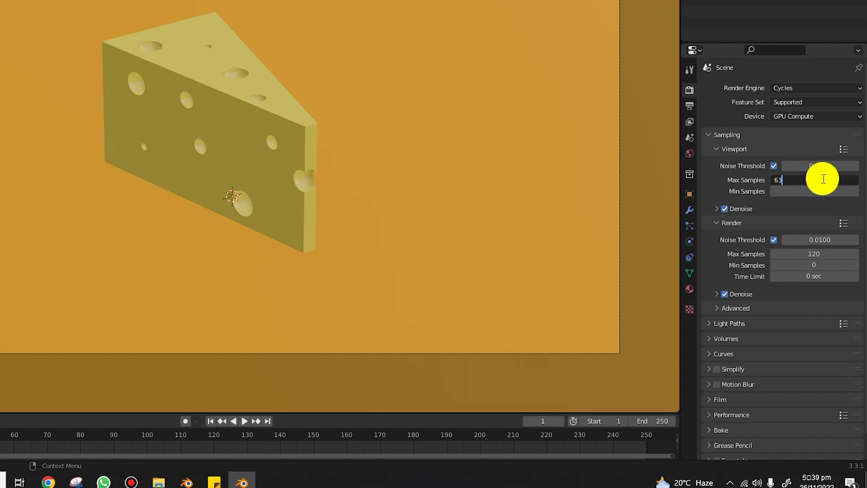
Set Color Management to the High Contrast look with the Standard view transform
scroll(644, 164, "down", 4)
scroll(310, 80, "down", 3)
scroll(307, 77, "up", 6)
scroll(307, 77, "up", 1)
scroll(759, 427, "down", 2)
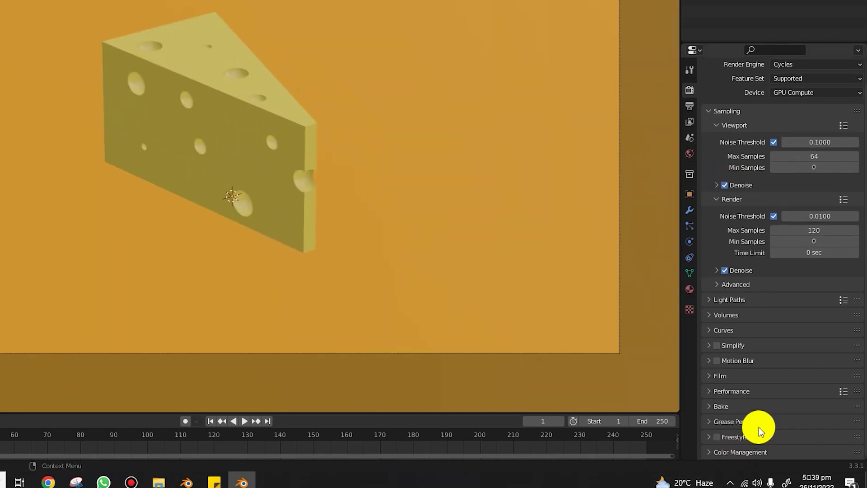
left_click(757, 454)
scroll(766, 401, "down", 5)
left_click(789, 394)
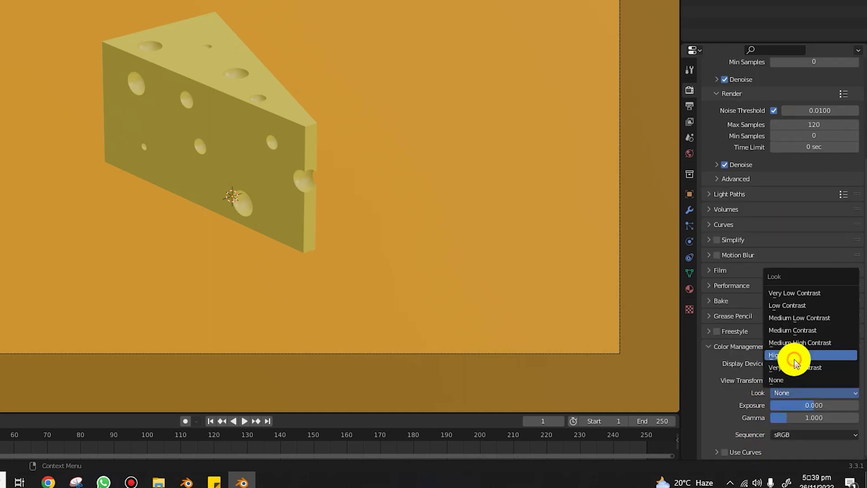
left_click(796, 355)
left_click(813, 380)
left_click(793, 392)
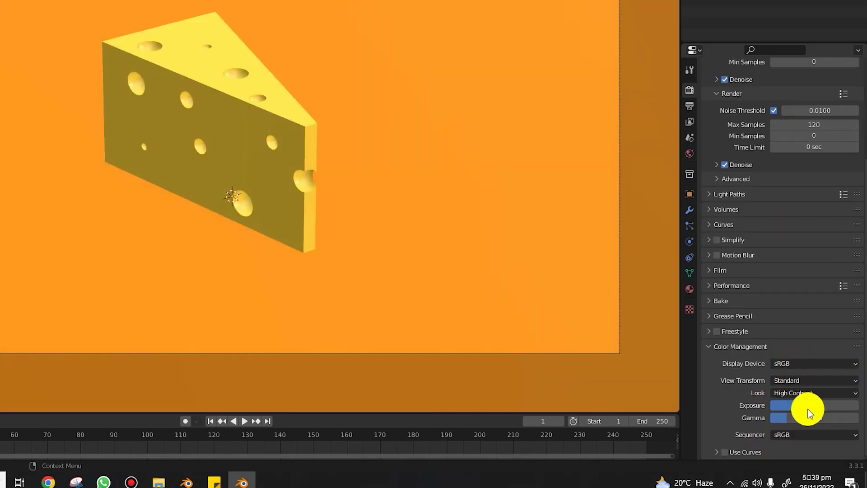
Set exposure 0.100 and gamma 1.100, save, and view the scene in Rendered shading
left_click(809, 406)
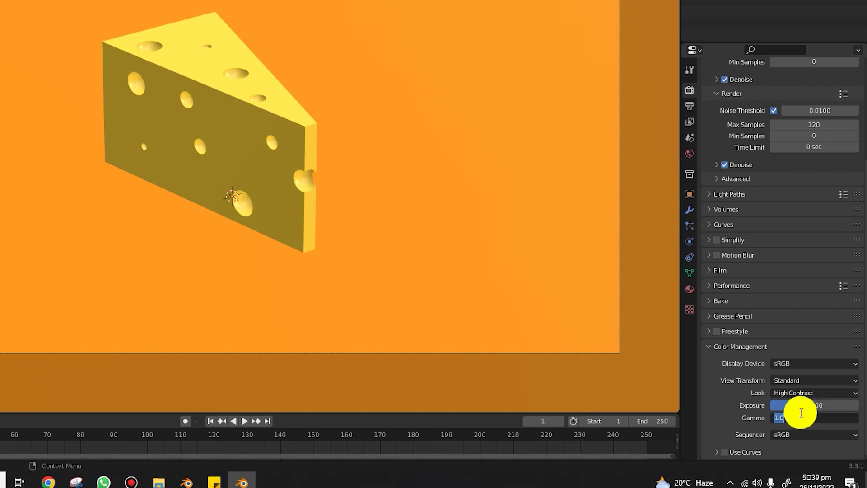
type("1.100")
key("Return")
key("ctrl+s")
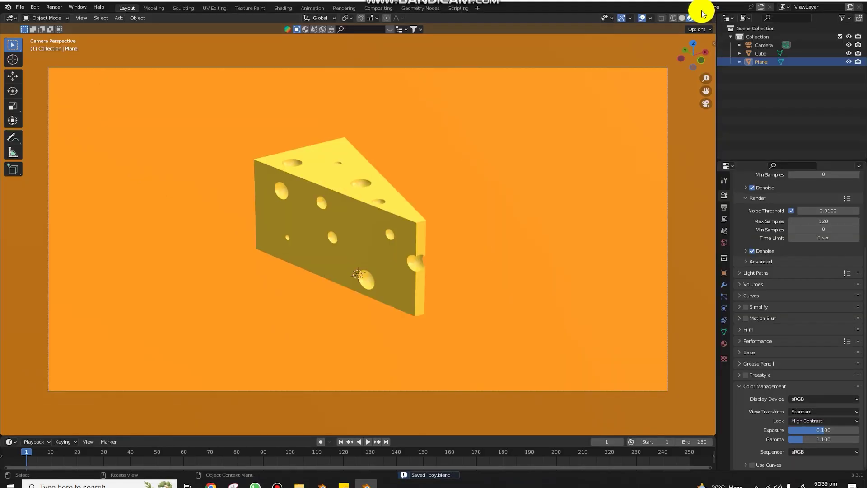
left_click(700, 18)
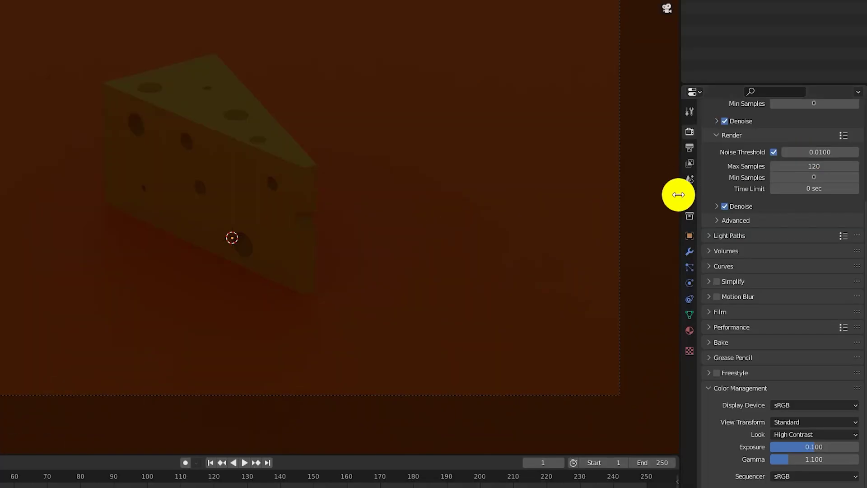
left_click(724, 242)
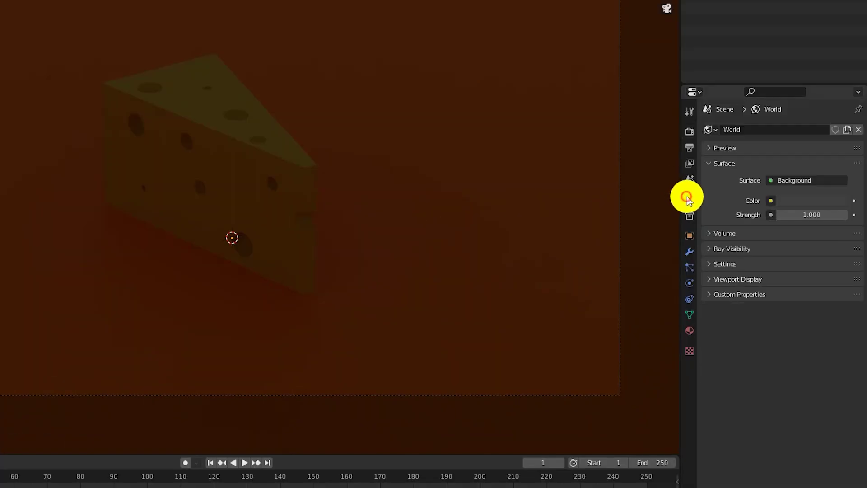
Drive the World colour with the modern_buildings_2_1k.hdr environment texture from the HDRI folder
left_click(788, 246)
left_click(589, 250)
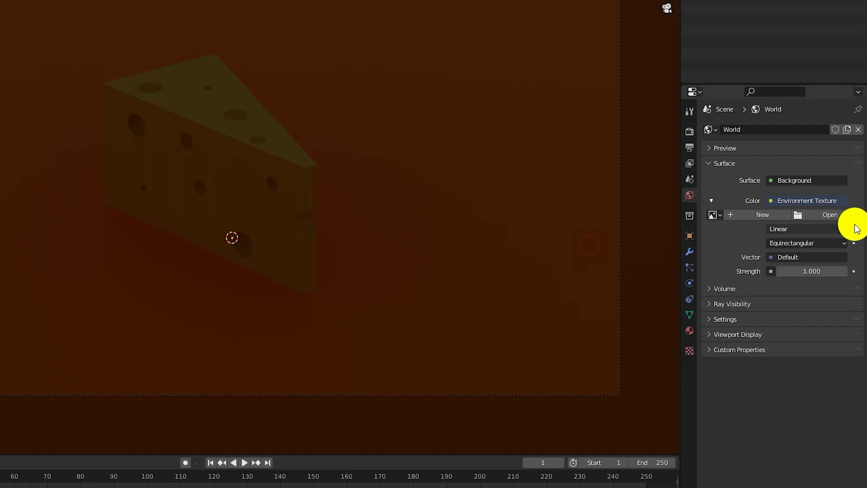
left_click(834, 216)
left_click(60, 130)
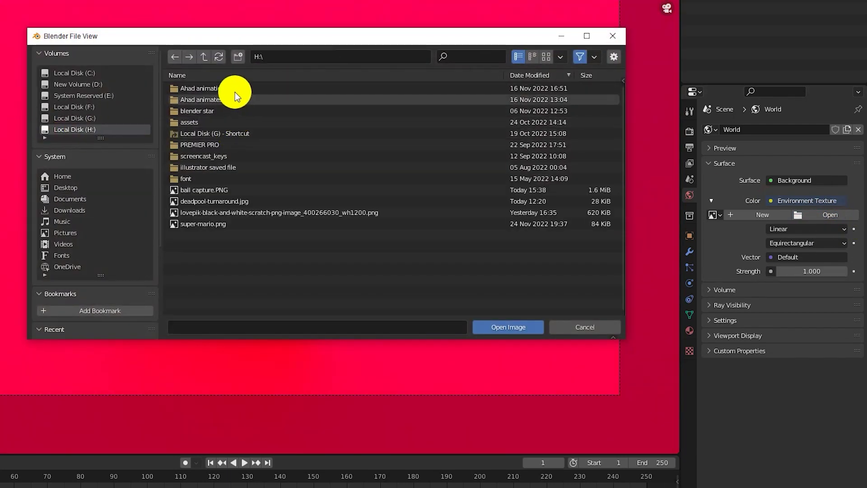
double_click(235, 99)
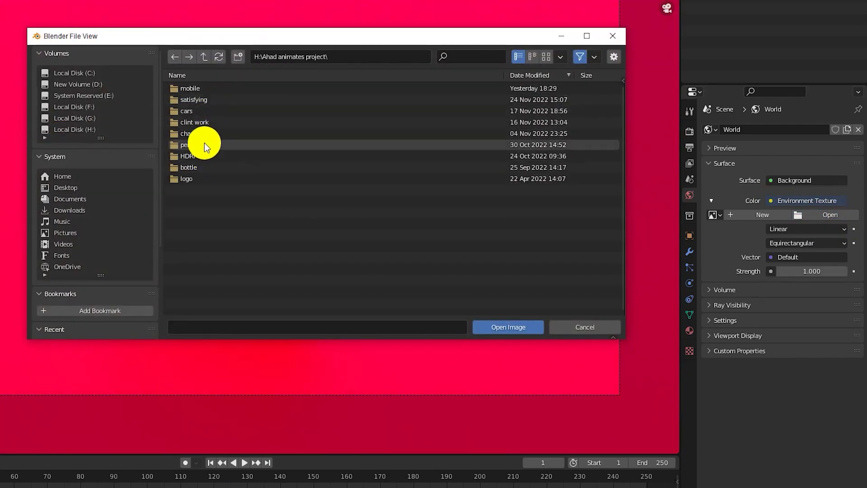
double_click(197, 155)
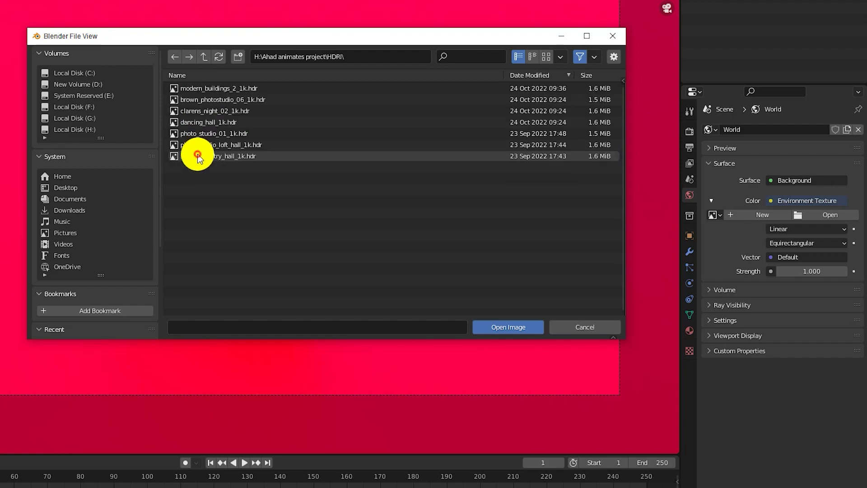
double_click(230, 92)
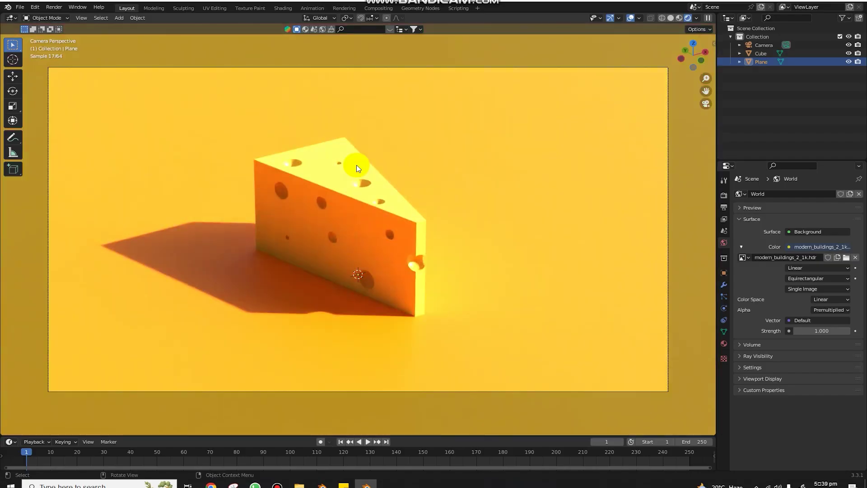
right_click(356, 168)
Switch to the Shading workspace with rendered preview and show the World node tree
left_click(282, 8)
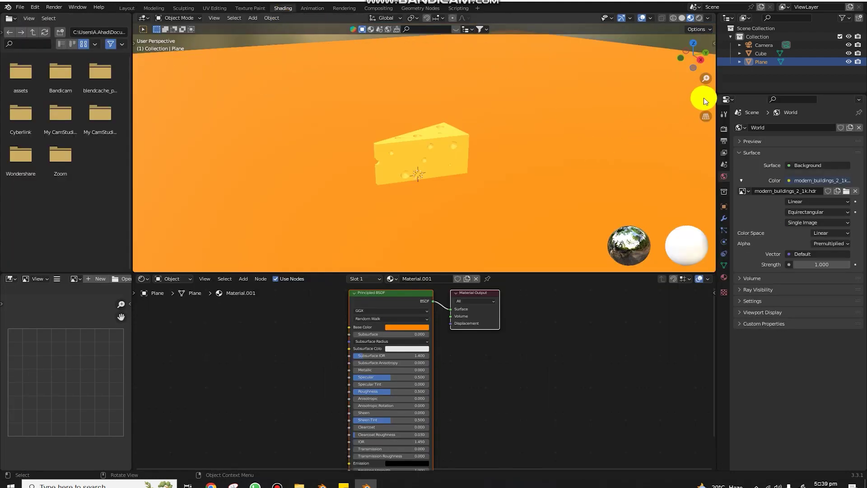
left_click(698, 19)
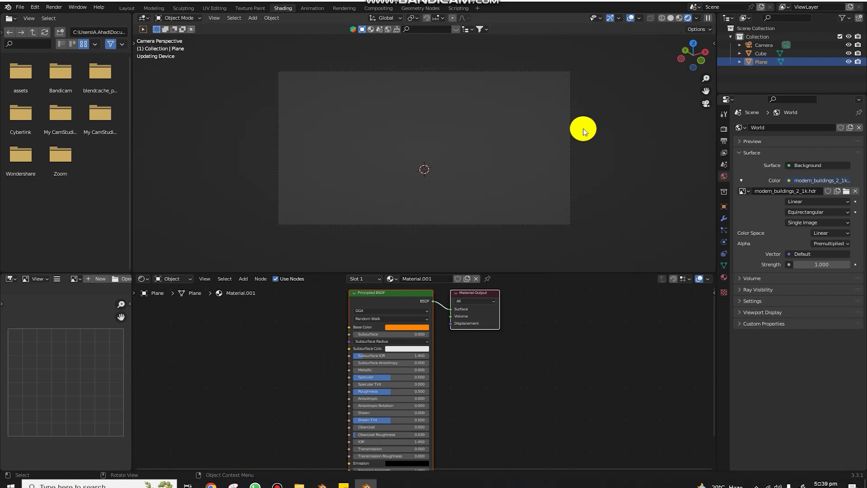
scroll(614, 120, "up", 3)
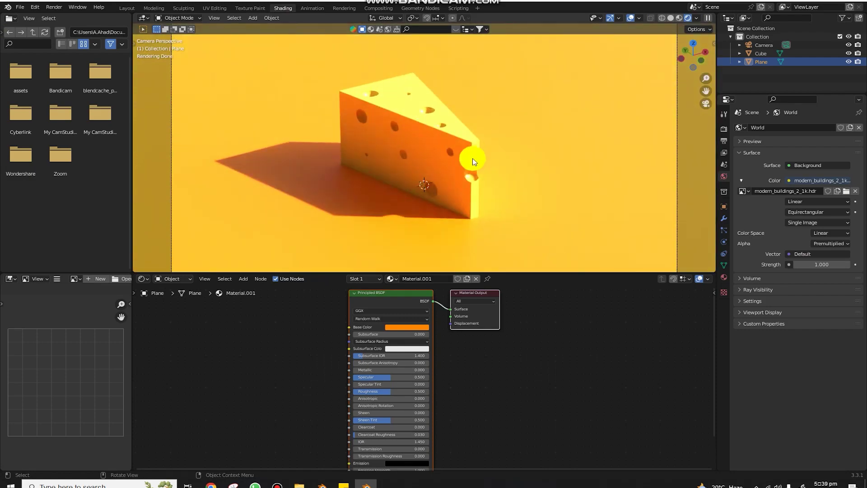
left_click(473, 161)
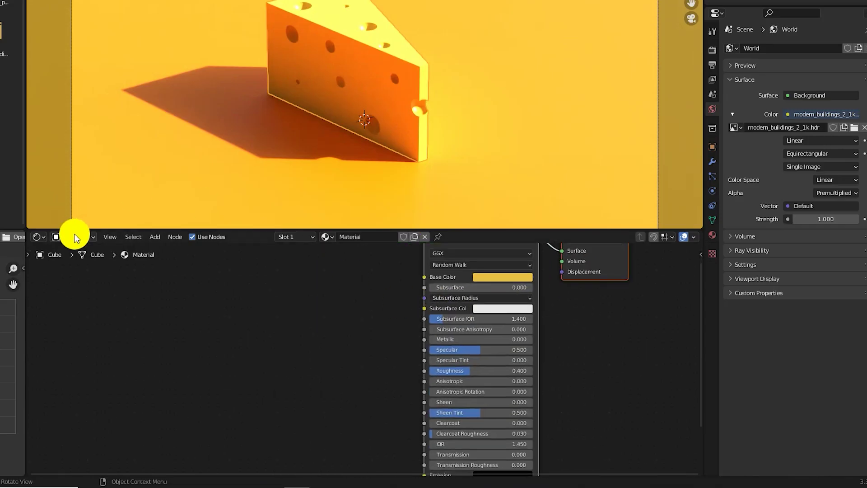
left_click(76, 238)
left_click(79, 259)
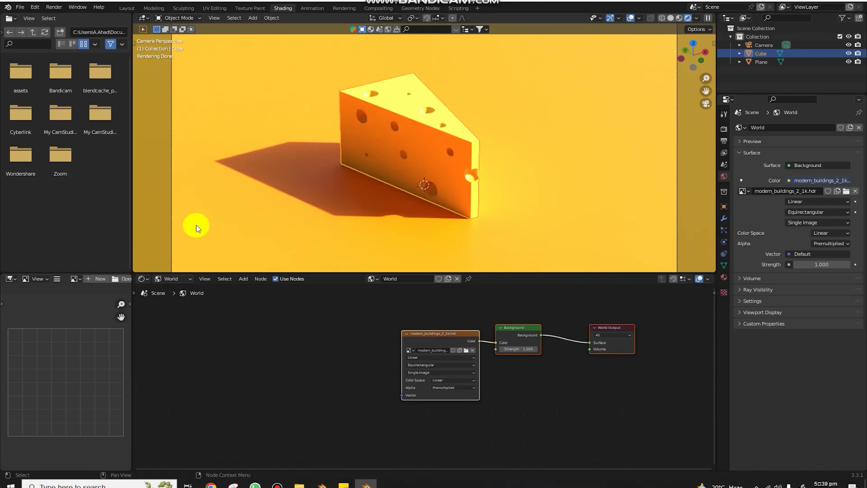
Add Texture Coordinate and Mapping nodes feeding the HDR image's vector input
key("KP_0")
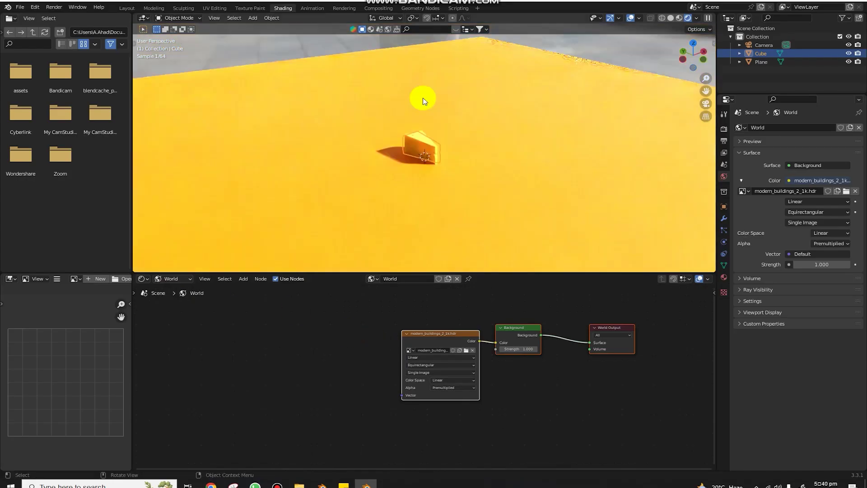
left_click(707, 104)
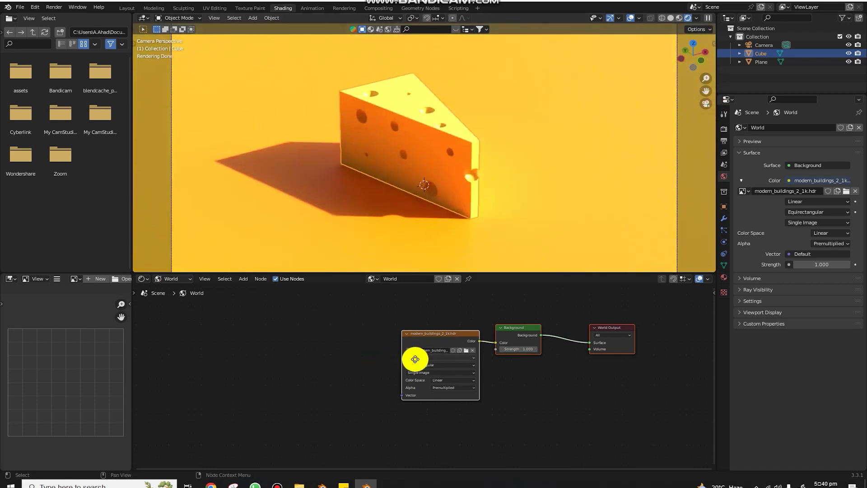
scroll(425, 350, "up", 2)
scroll(465, 355, "up", 2)
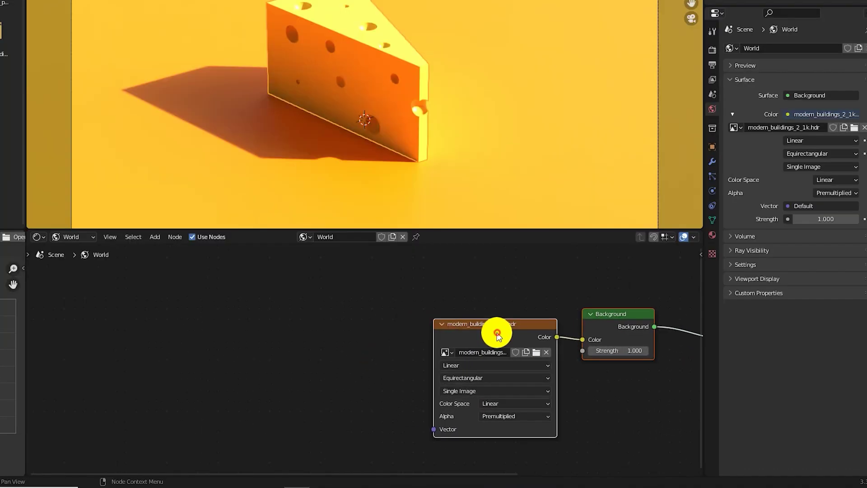
key("ctrl+t")
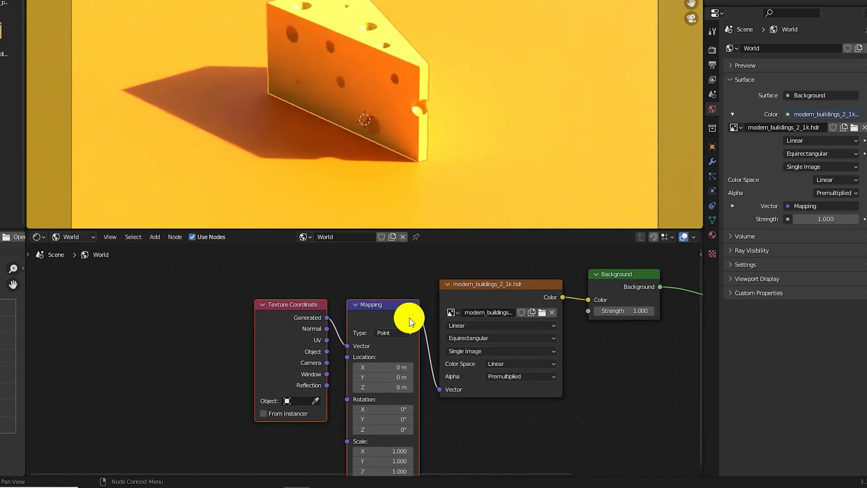
scroll(409, 356, "down", 4, "shift")
scroll(388, 307, "up", 1, "shift")
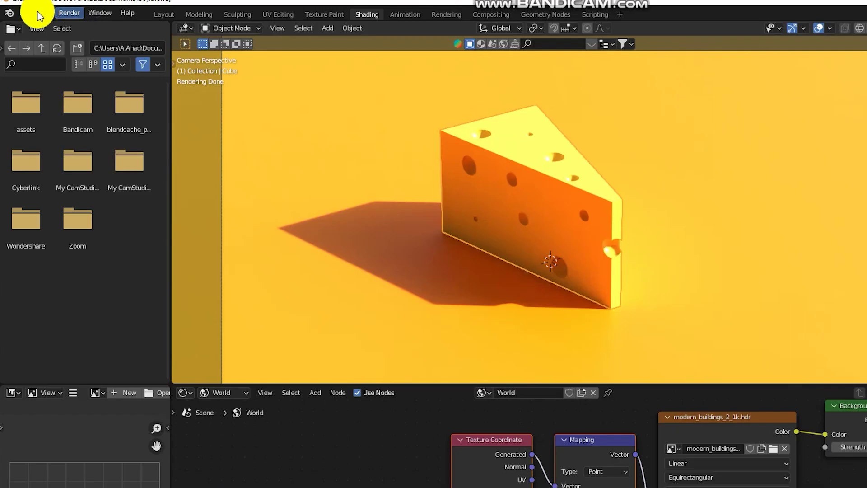
left_click(37, 11)
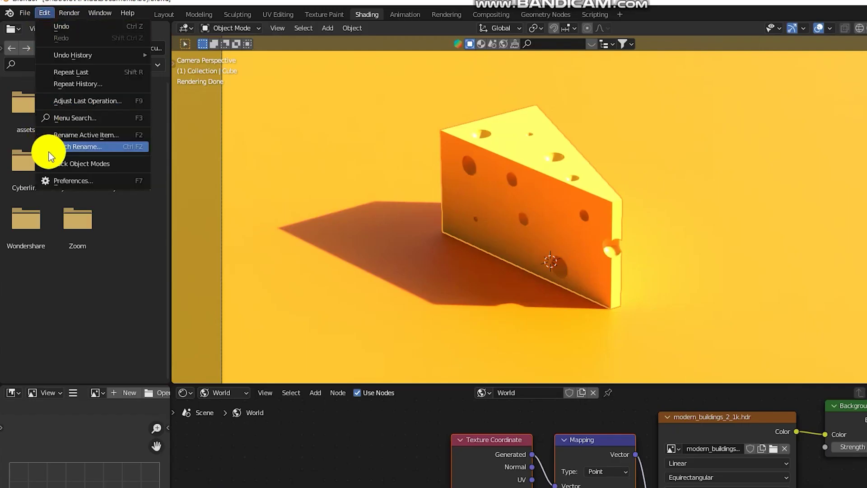
Enable the Node Wrangler add-on via a 'NODE' search in Preferences, then close Preferences
left_click(62, 182)
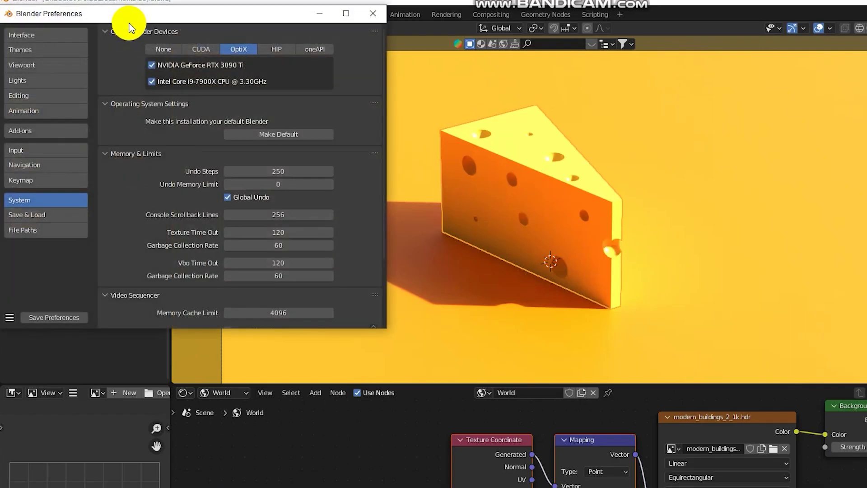
left_click(34, 131)
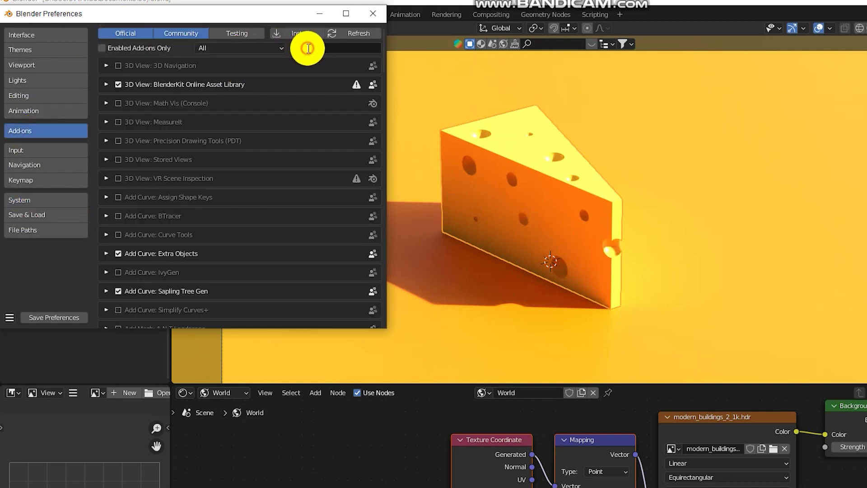
left_click(308, 49)
type("NODE")
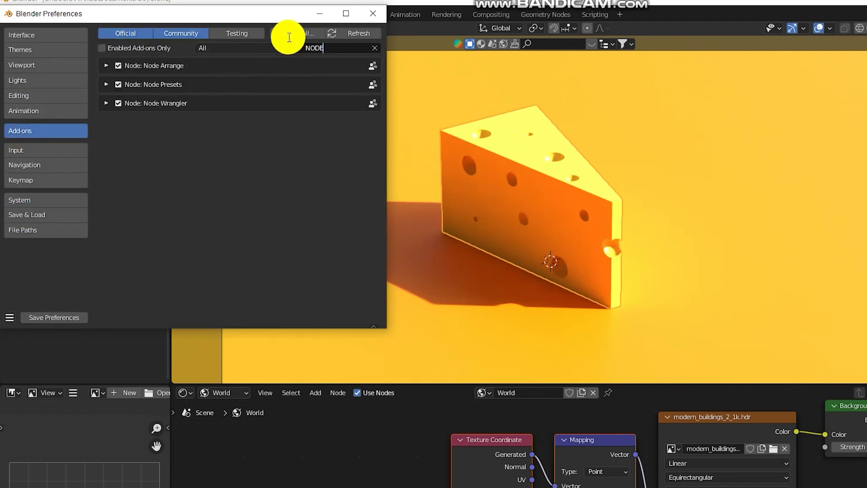
left_click(118, 104)
left_click(373, 13)
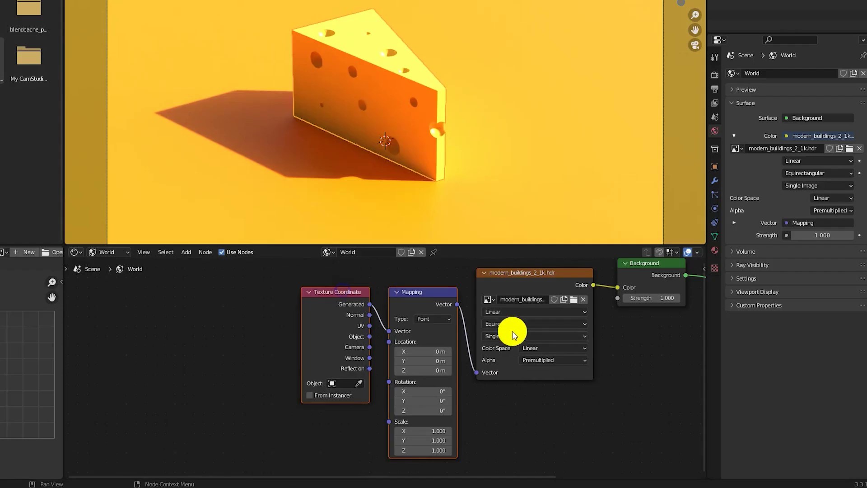
left_click(534, 282)
key("ctrl+t")
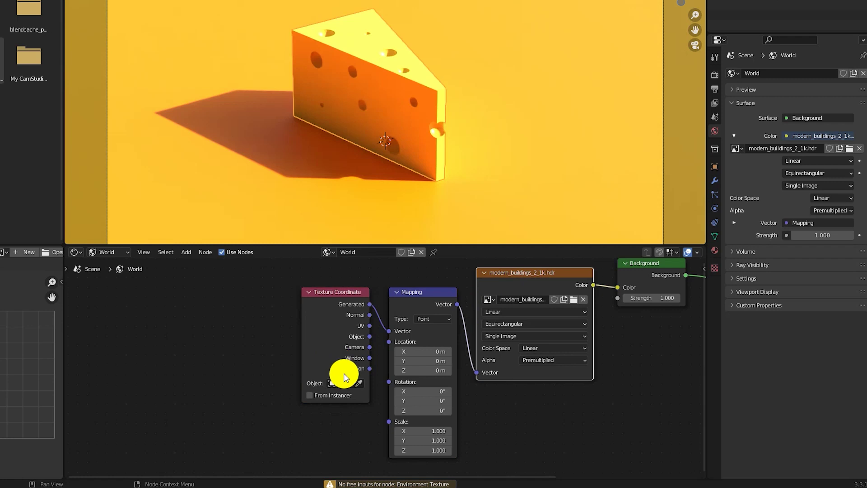
scroll(416, 343, "up", 2)
scroll(407, 382, "down", 1)
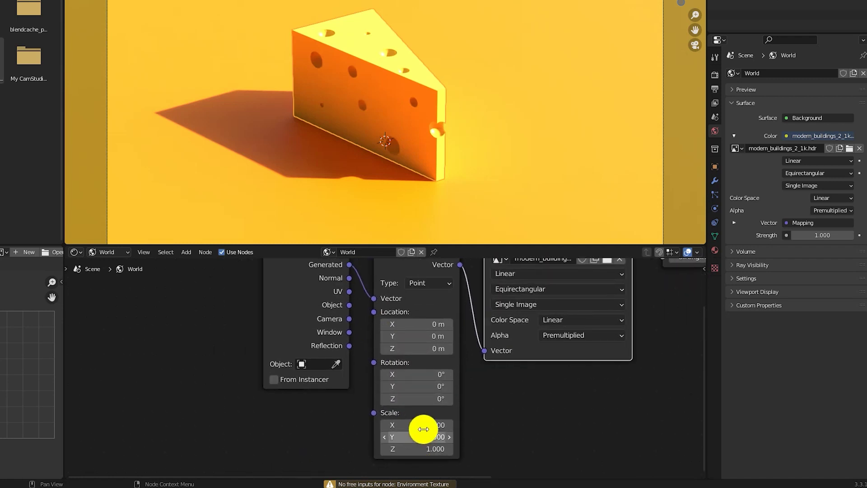
left_click_drag(432, 370, 432, 373)
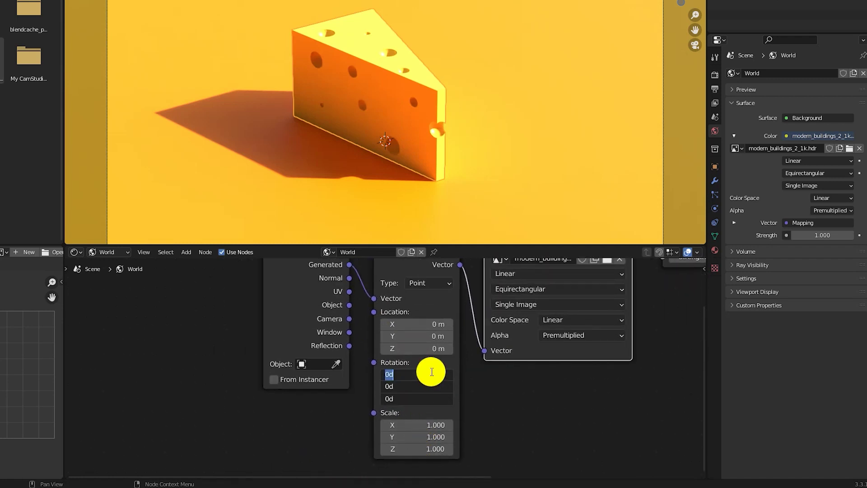
type("90")
key("Return")
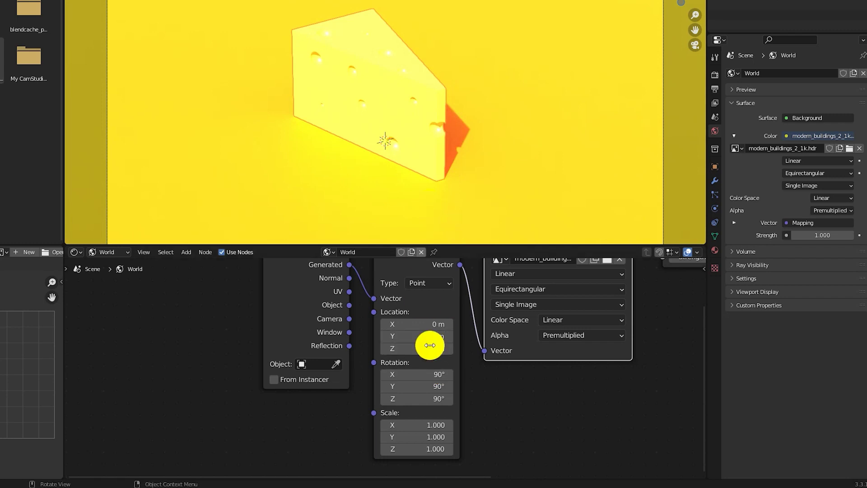
left_click_drag(440, 380, 430, 360)
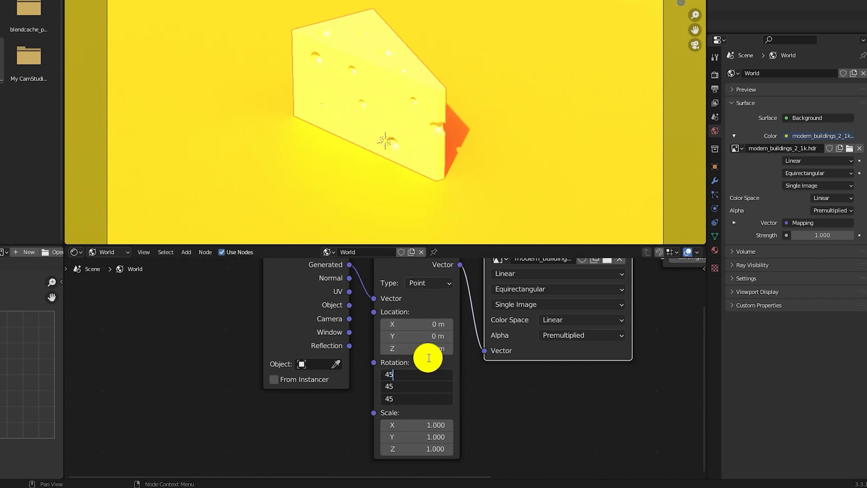
key("Return")
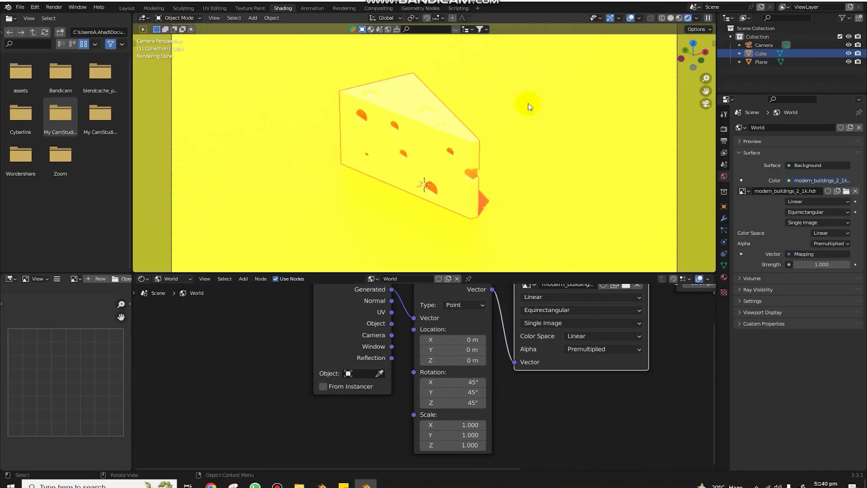
left_click_drag(451, 382, 448, 362)
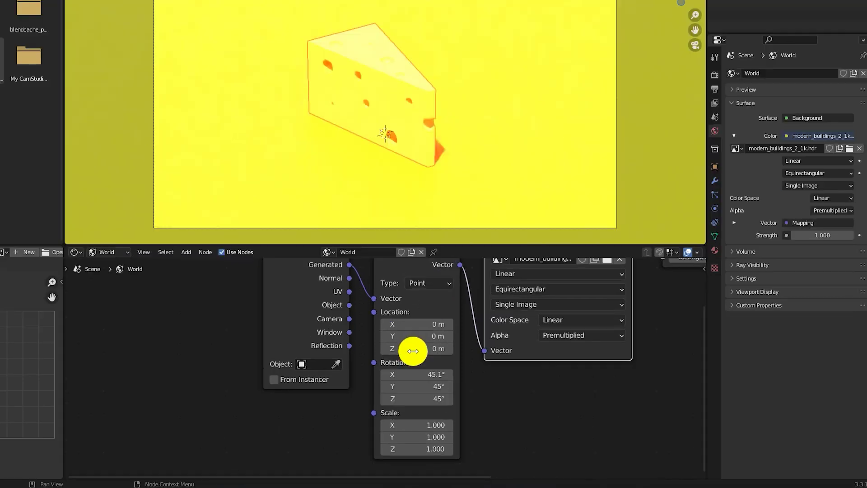
left_click_drag(433, 374, 434, 373)
type("0")
key("Return")
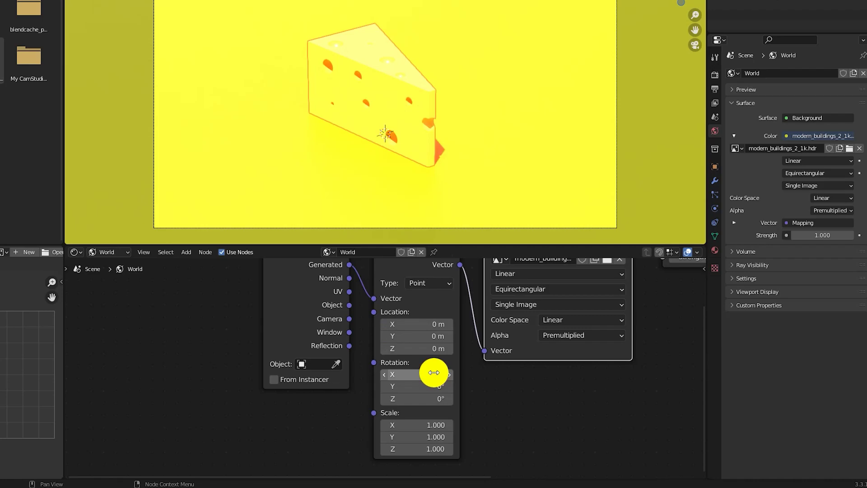
key("ctrl+s")
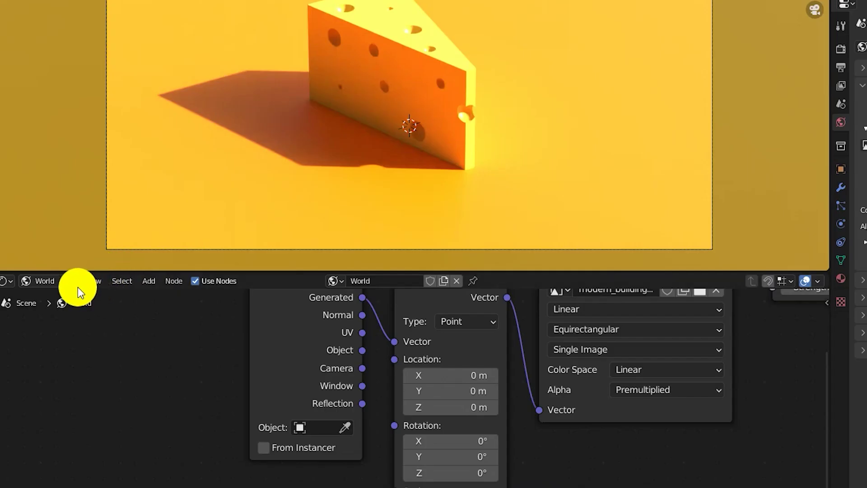
left_click(189, 279)
left_click(62, 309)
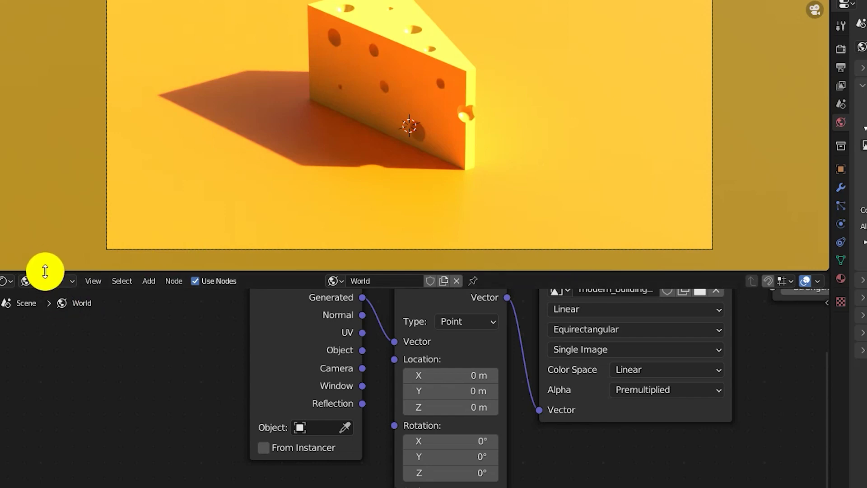
left_click(45, 278)
Shift the plane's base colour to a redder orange in the Shader editor and save
left_click(48, 294)
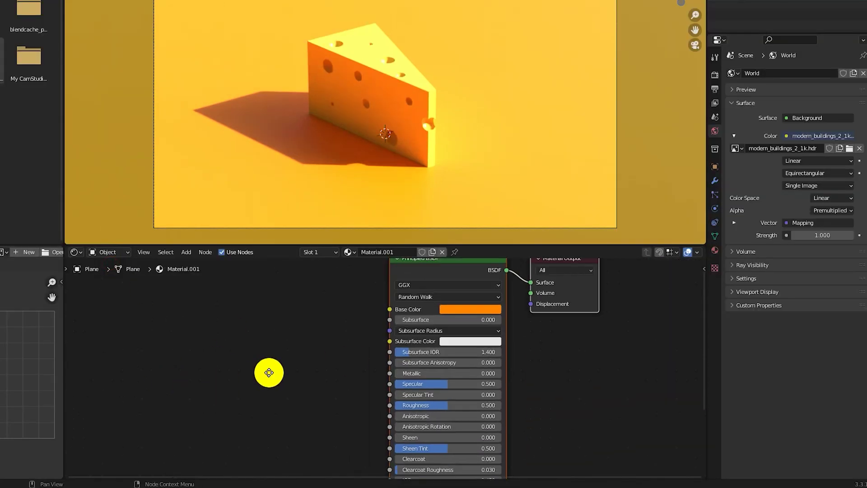
middle_click_drag(269, 372, 272, 422)
left_click(471, 358)
left_click_drag(469, 291, 465, 289)
type("0.02")
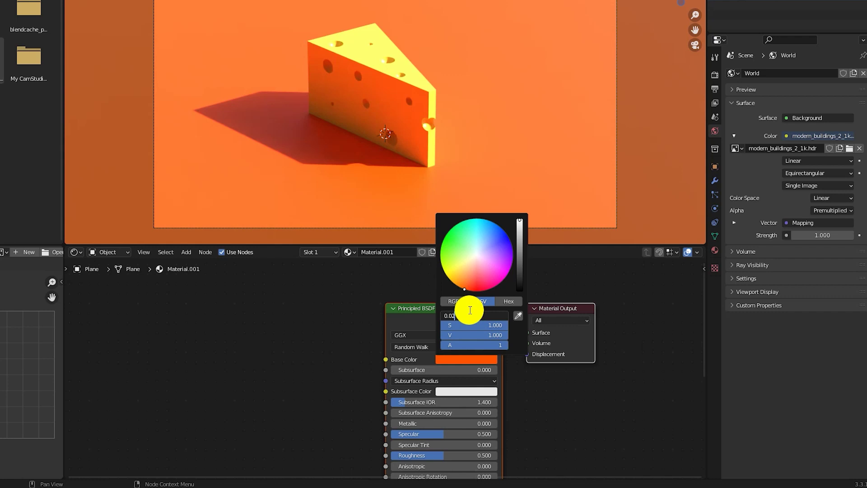
key("Return")
key("ctrl+s")
Make the cheese a bright yellow at full brightness with 0.950 saturation
left_click(341, 120)
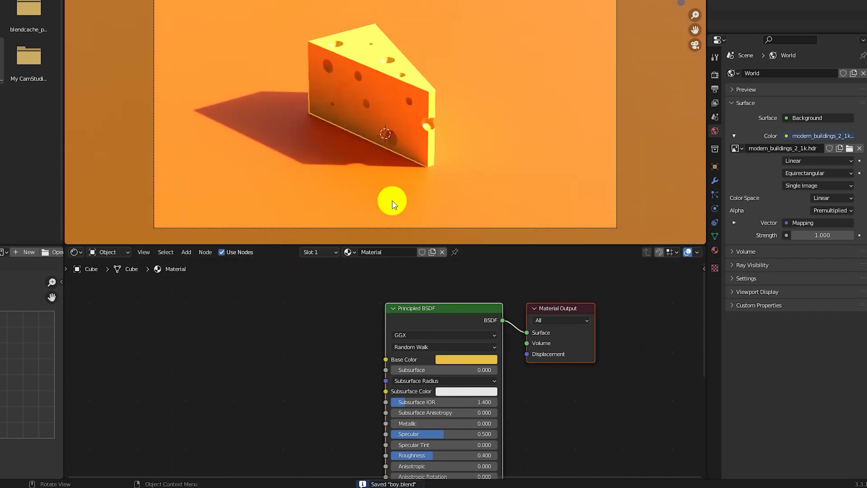
left_click(439, 358)
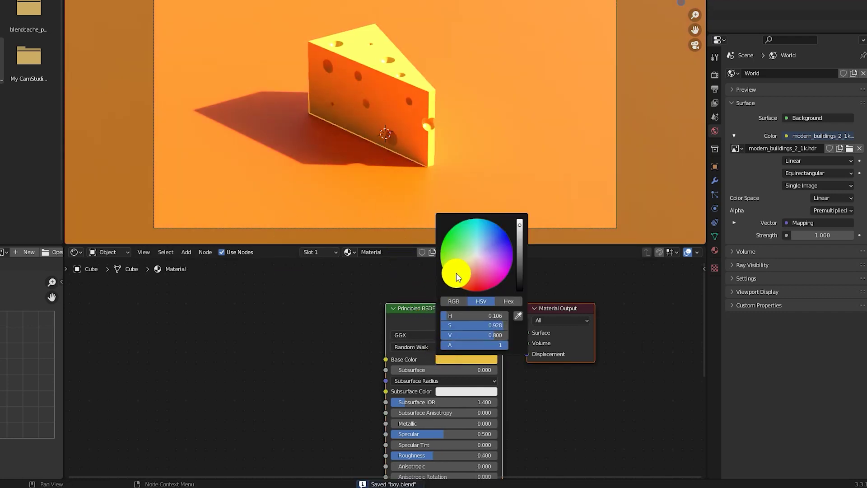
left_click_drag(459, 276, 448, 278)
left_click_drag(485, 335, 504, 335)
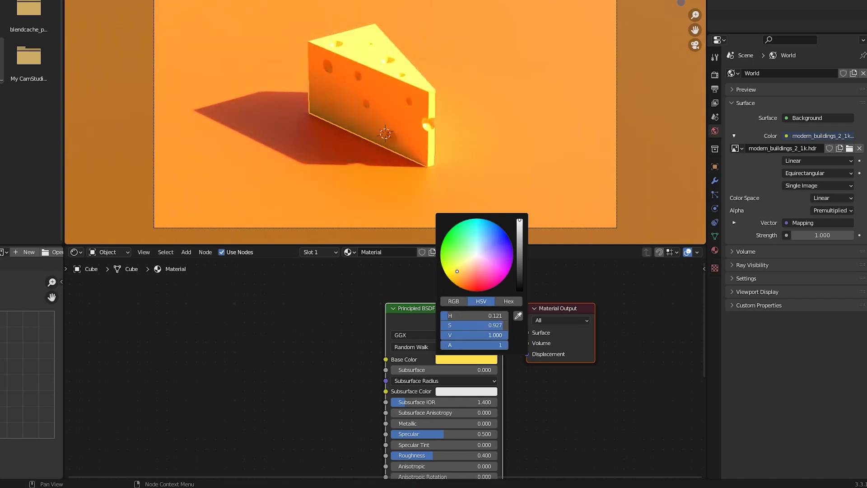
left_click(498, 326)
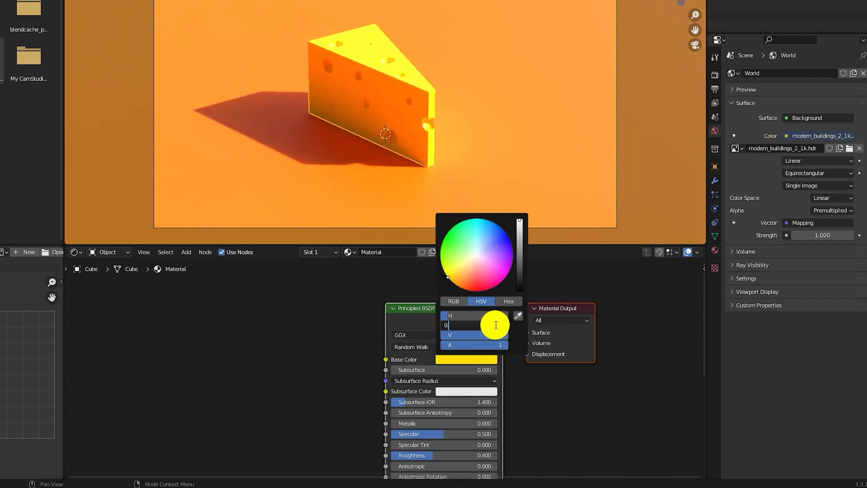
key("Return")
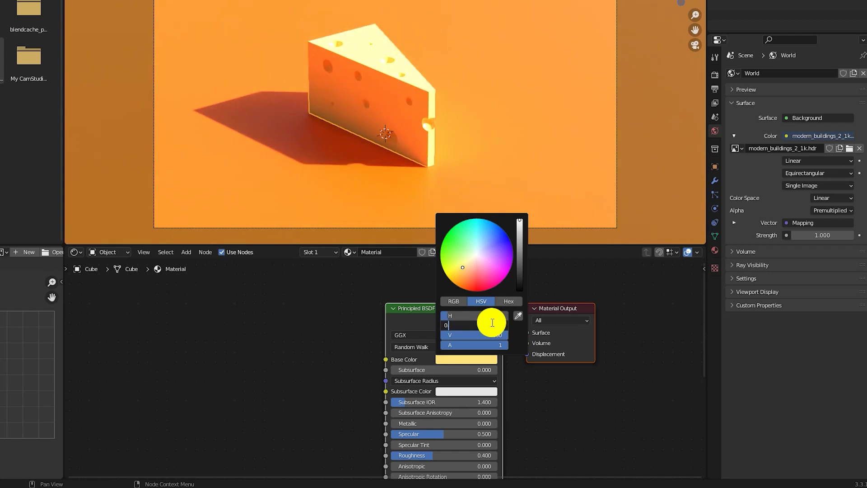
key("BackSpace")
type("1")
key("Return")
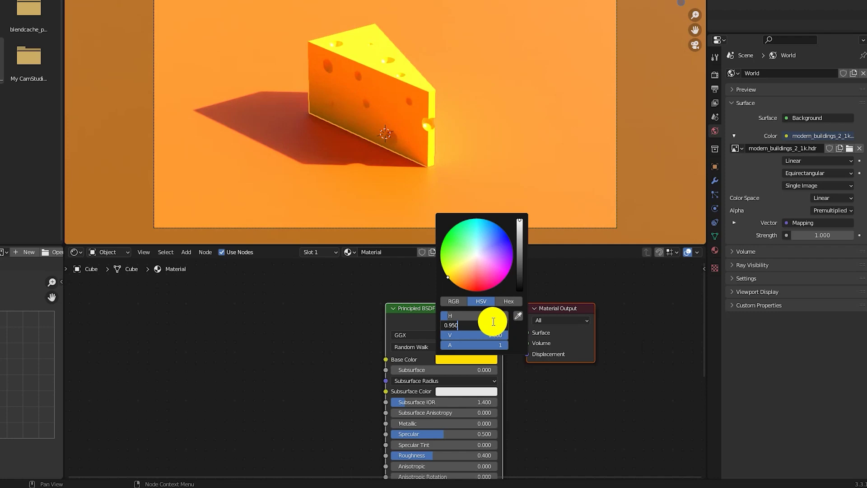
key("Return")
left_click(480, 318)
type("0.120")
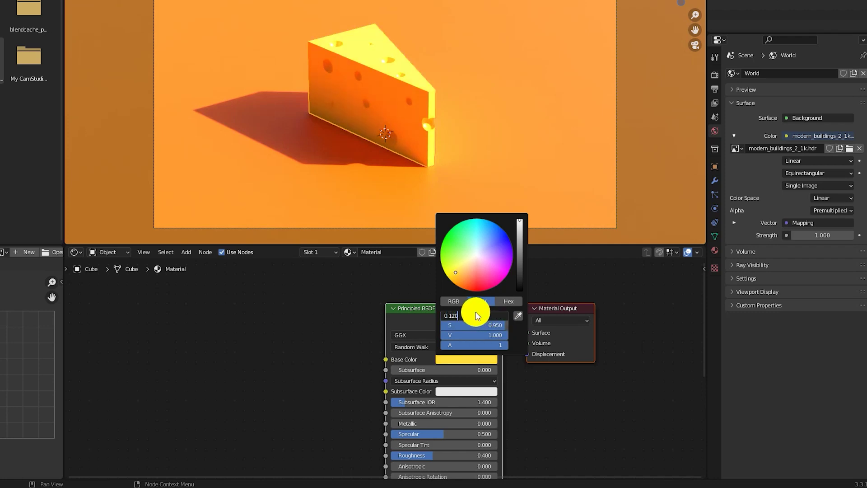
key("Return")
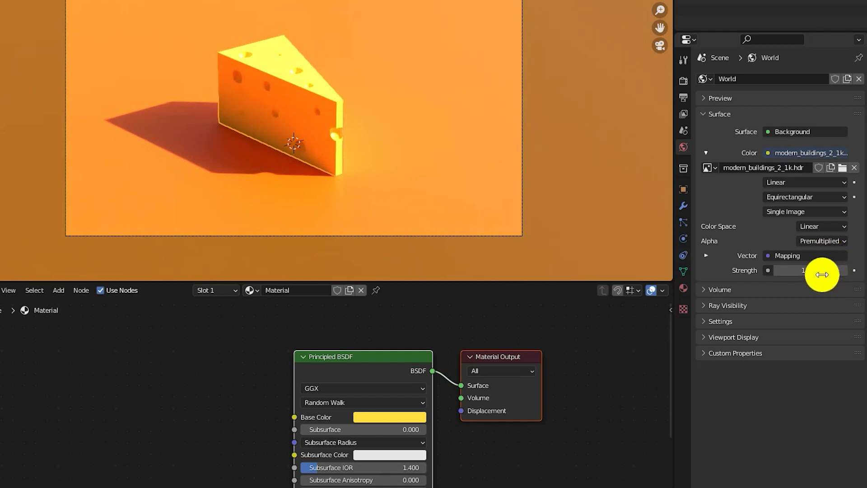
Set the World strength to 0.500 and retune the plane's hue to 0.040
double_click(836, 271)
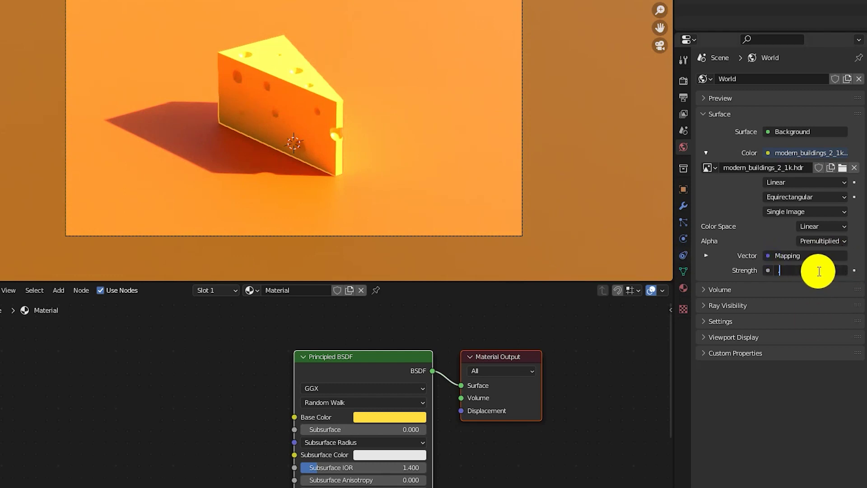
type(".5")
key("Return")
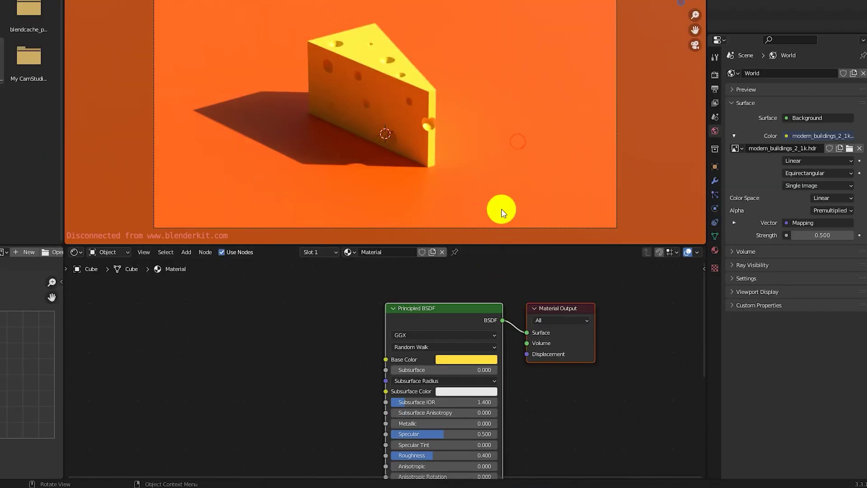
left_click(532, 111)
left_click(468, 359)
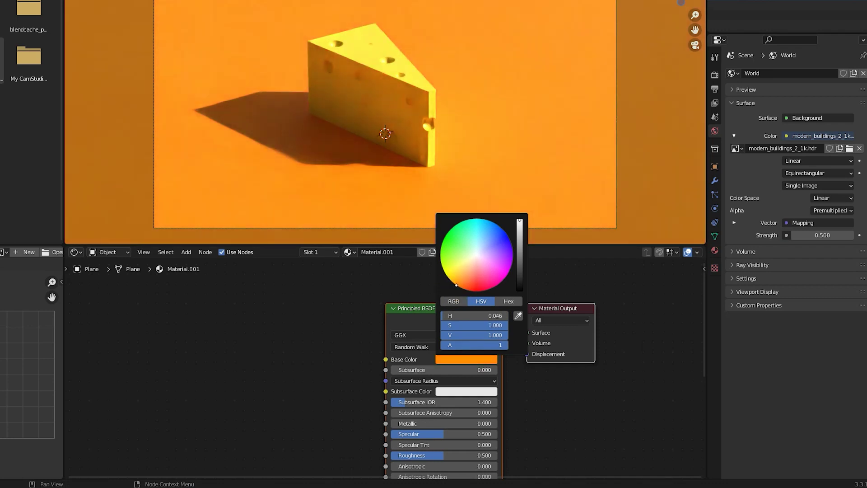
left_click(457, 285)
left_click(487, 317)
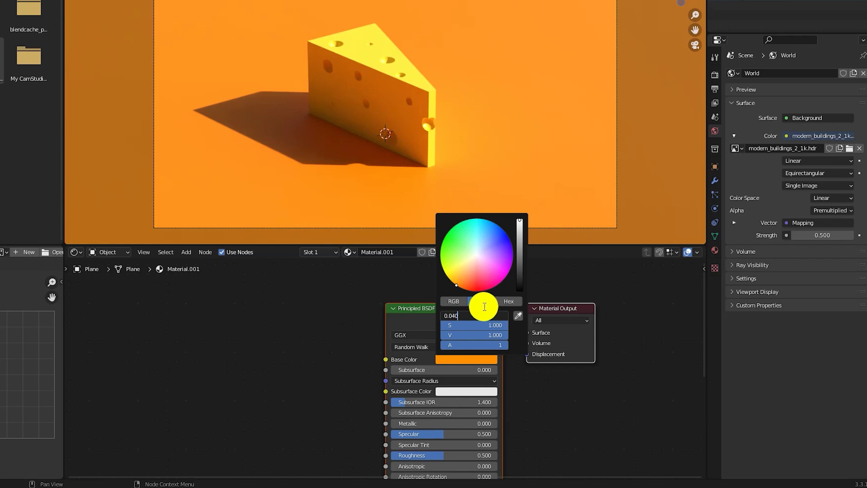
key("Return")
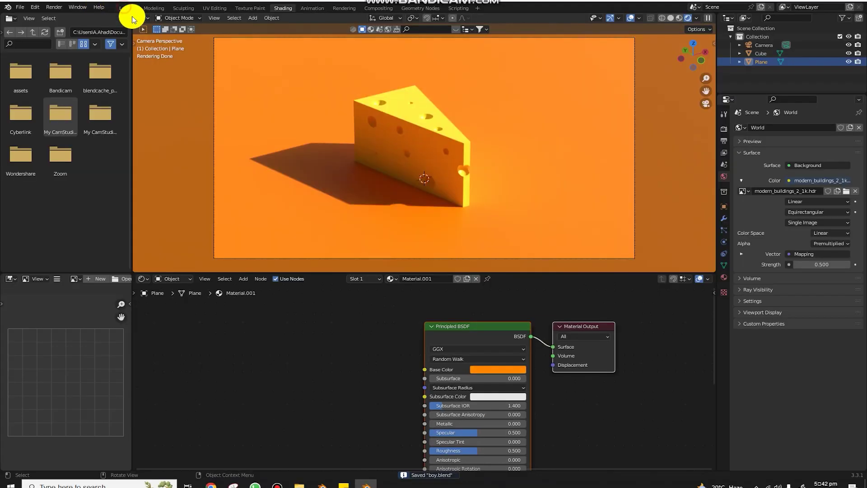
left_click(128, 8)
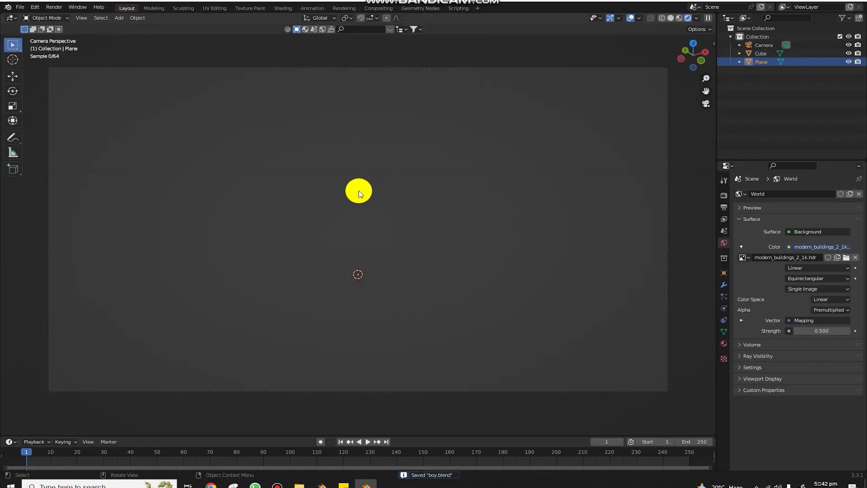
Add an area light and raise it along Z above the cheese
key("shift+a")
left_click(548, 221)
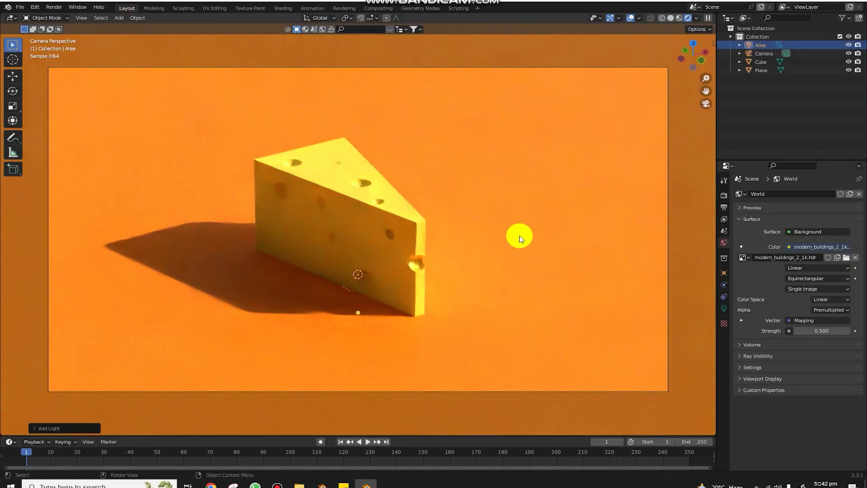
key("g")
key("z")
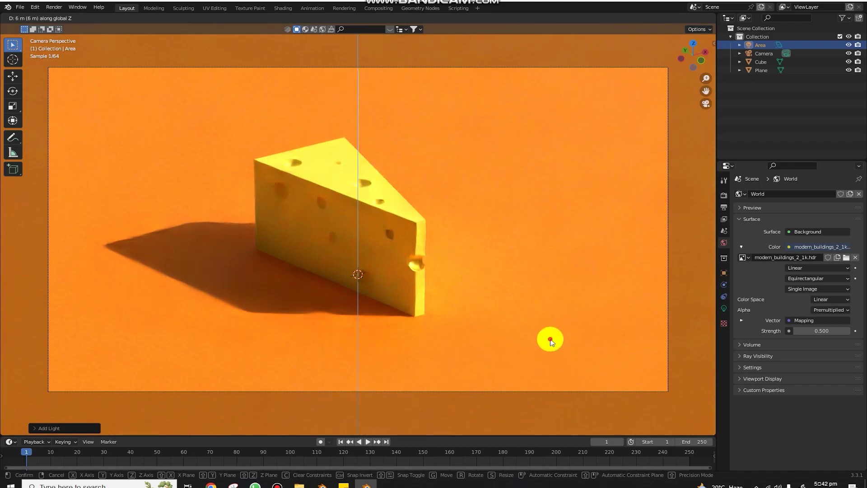
left_click(524, 272)
scroll(524, 272, "down", 4)
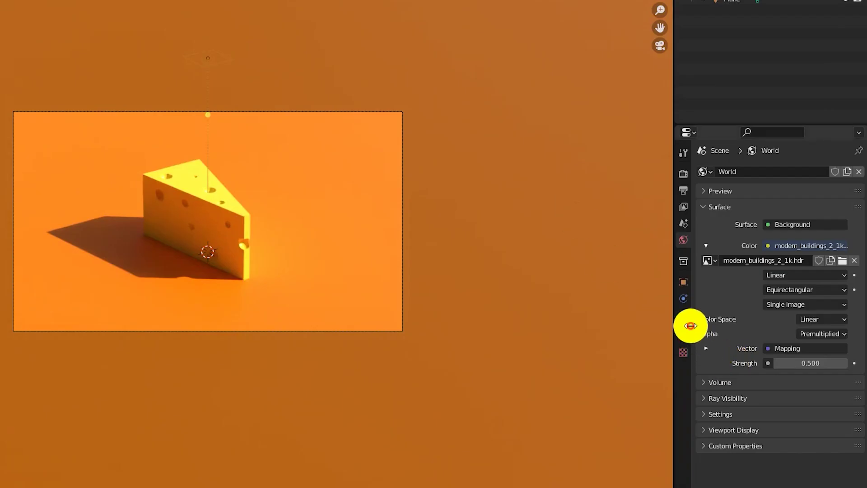
Convert the light to a Spot and lift it higher along Z
left_click(687, 329)
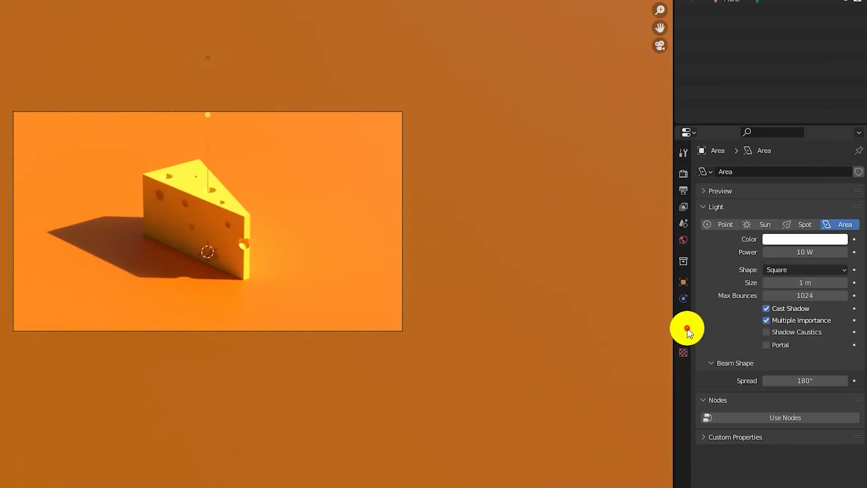
left_click(802, 221)
scroll(471, 257, "up", 2)
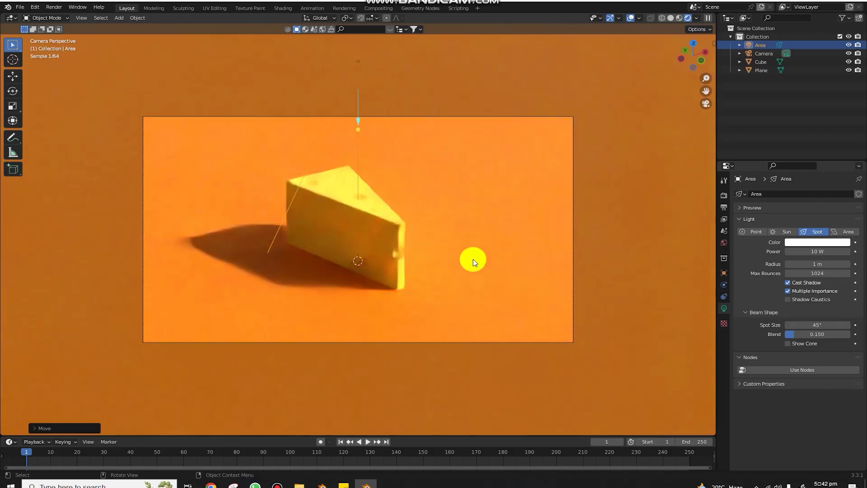
scroll(470, 258, "up", 2)
key("g")
key("z")
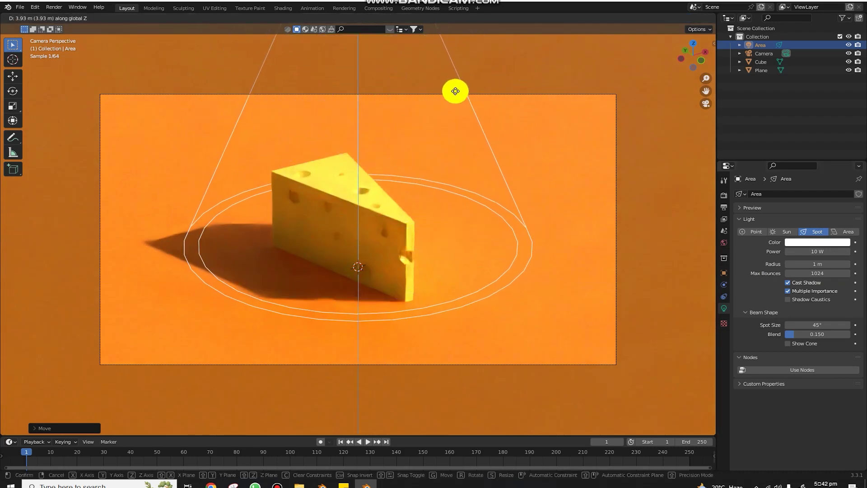
left_click(455, 126)
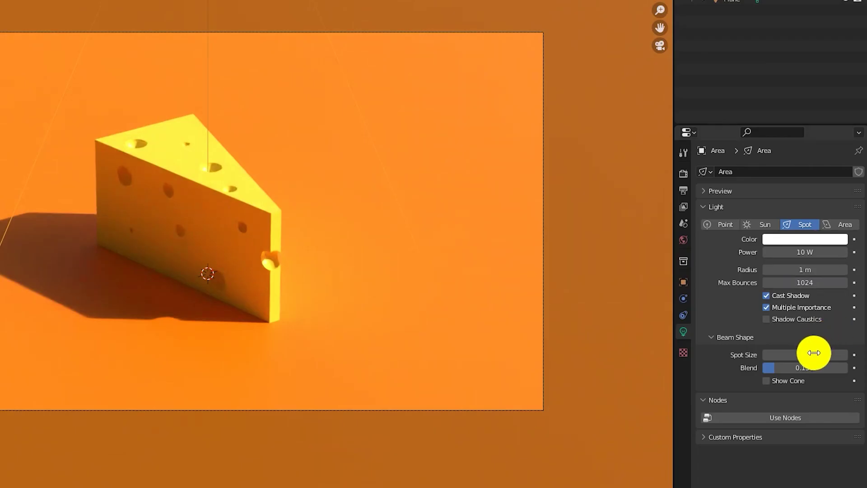
Narrow the spot beam to 20° and set its power to 10000 W
left_click_drag(823, 325, 813, 325)
left_click_drag(836, 355, 826, 361)
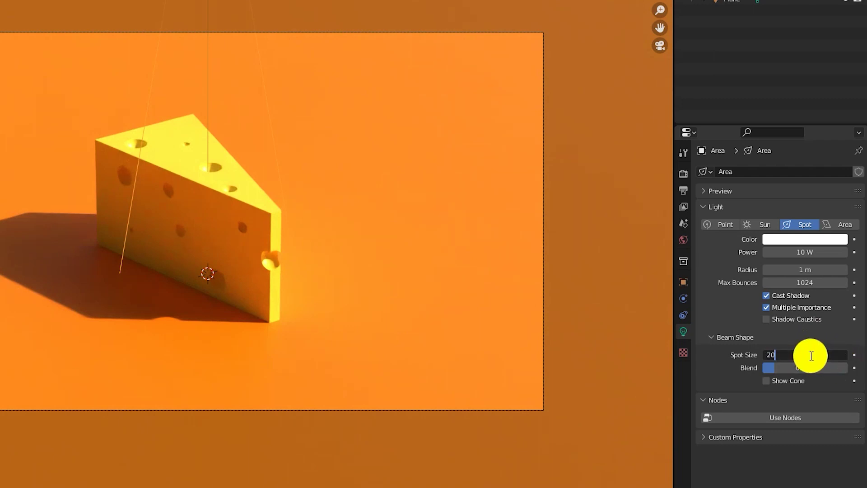
key("Return")
left_click_drag(800, 251, 813, 252)
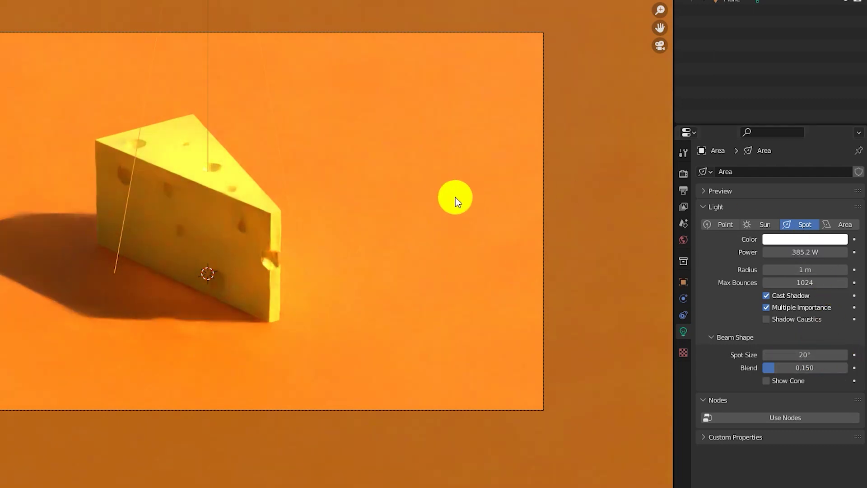
left_click(808, 252)
type("1000")
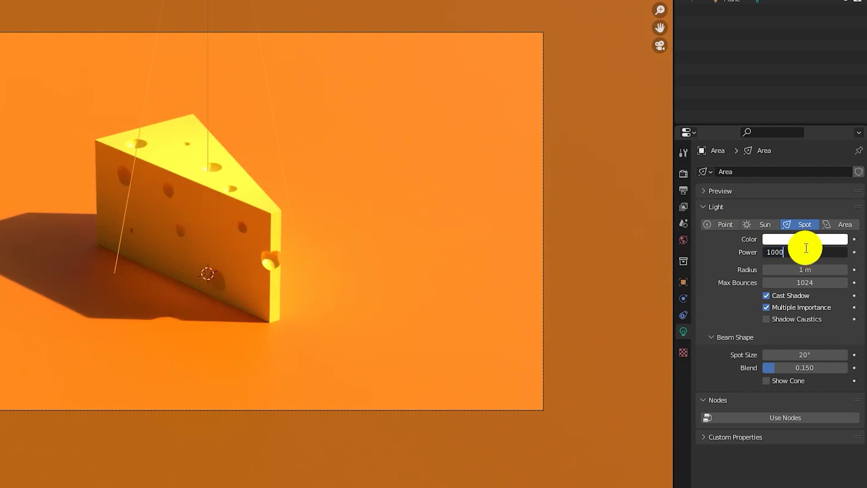
key("Return")
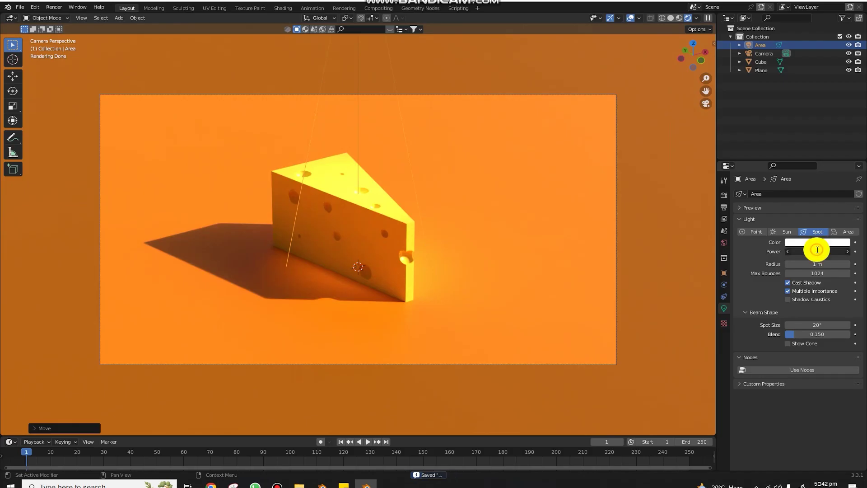
type("0000")
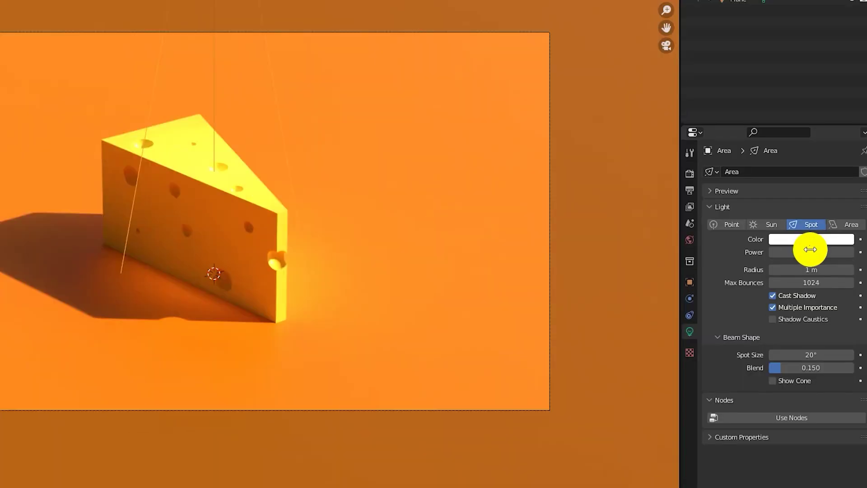
key("Return")
Widen the spot beam to about 35.1° and select the cheese wedge
key("g")
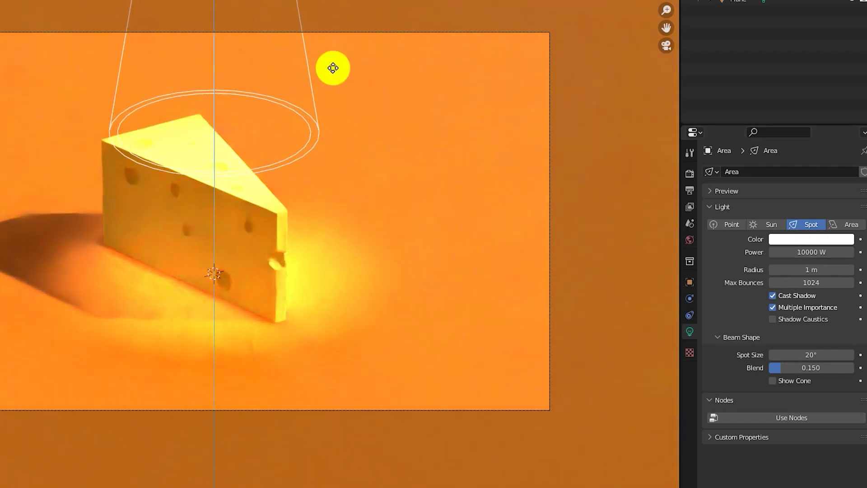
right_click(333, 17)
left_click_drag(802, 355, 825, 354)
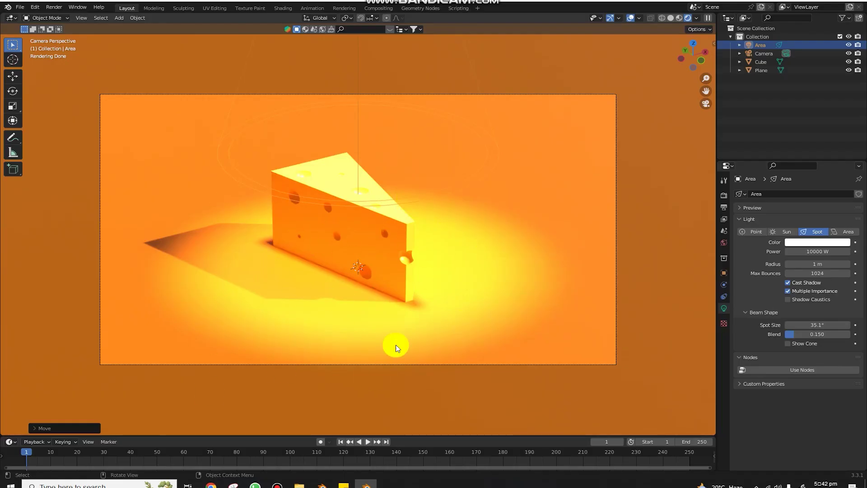
left_click(405, 221)
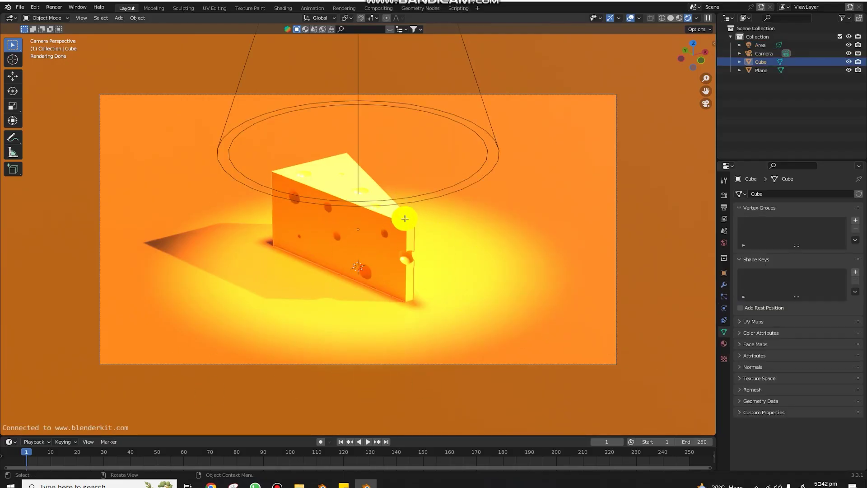
In Edit Mode, select the top of the cheese wedge from top view
key("Tab")
key("KP_Decimal")
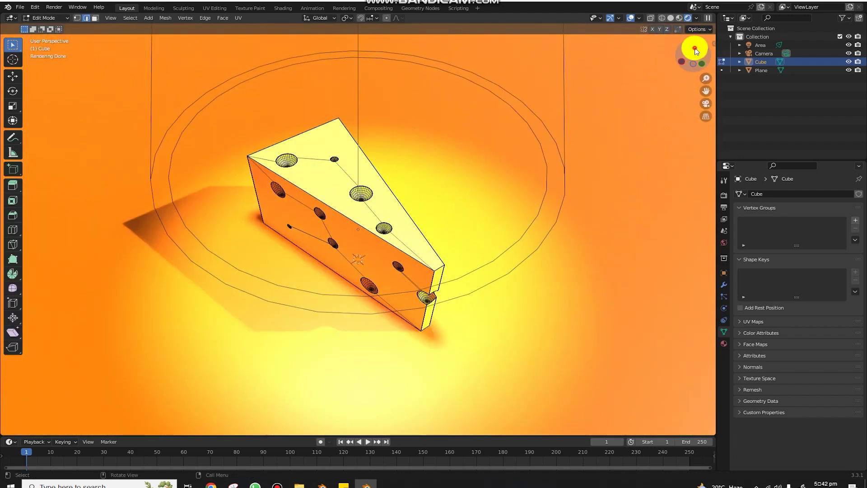
left_click(693, 49)
left_click_drag(180, 63, 563, 478)
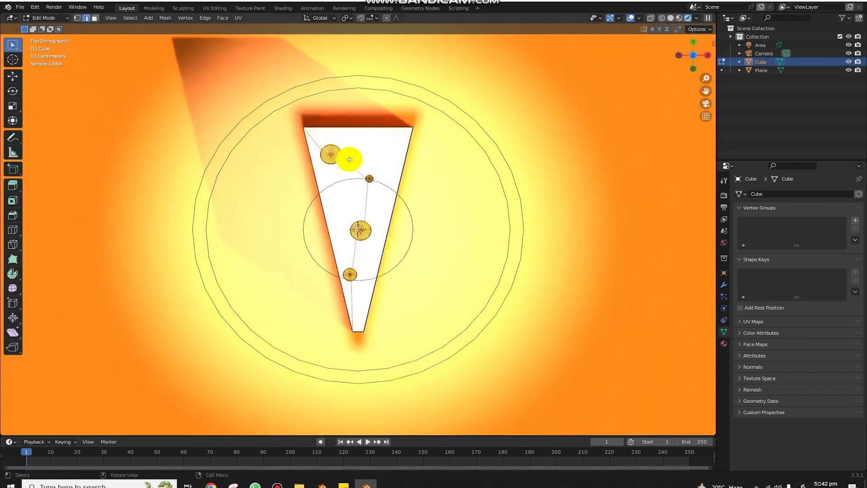
middle_click_drag(353, 155, 433, 202)
key("g")
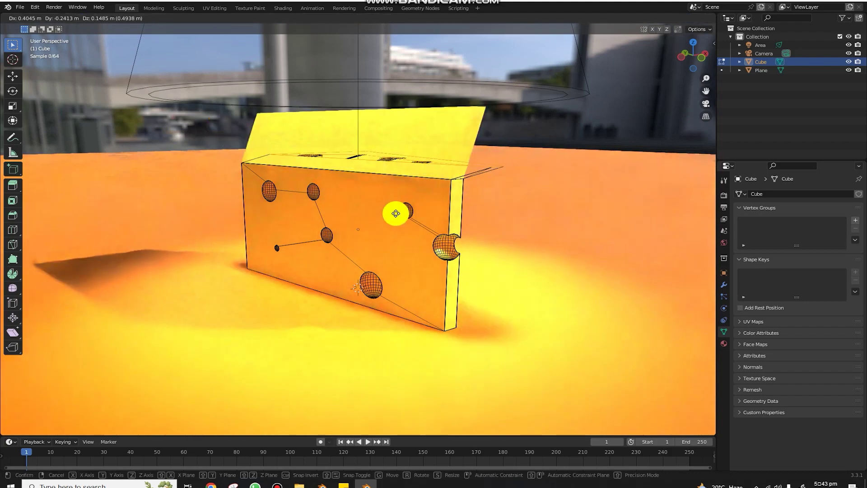
right_click(428, 100)
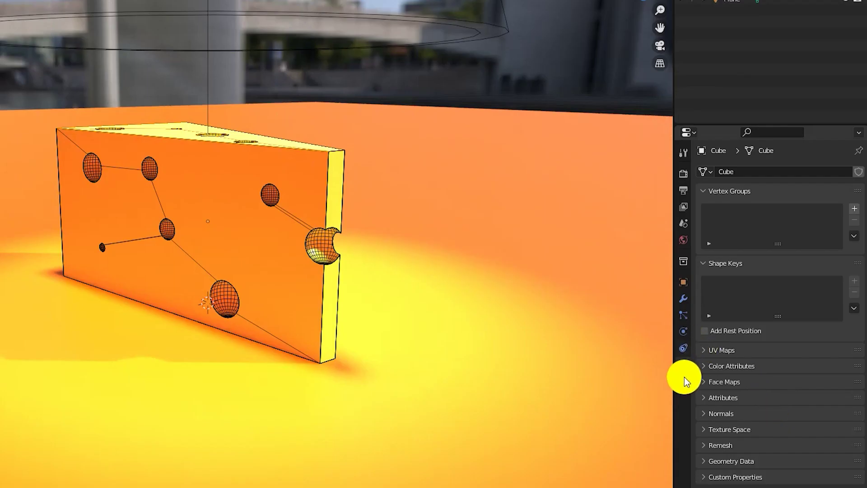
Try a duplicate material and another Base Color, then revert to yellow
left_click(724, 344)
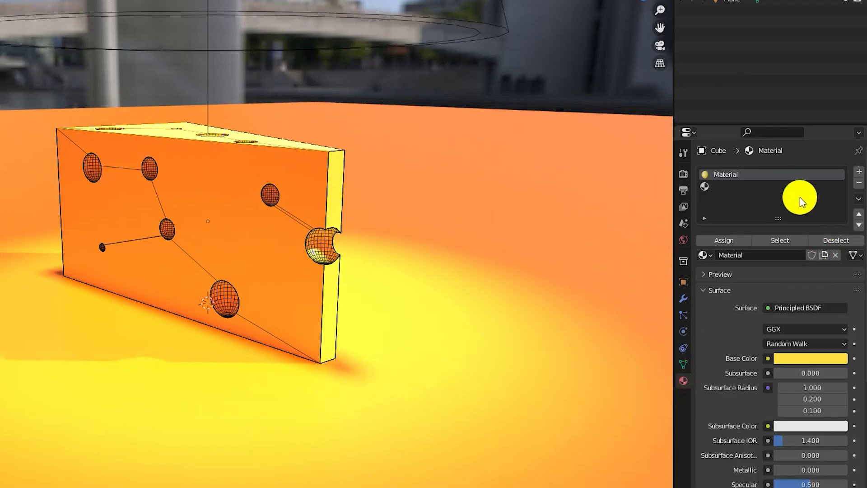
left_click(823, 255)
key("ctrl+z")
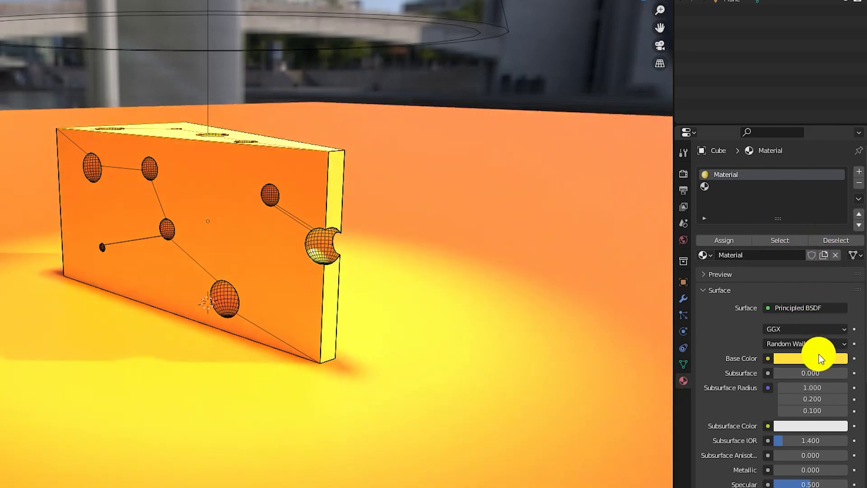
left_click(811, 358)
left_click(798, 271)
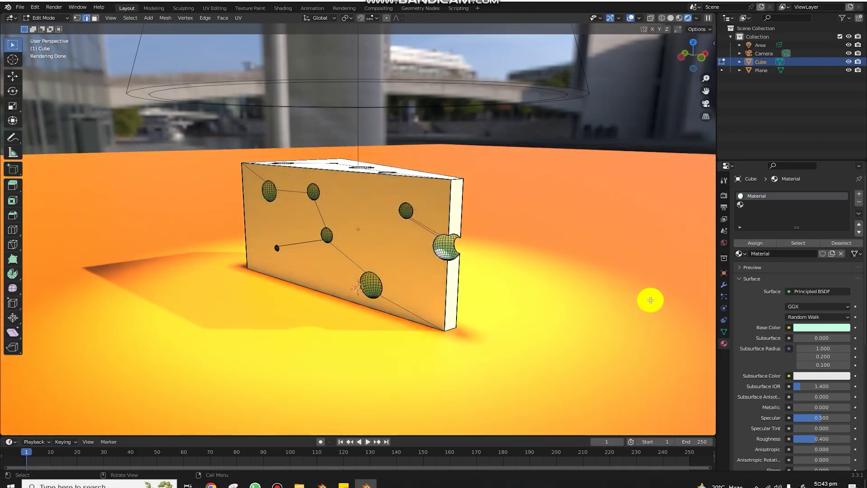
key("ctrl+z")
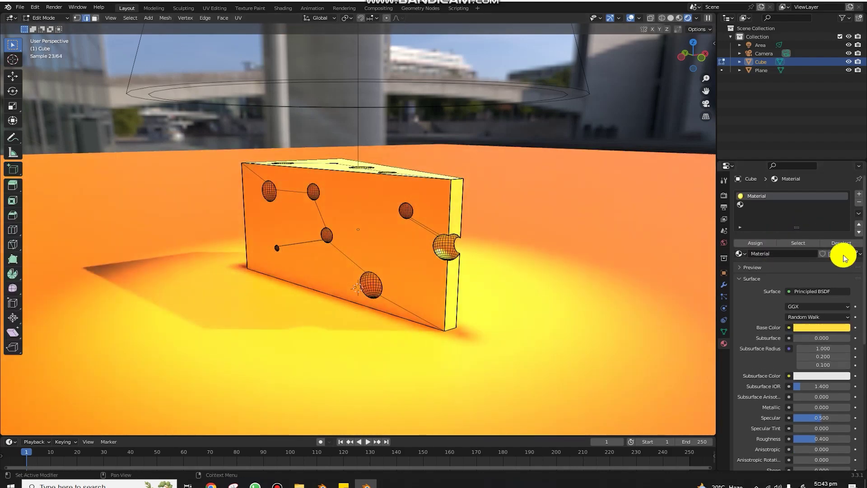
Box-select part of the wedge from top view and move it
key("KP_7")
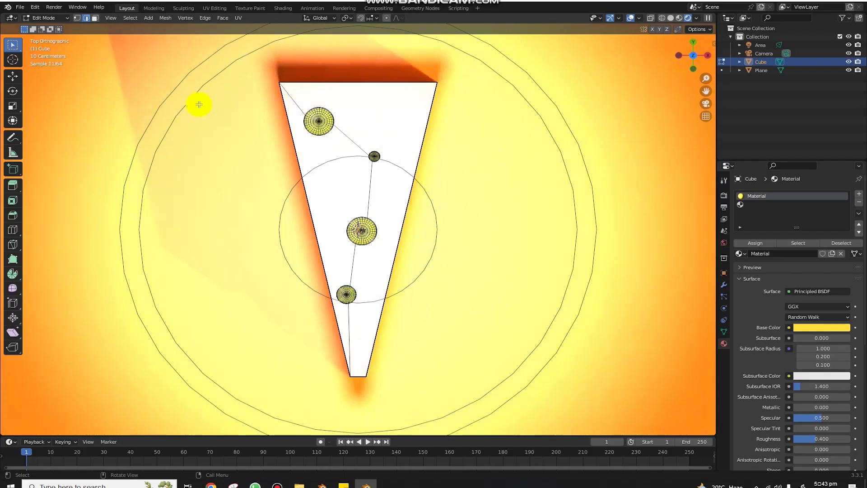
key("b")
left_click_drag(206, 62, 460, 434)
middle_click_drag(411, 151, 438, 198)
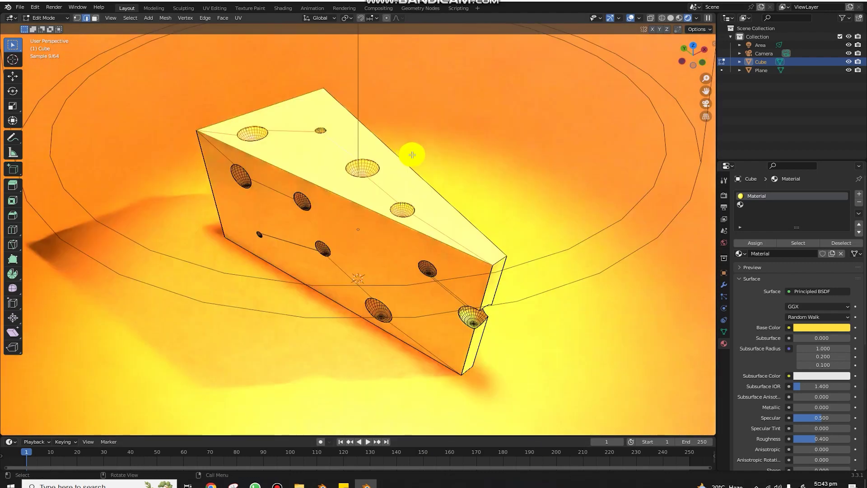
key("g")
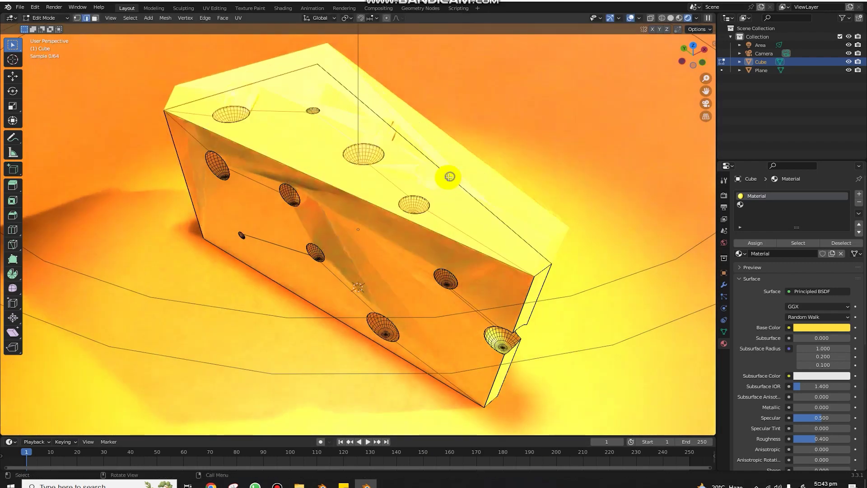
left_click(447, 177)
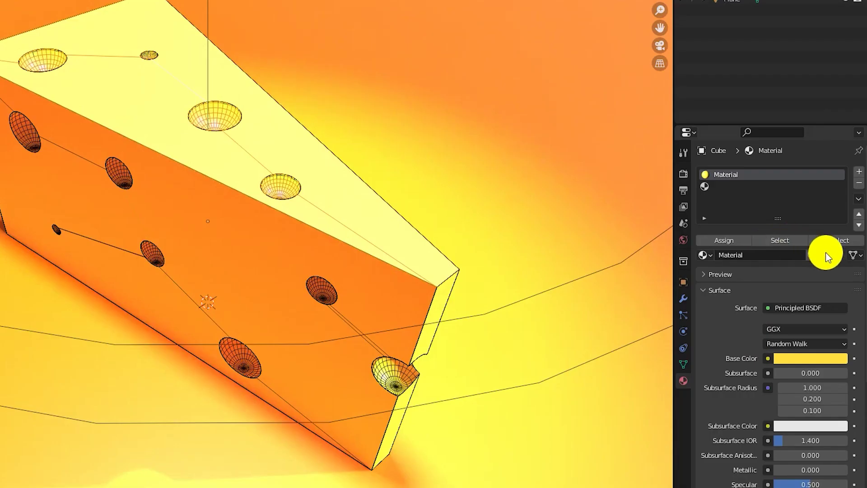
Test a red Base Color on a material copy, then undo back to yellow
left_click(825, 255)
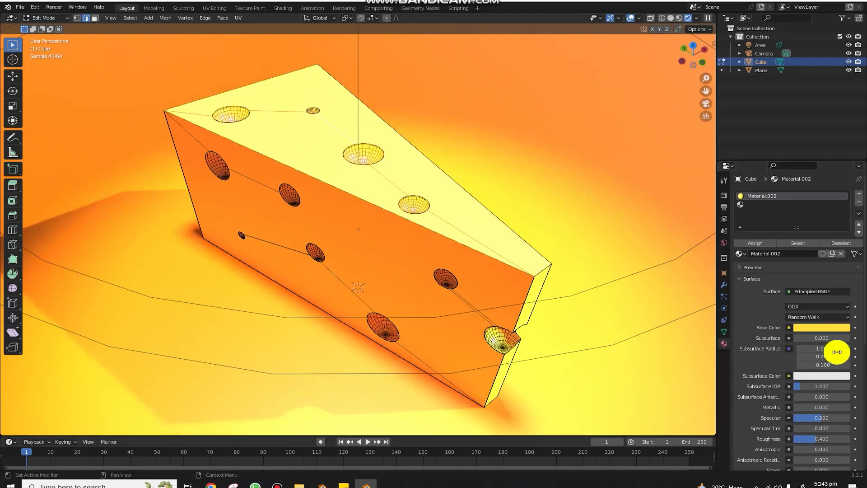
left_click(836, 334)
left_click(819, 271)
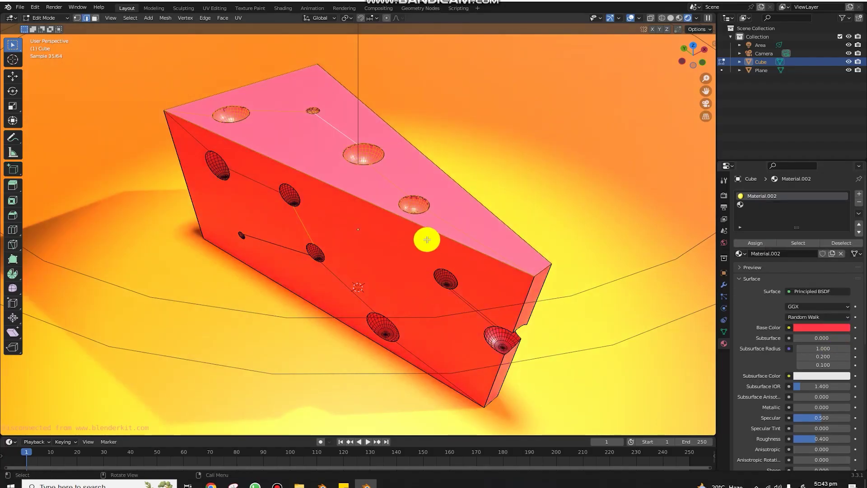
key("ctrl+z")
key("ctrl+z")
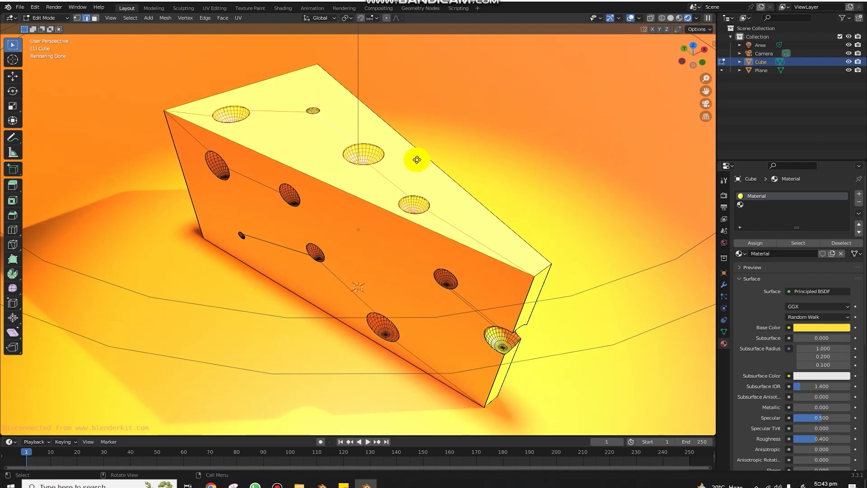
key("r")
key("Escape")
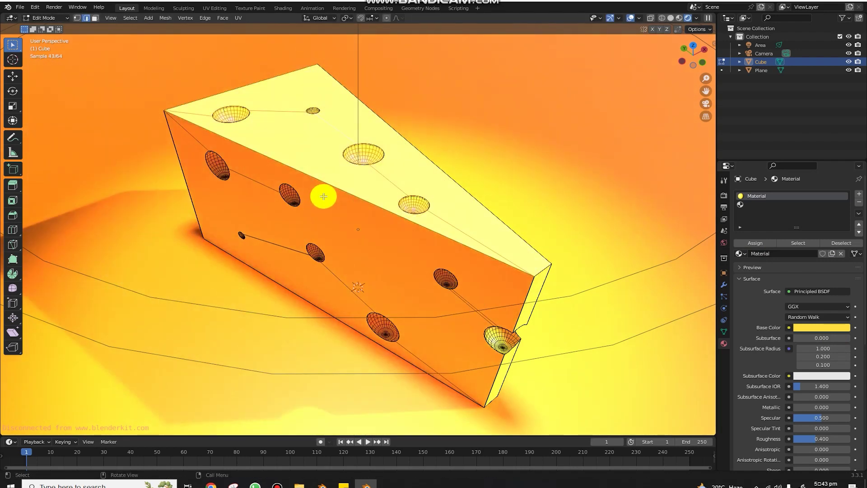
Separate the selection into its own object and switch to solid shading
key("p")
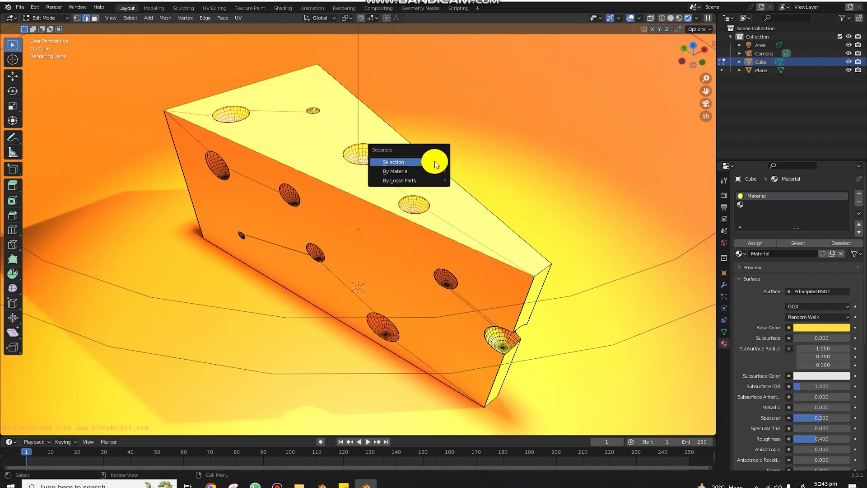
left_click(433, 168)
key("Tab")
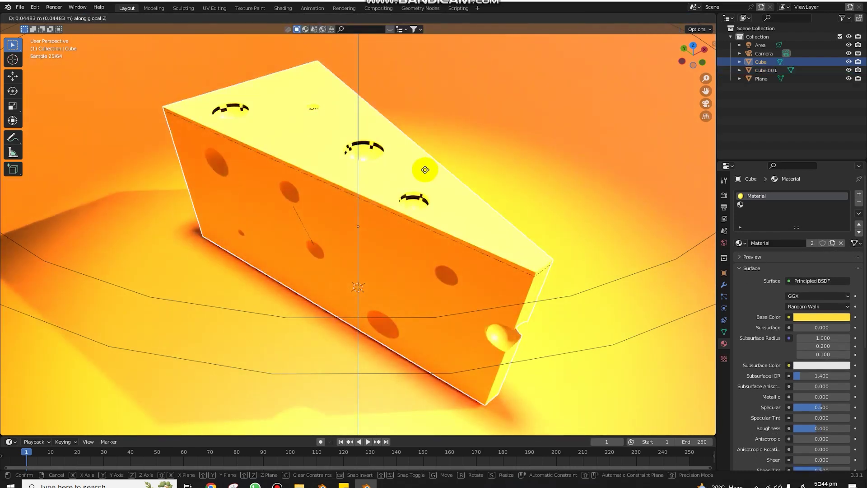
right_click(426, 167)
left_click(422, 147)
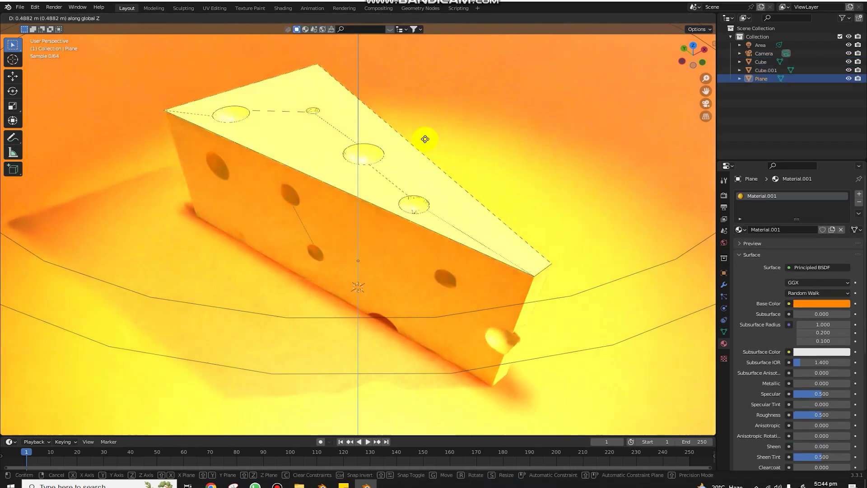
left_click(670, 18)
scroll(378, 188, "up", 5)
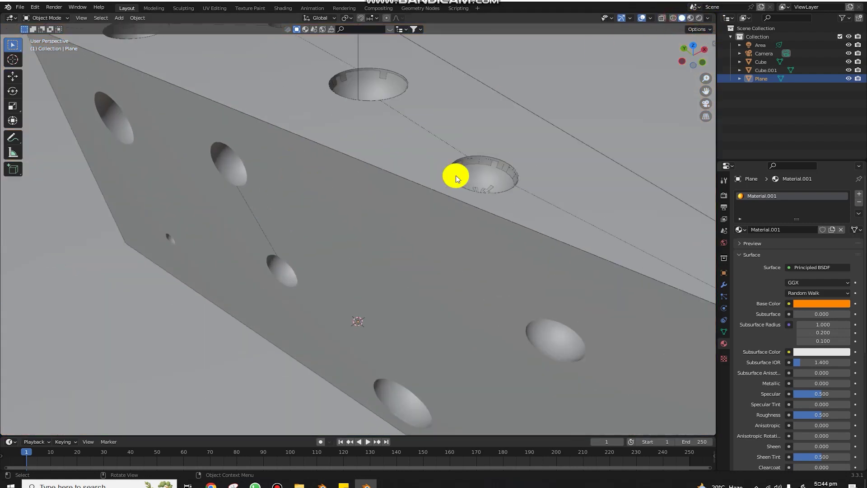
Select the cheese wedge and move it aside along X
left_click(506, 143)
left_click(496, 188)
left_click(513, 201)
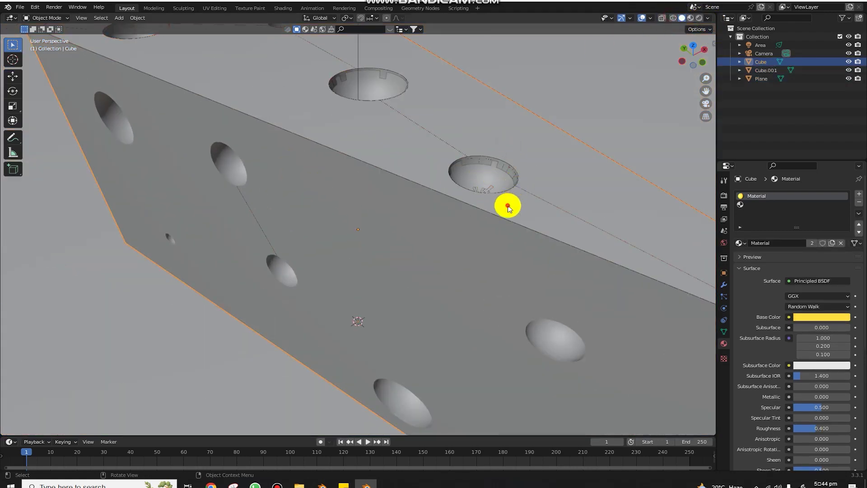
left_click(503, 212)
left_click(461, 169)
scroll(470, 174, "down", 6)
key("g")
key("x")
left_click(265, 214)
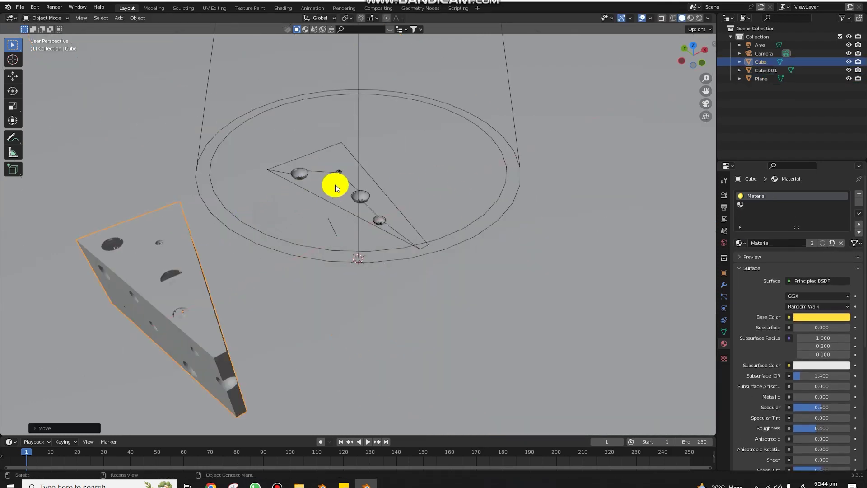
Select the hole cutter object and shift it vertically along Z
left_click(330, 186)
scroll(347, 195, "up", 3)
middle_click_drag(326, 164, 437, 188)
left_click(438, 189)
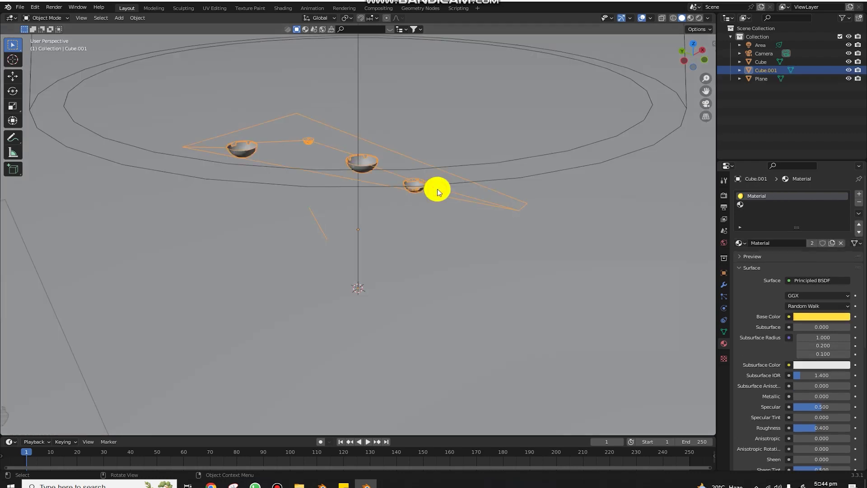
key("g")
key("z")
left_click(438, 189)
Move the hole cutters along Z again, viewing from a higher angle
key("g")
key("z")
left_click(438, 189)
middle_click_drag(438, 188, 520, 233)
scroll(500, 264, "down", 2)
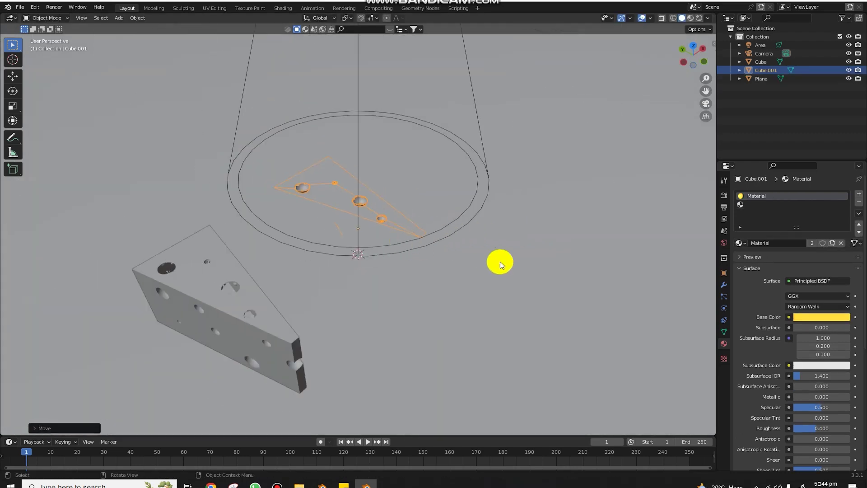
scroll(365, 256, "up", 3)
Restore the cheese position and join the hole cutters into it with Ctrl+J
key("ctrl+z")
scroll(364, 251, "up", 2)
scroll(379, 244, "up", 3)
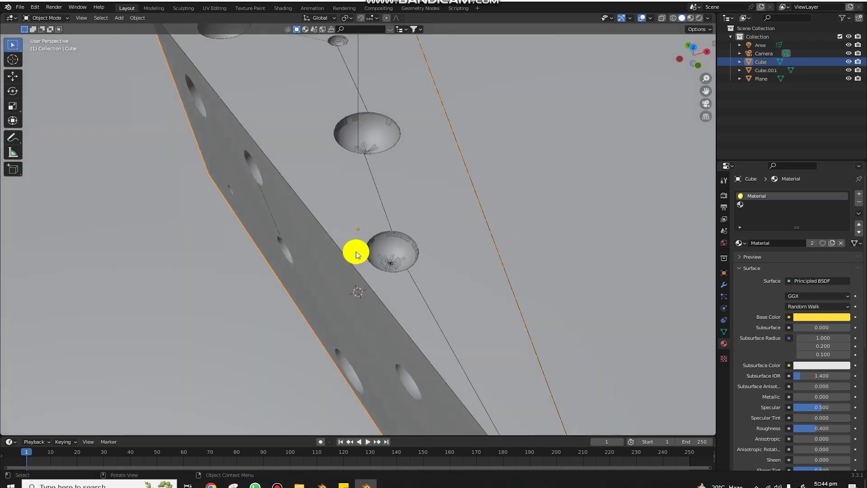
left_click(428, 276, "shift")
left_click(411, 281, "shift")
key("ctrl+z")
key("ctrl+z")
key("ctrl+j")
Check the joined cheese mesh in Edit Mode, then return to Object Mode
key("Tab")
key("Tab")
key("Tab")
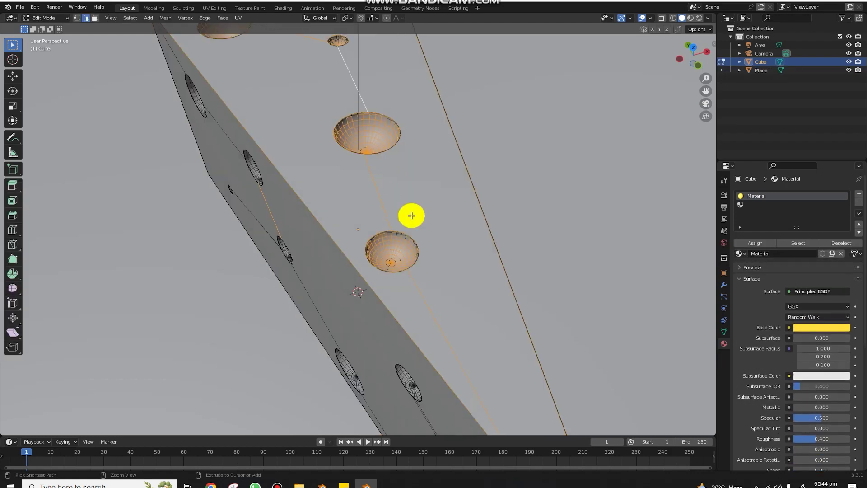
key("ctrl+z")
key("ctrl+shift+z")
key("ctrl+z")
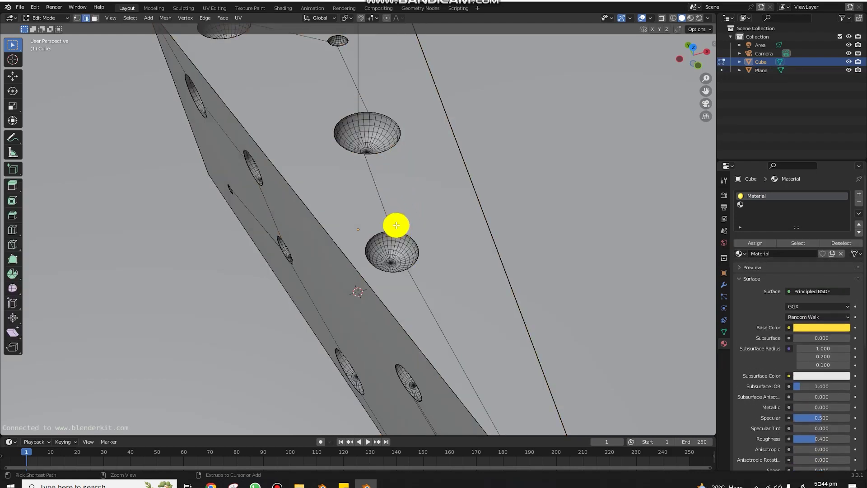
key("Tab")
Reselect the cheese, toggle Edit Mode, and view the scene through the camera
left_click(396, 225)
scroll(407, 229, "down", 4)
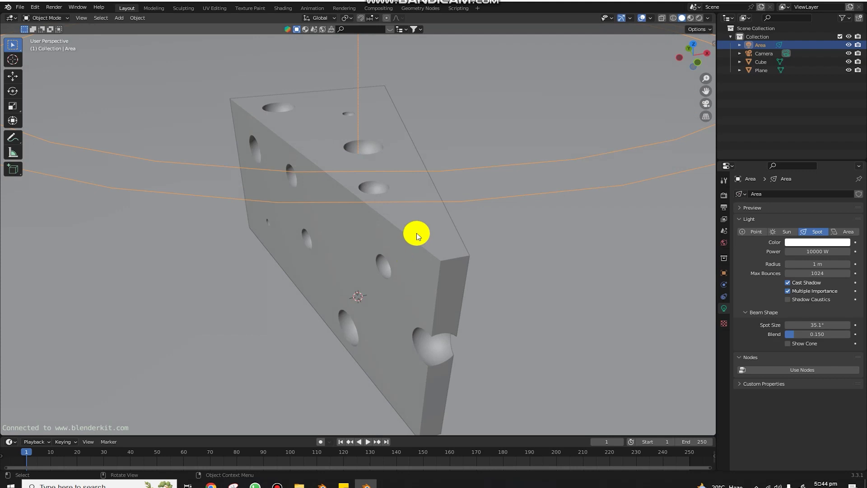
left_click(380, 131)
key("Tab")
key("b")
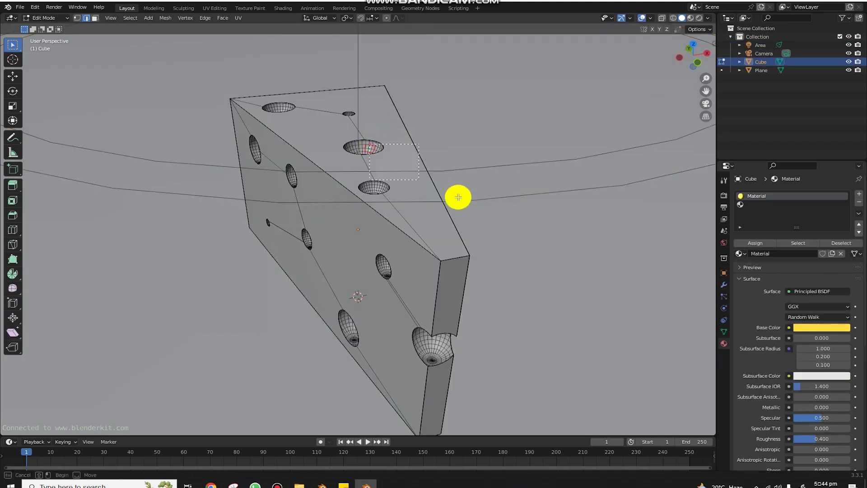
key("Tab")
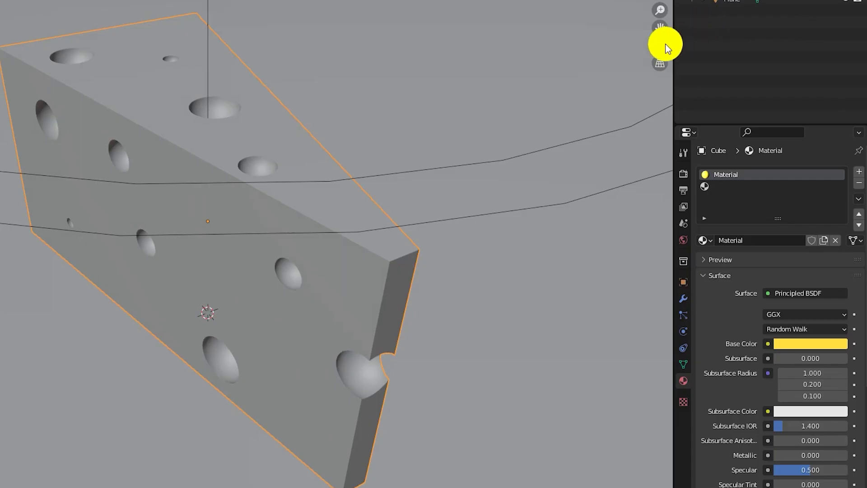
left_click(660, 47)
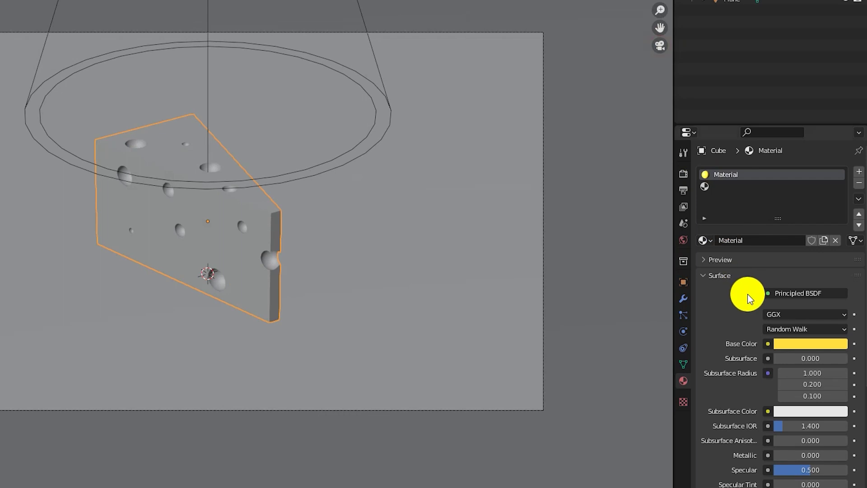
Darken the cheese Base Color to a mustard yellow with value 0.464
left_click(806, 344)
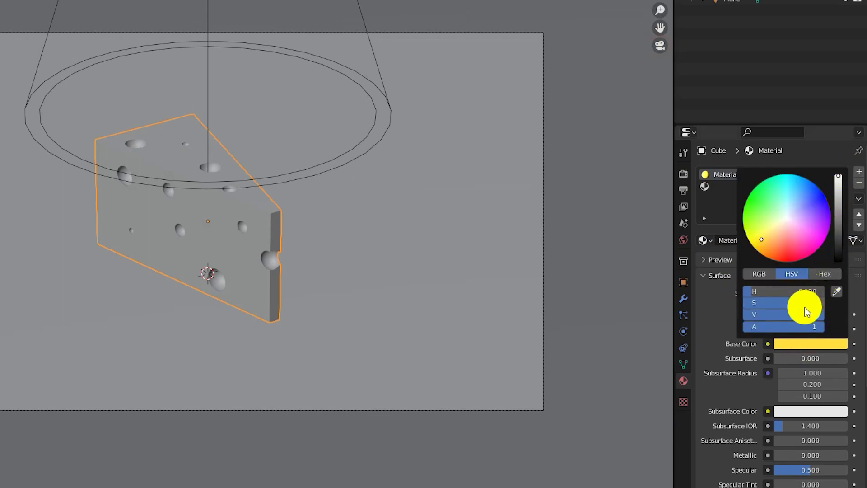
left_click_drag(808, 315, 783, 318)
type("0.3")
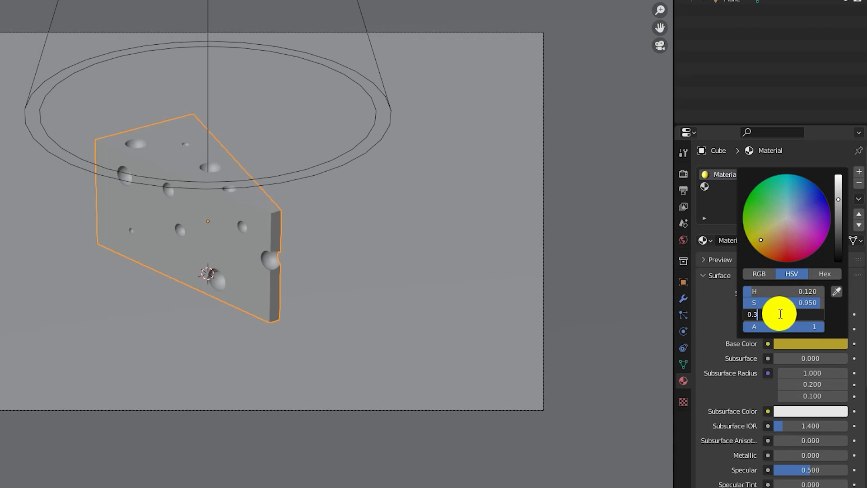
key("Return")
Preview the scene in Rendered shading and save the file as boy.blend
left_click(688, 17)
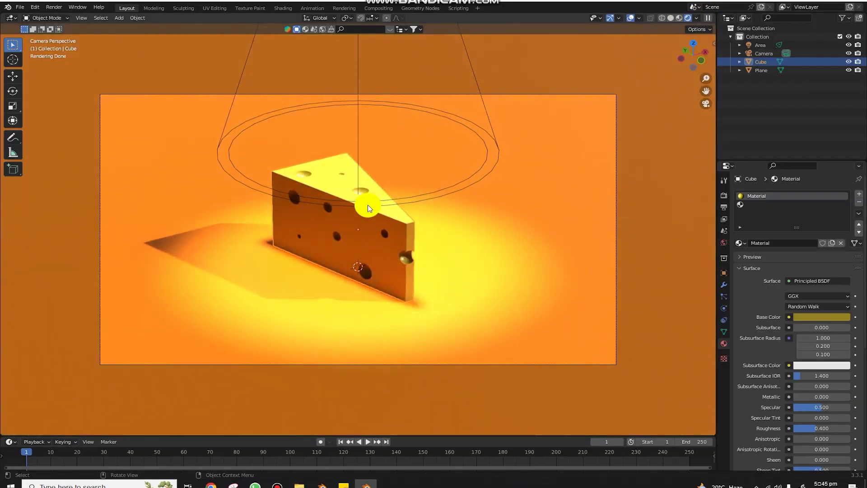
scroll(368, 208, "up", 2)
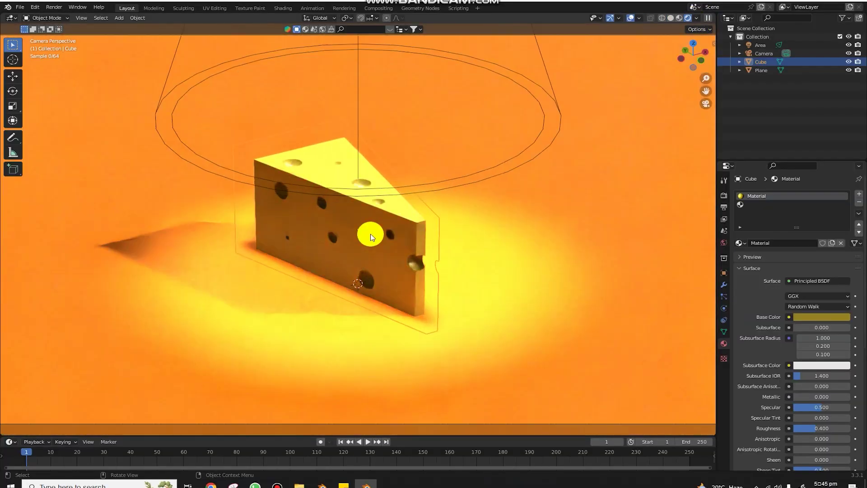
key("ctrl+s")
right_click(365, 126)
key("Escape")
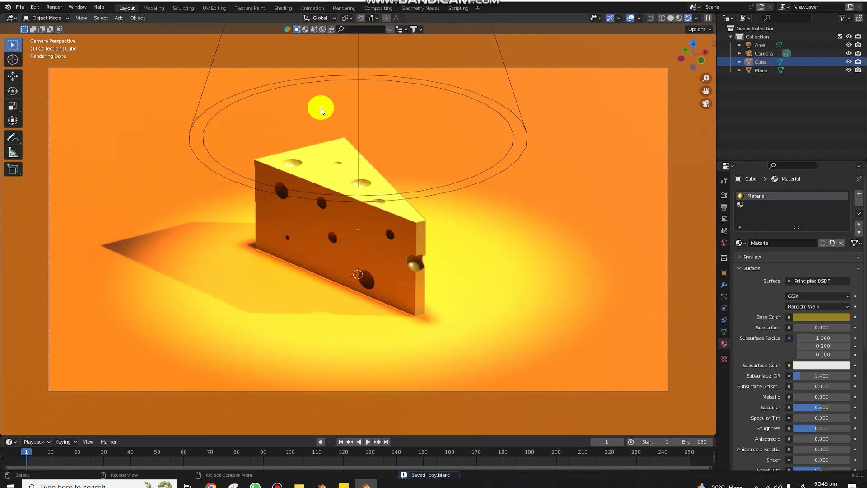
key("shift+a")
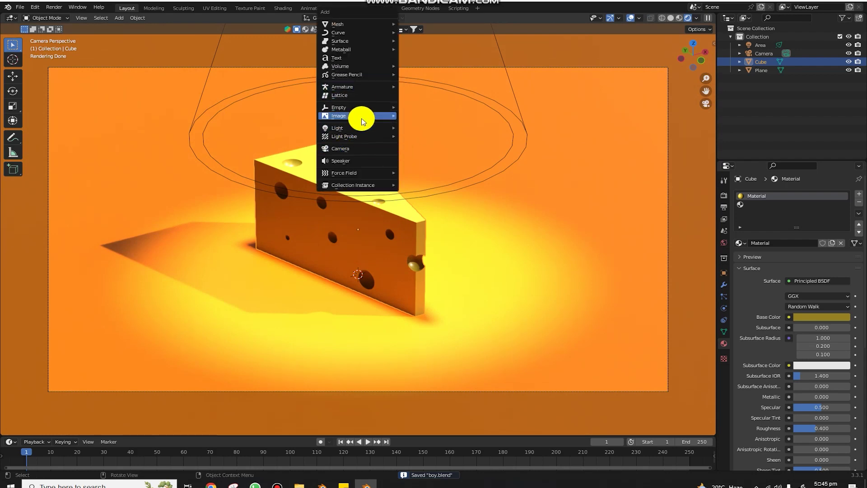
Add a second area light, raise it above the cheese, and enlarge it
mouse_move(357, 128)
left_click(440, 155)
key("KP_0")
key("g")
key("z")
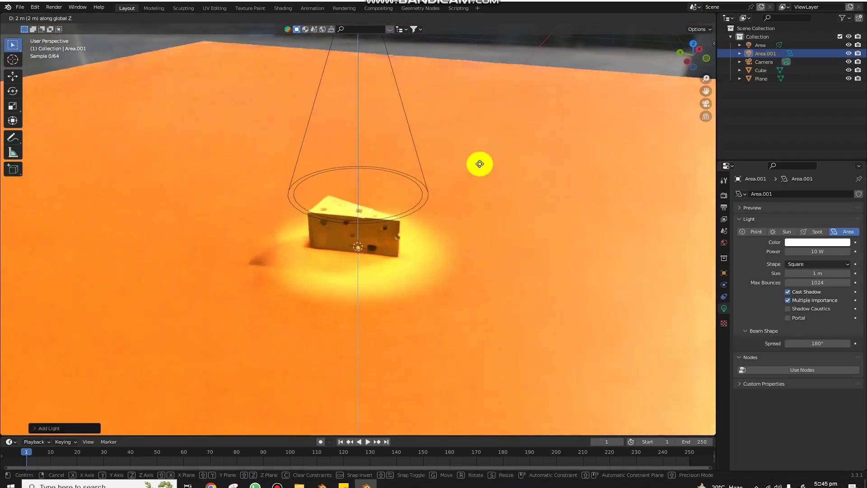
left_click(483, 146)
key("s")
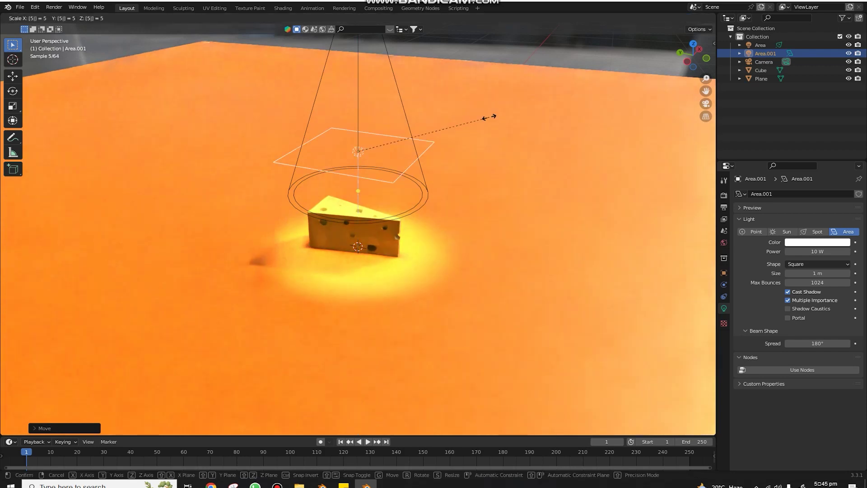
left_click(489, 118)
Tilt the area light 20° around X and turn it around Z
key("r")
right_click(490, 118)
key("r")
key("x")
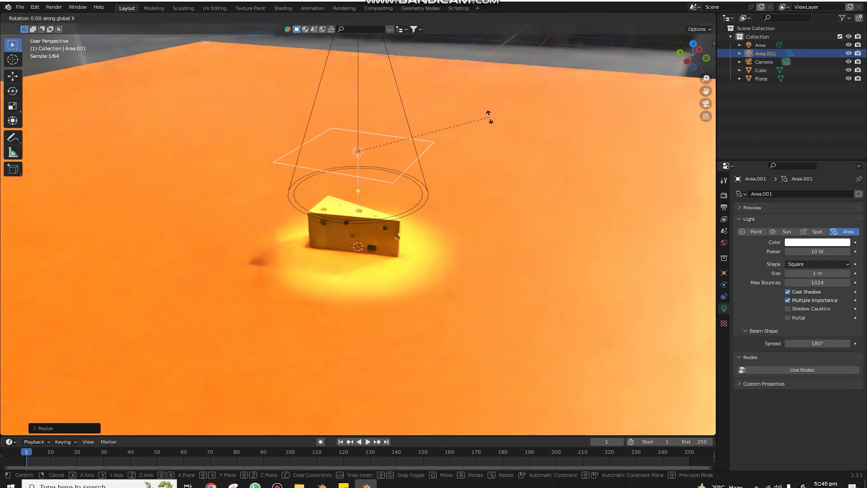
left_click(474, 238)
key("r")
right_click(500, 134)
key("r")
key("z")
left_click(469, 43)
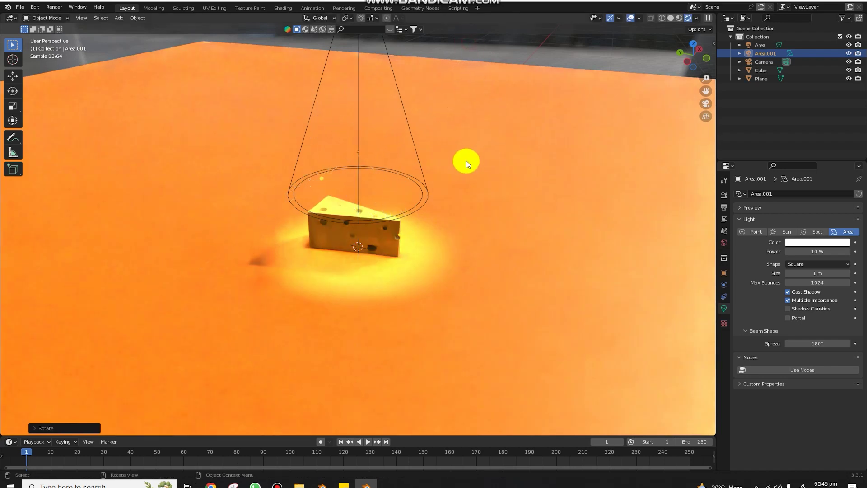
Reposition the area light over the cheese from the top view
middle_click_drag(465, 160, 622, 56)
left_click(694, 50)
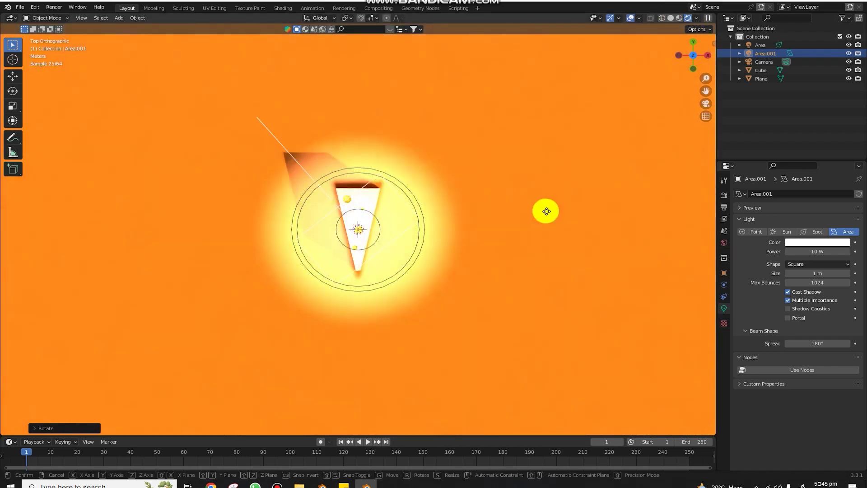
key("g")
left_click(591, 302)
mouse_move(591, 302)
middle_mouse_down()
mouse_move(610, 185)
mouse_move(715, 257)
middle_mouse_up()
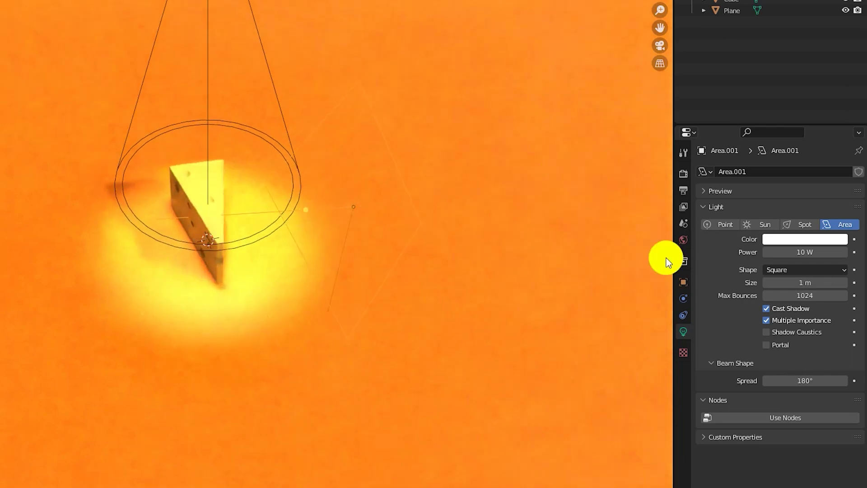
Set the Area.001 light's power to 500 W
double_click(805, 251)
type("1")
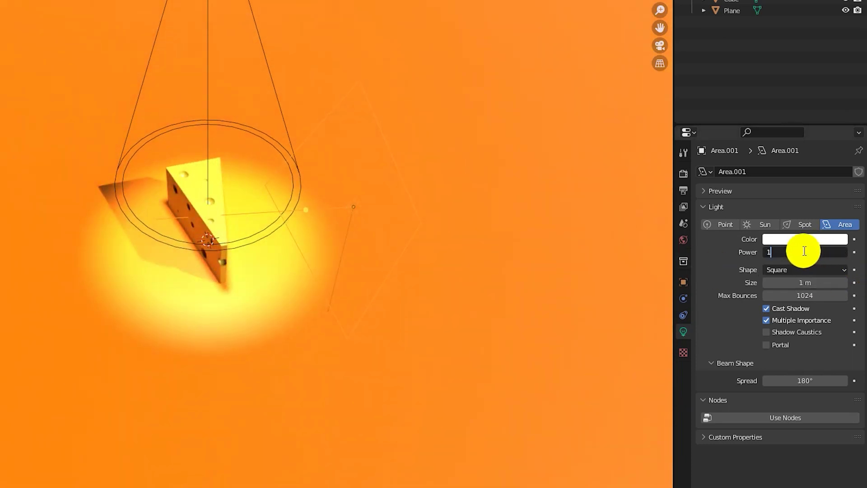
key("Return")
key("KP_0")
double_click(813, 252)
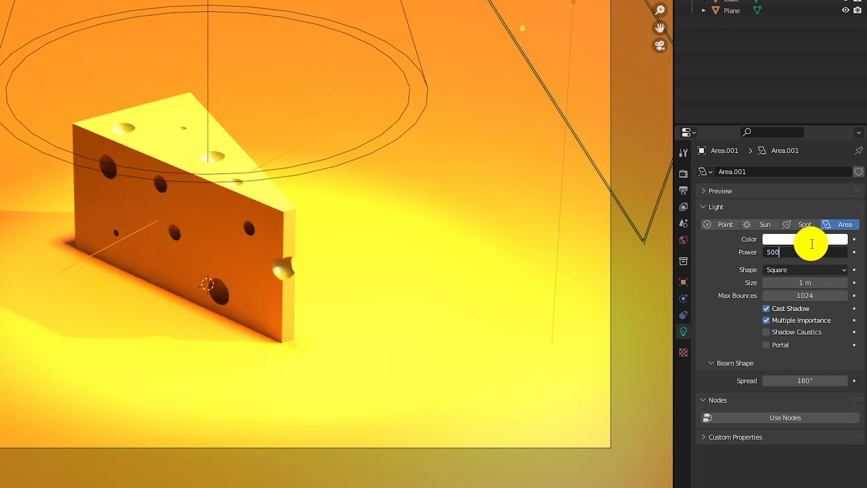
key("Return")
In top view, move and rotate the area light, then shift it along X
key("KP_7")
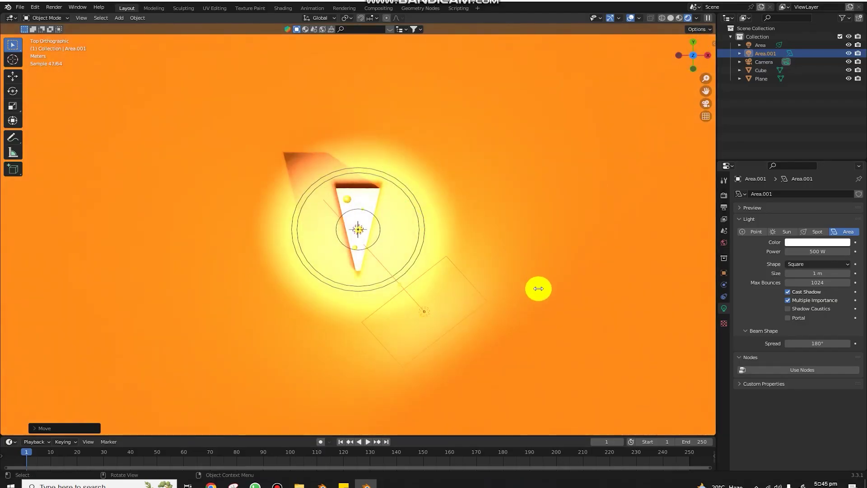
key("g")
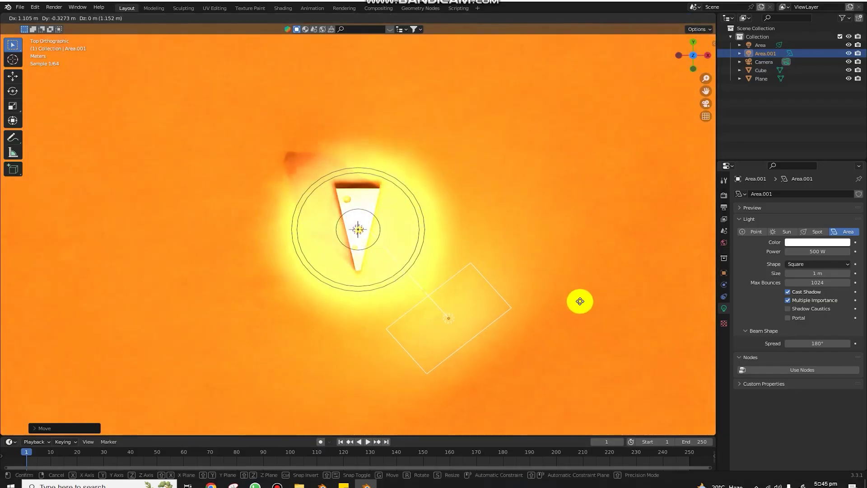
key("r")
left_click(608, 277)
mouse_move(614, 233)
middle_mouse_down()
mouse_move(649, 180)
mouse_move(523, 242)
middle_mouse_up()
key("g")
key("x")
left_click(572, 209)
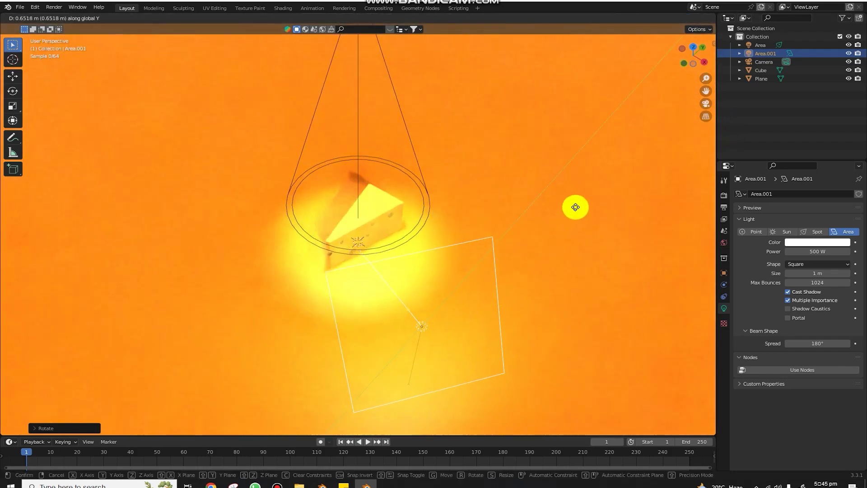
In camera view, slide the light along Y, turn it on Z toward the cheese, and set 1000 W
left_click(706, 103)
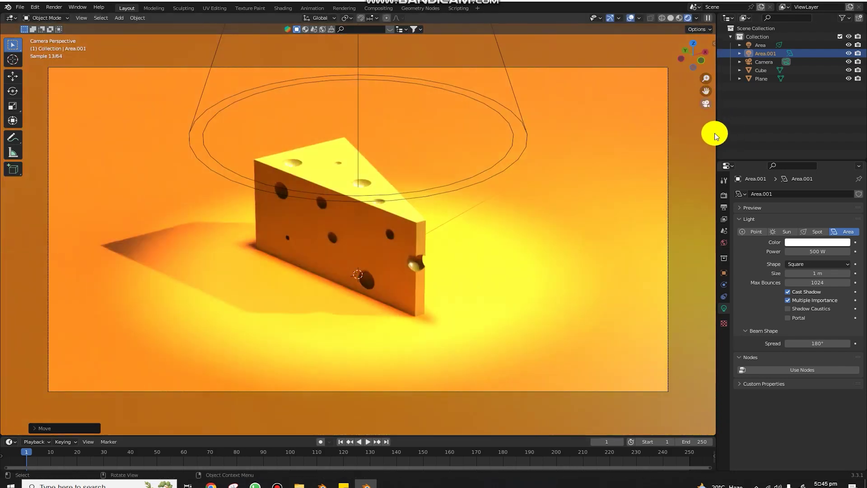
key("g")
key("y")
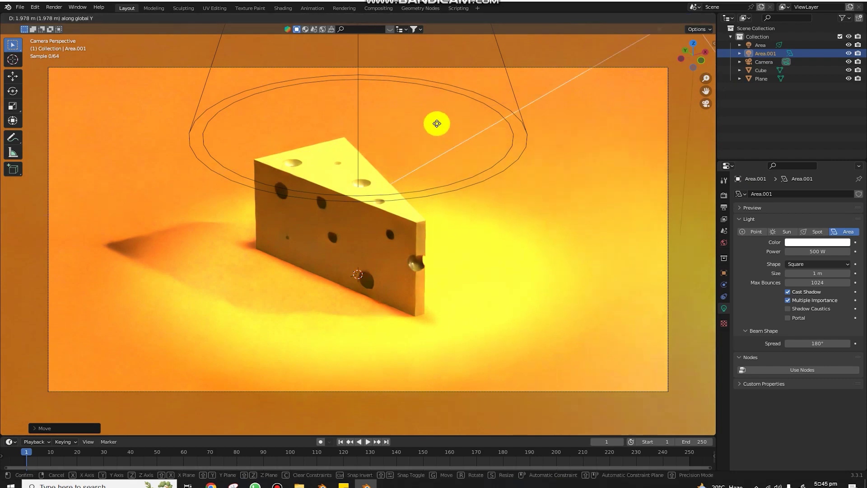
left_click(685, 163)
key("r")
key("z")
left_click(184, 113)
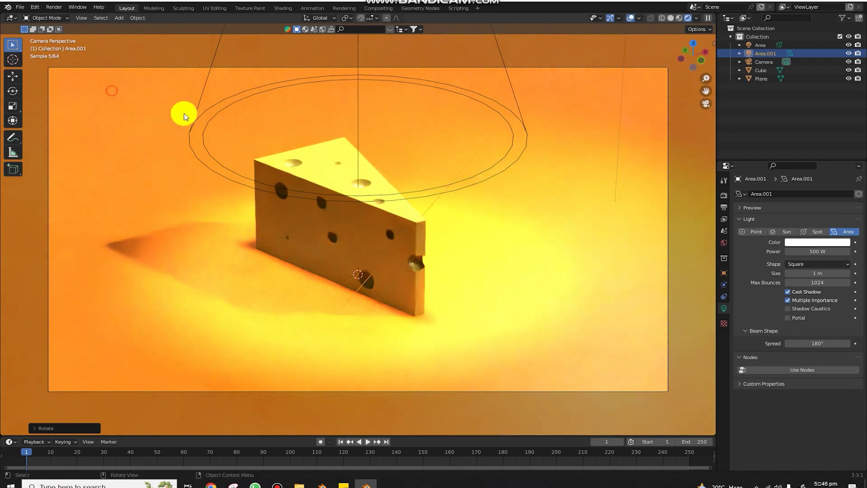
key("g")
left_click(412, 108)
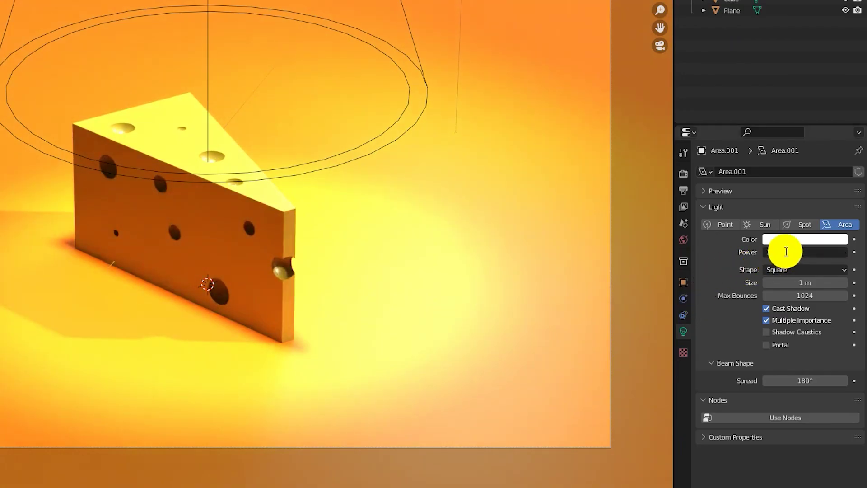
key("Return")
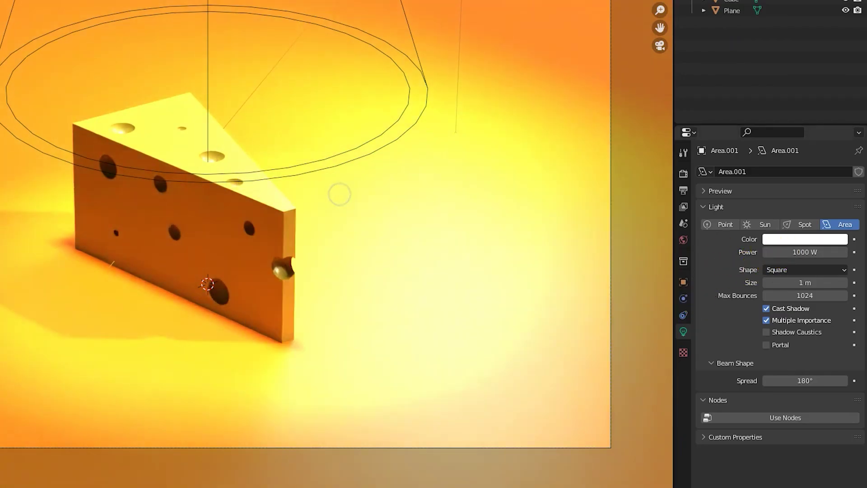
left_click(775, 250)
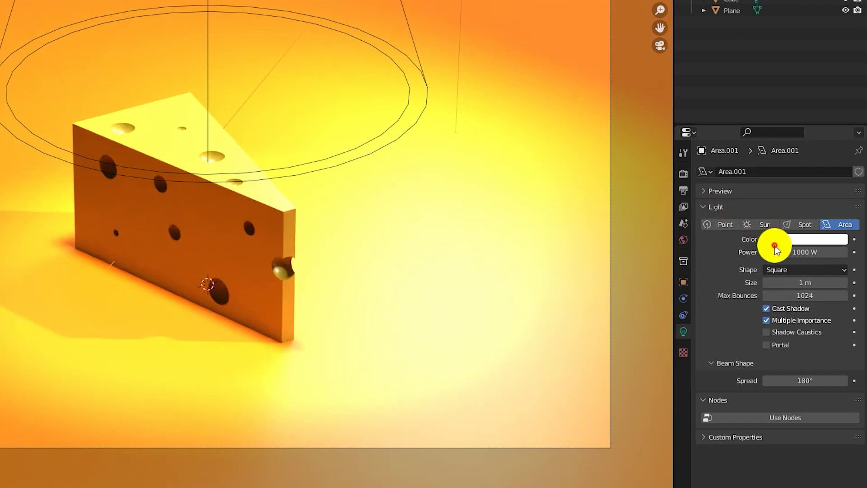
Change the Area.001 light's colour to blue
left_click(781, 236)
left_click(804, 194)
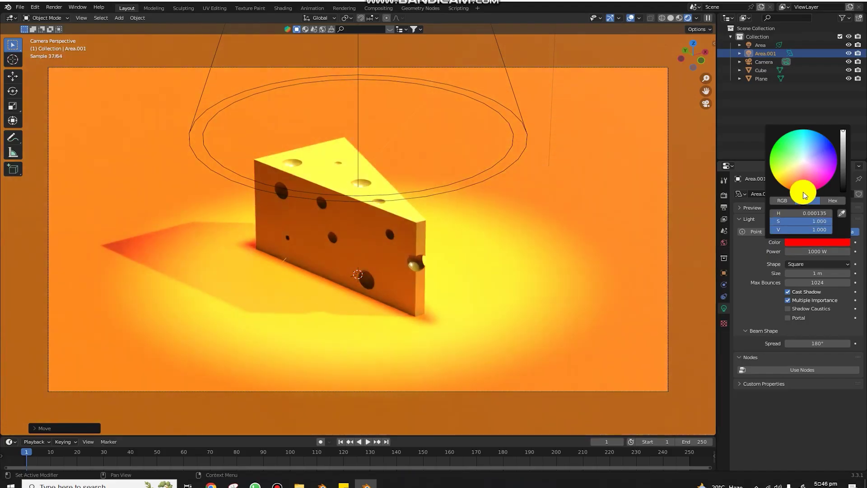
mouse_move(810, 164)
left_mouse_down()
mouse_move(826, 149)
mouse_move(818, 128)
left_mouse_up()
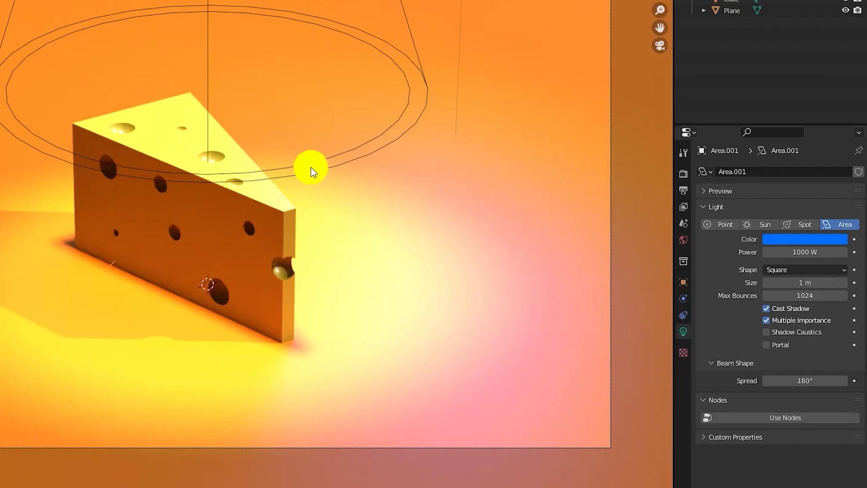
left_click(527, 196)
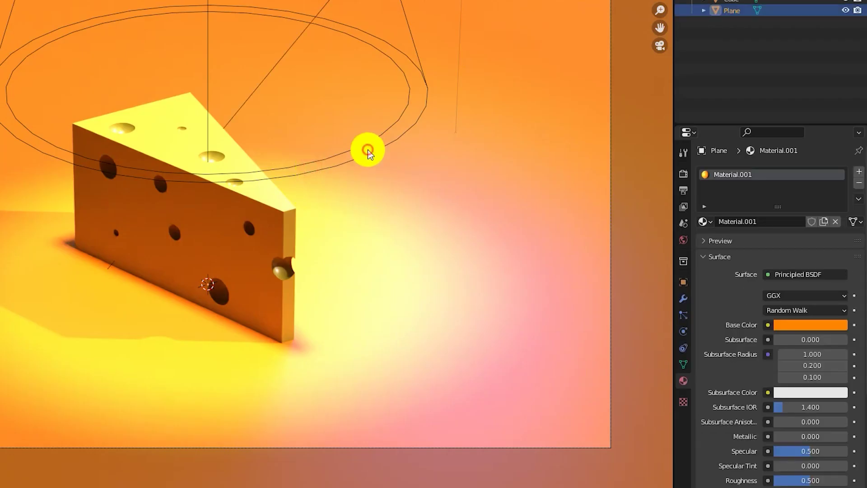
Tint the spot light a pale warm yellow with saturation 0.700
left_click(484, 183)
left_click(793, 238)
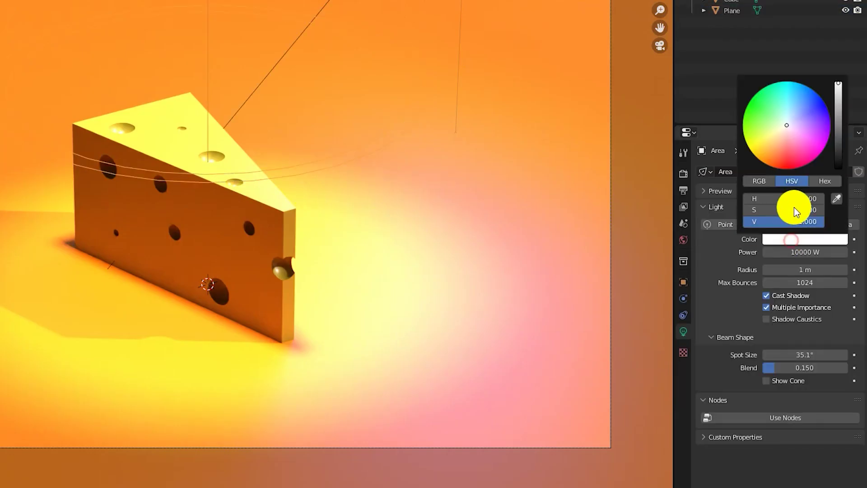
left_click(775, 140)
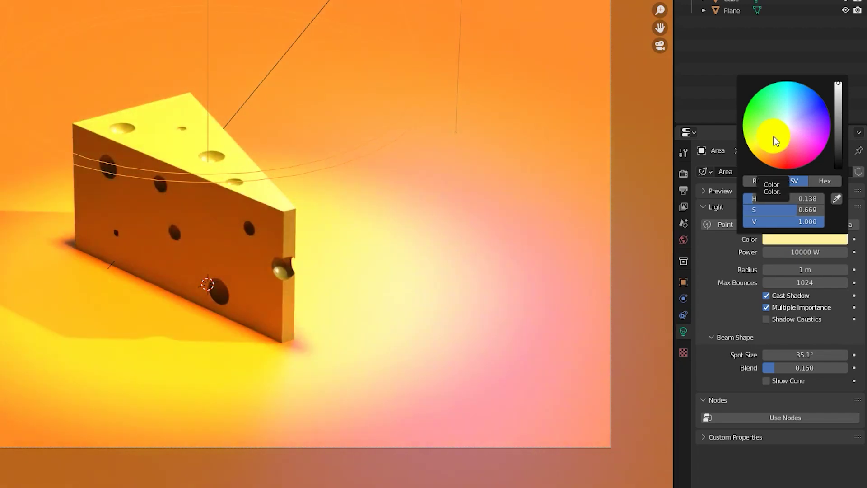
left_click(775, 138)
left_click(790, 203)
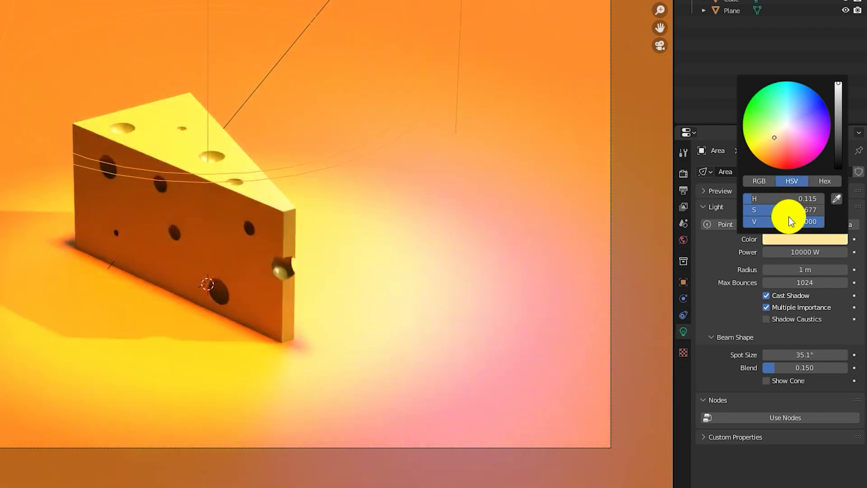
left_click(801, 208)
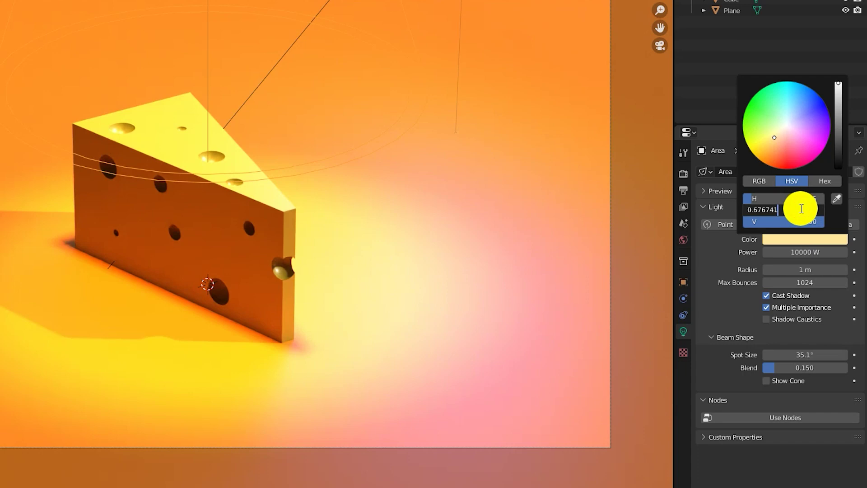
left_click(793, 211)
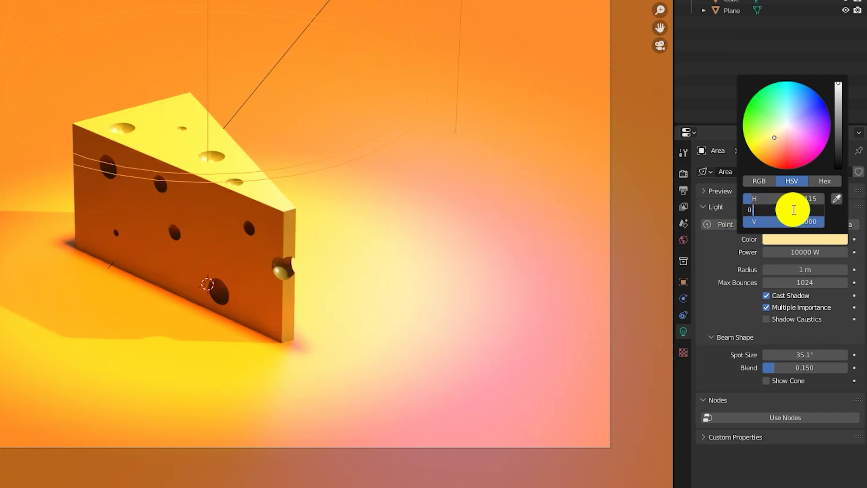
type("7")
left_click(794, 195)
left_click(794, 195)
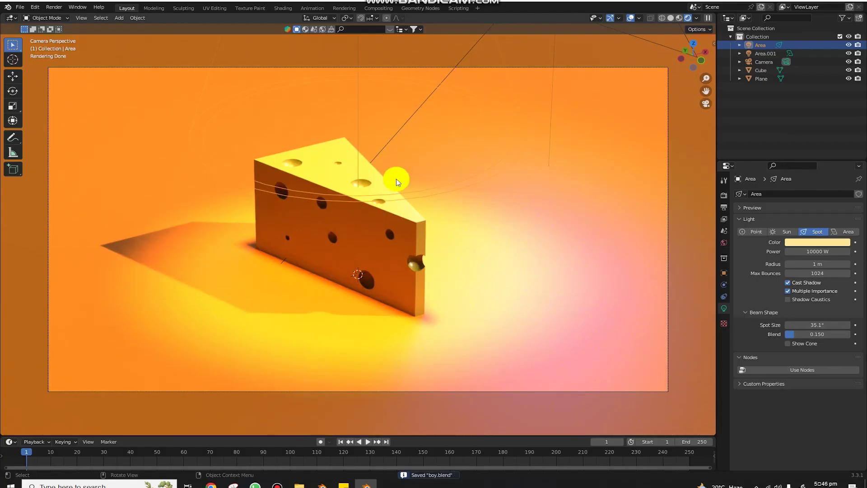
middle_click_drag(397, 176, 517, 158)
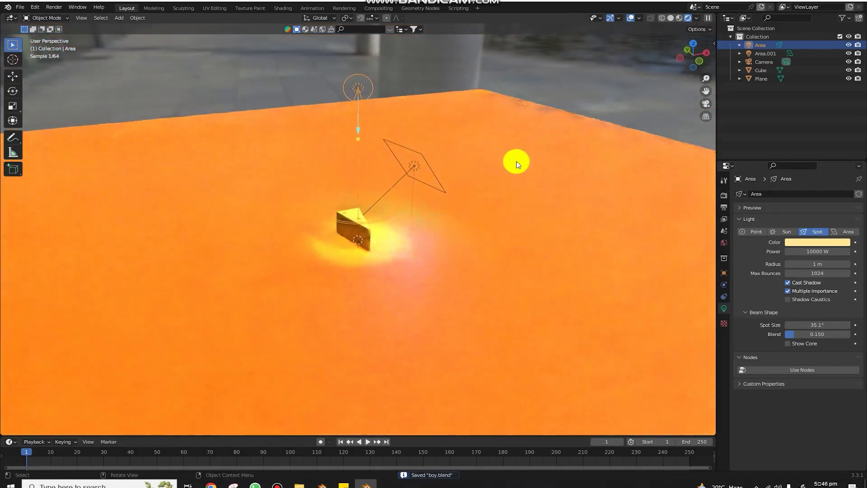
Orbit the view, then return to camera view and zoom in on the cheese wedge
mouse_move(555, 194)
middle_mouse_down()
mouse_move(511, 207)
mouse_move(676, 81)
middle_mouse_up()
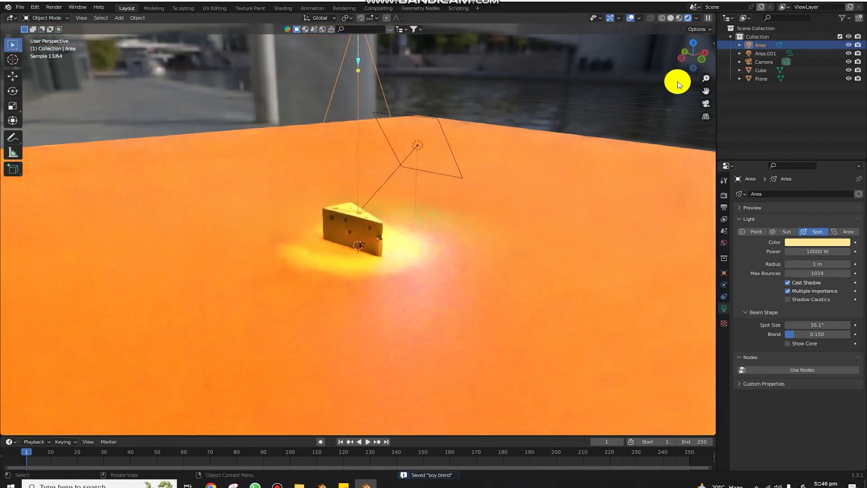
left_click(706, 105)
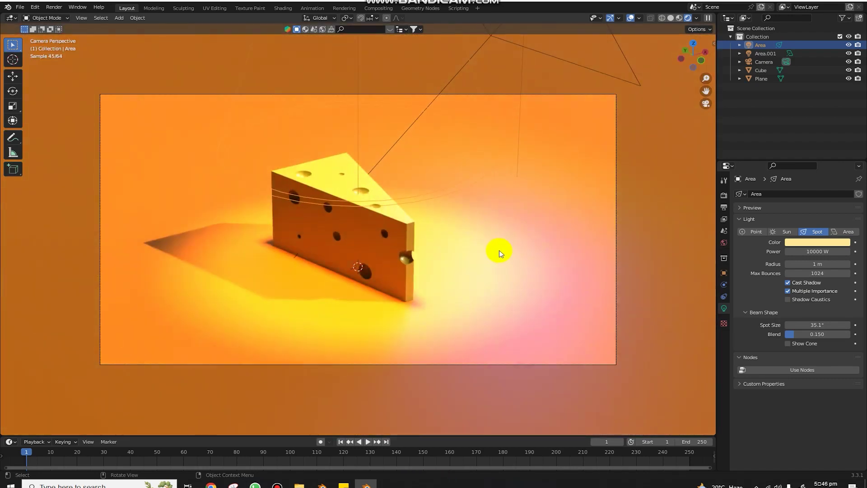
scroll(526, 274, "up", 2)
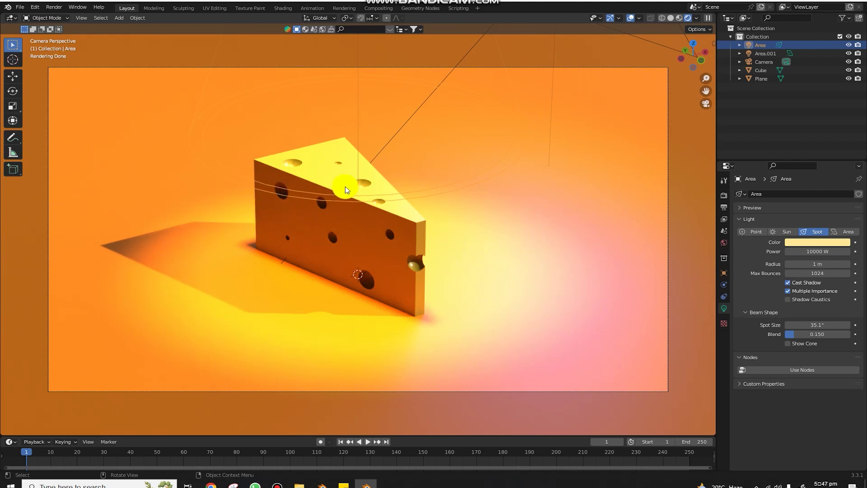
Duplicate the Area.001 light in place to create Area.002
mouse_move(464, 182)
middle_mouse_down()
mouse_move(474, 239)
mouse_move(444, 180)
middle_mouse_up()
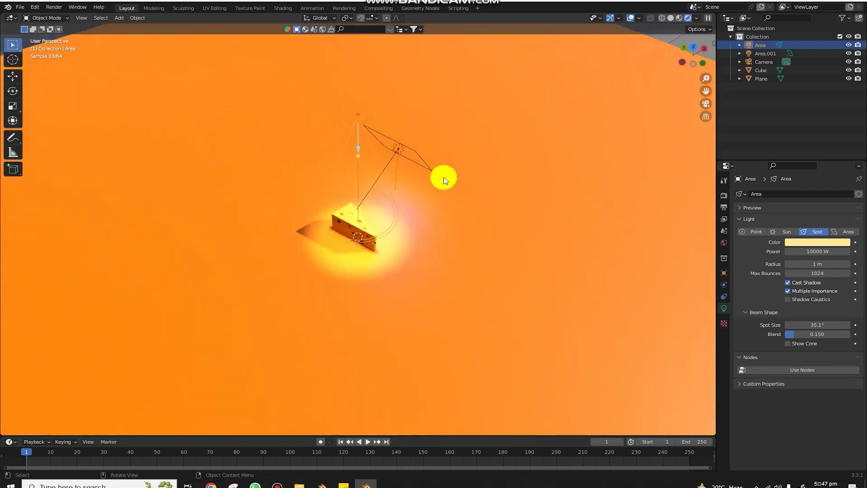
left_click(398, 150, "alt")
key("shift+d")
right_click(436, 151)
In top view, rotate Area.002 and move it to the cheese's left
left_click(693, 47)
key("r")
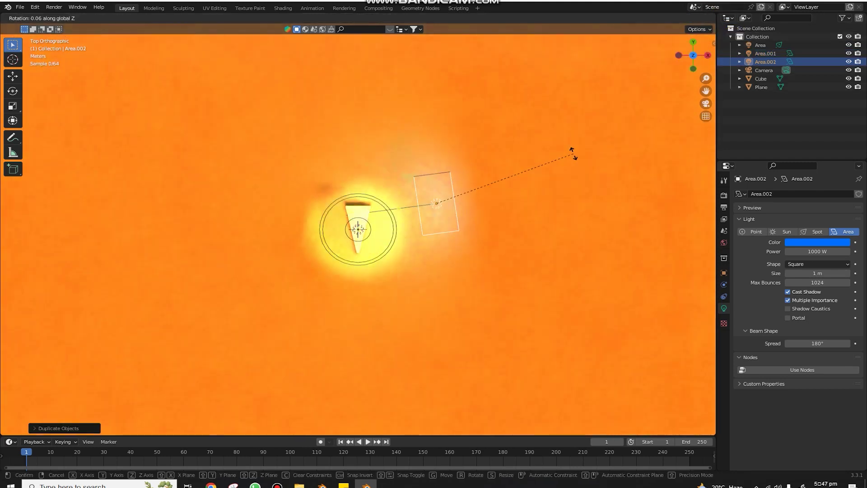
left_click(482, 254)
key("g")
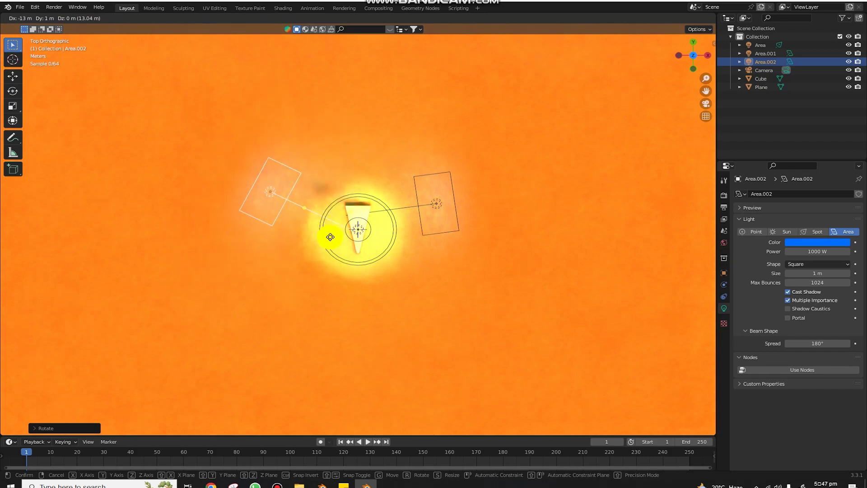
left_click(630, 159)
Slide Area.002 along the X axis while viewing through the camera
left_click(706, 103)
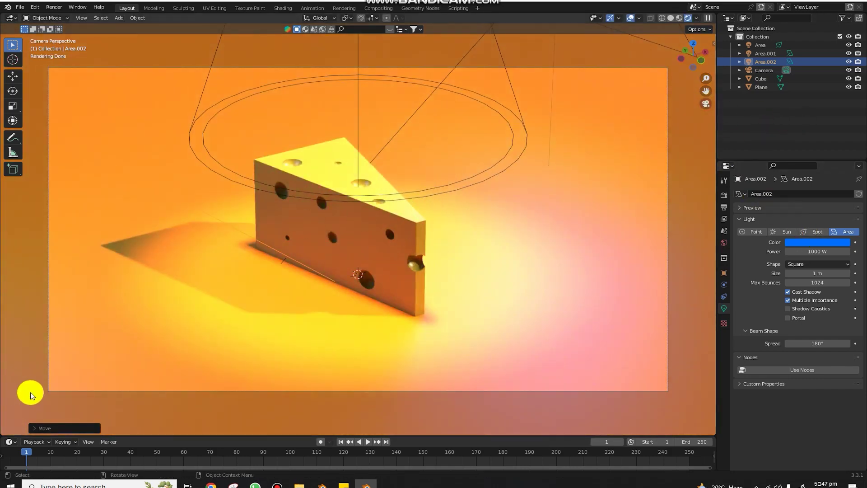
key("g")
key("y")
key("x")
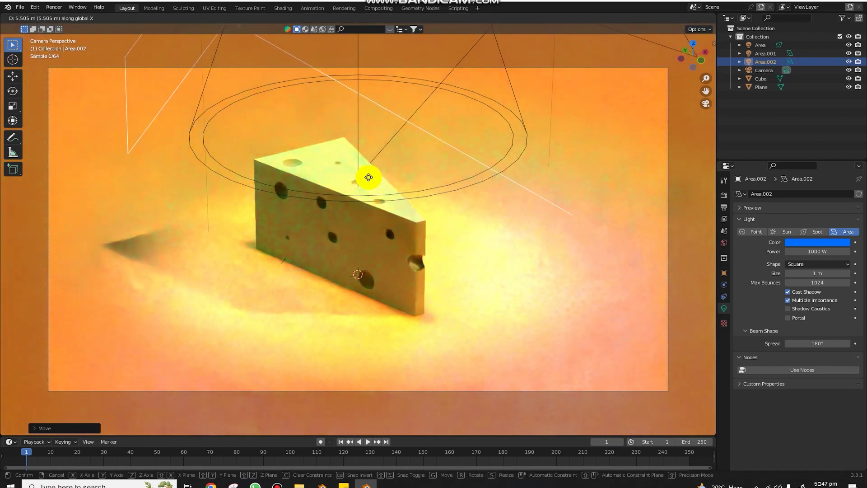
left_click(451, 239)
Rotate Area.002 around Z and move it above the cheese
left_click(693, 43)
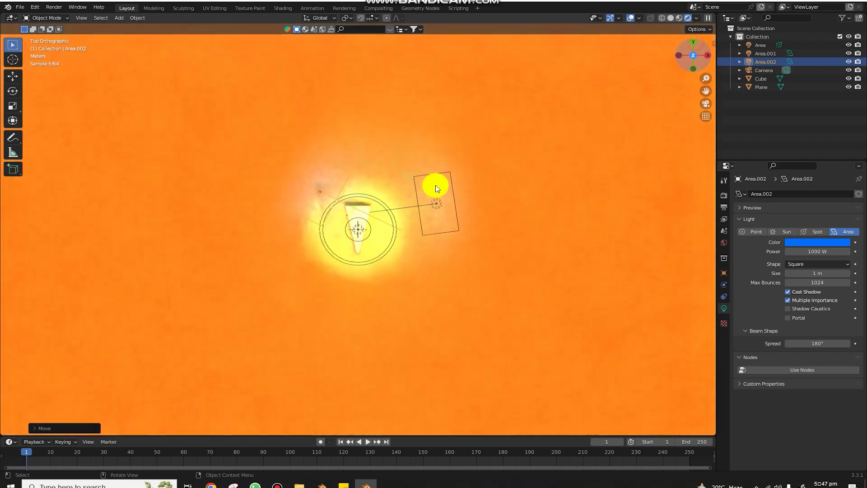
key("r")
key("z")
left_click(286, 212)
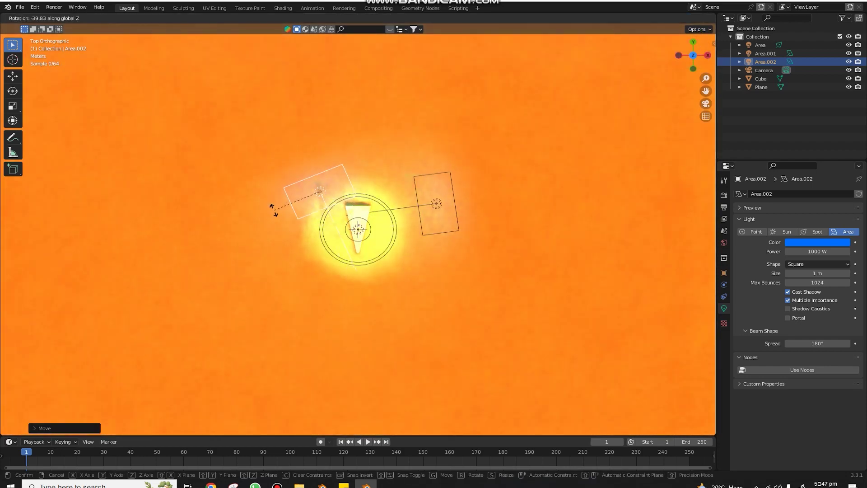
key("g")
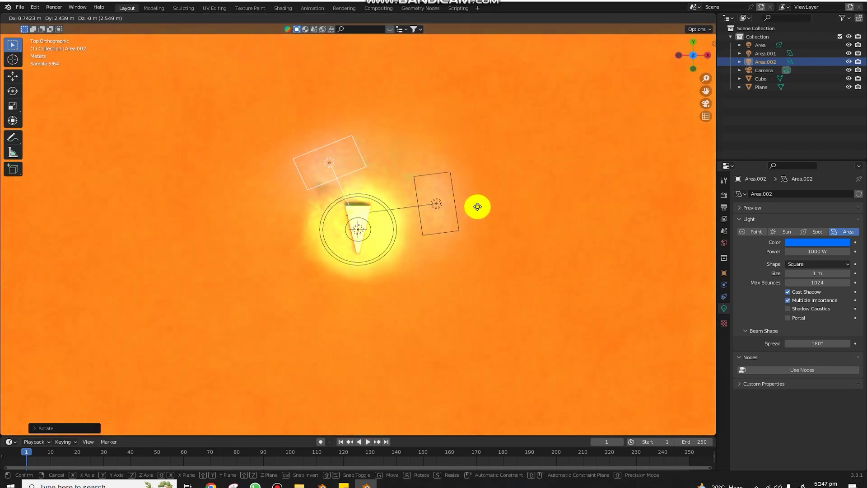
left_click(477, 204)
left_click(702, 108)
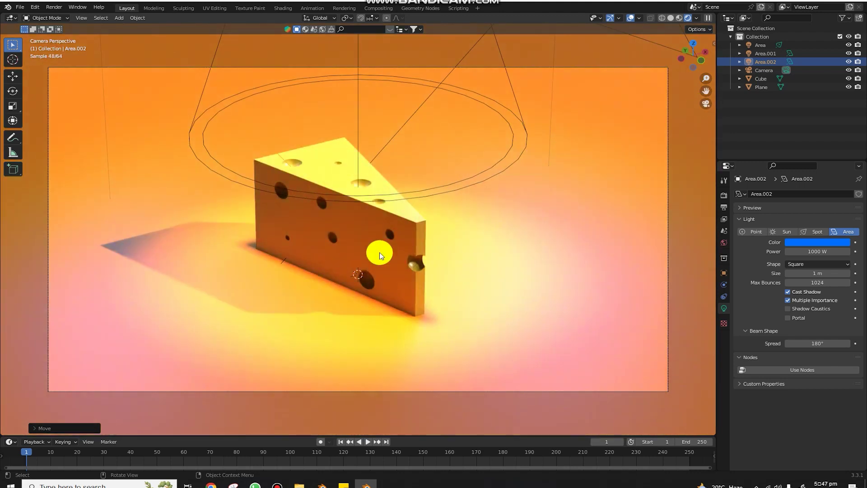
Straighten Area.002 and tilt it slightly so it aims at the cheese
left_click(695, 47)
key("g")
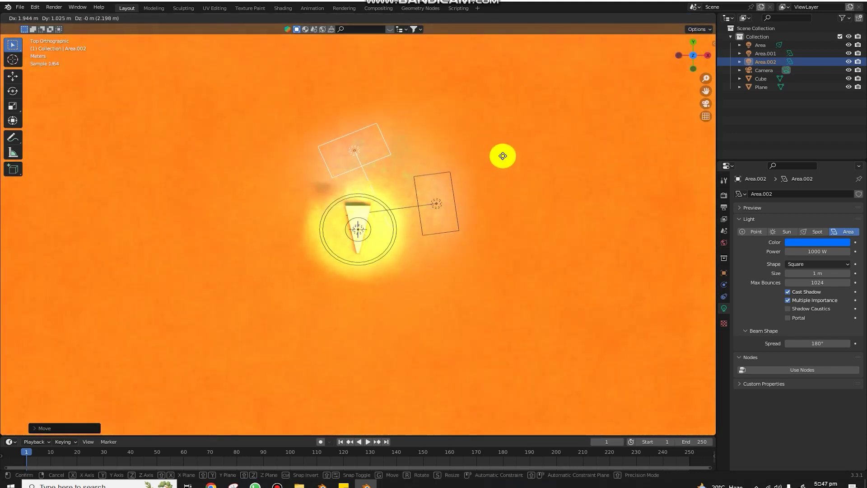
key("r")
left_click(506, 209)
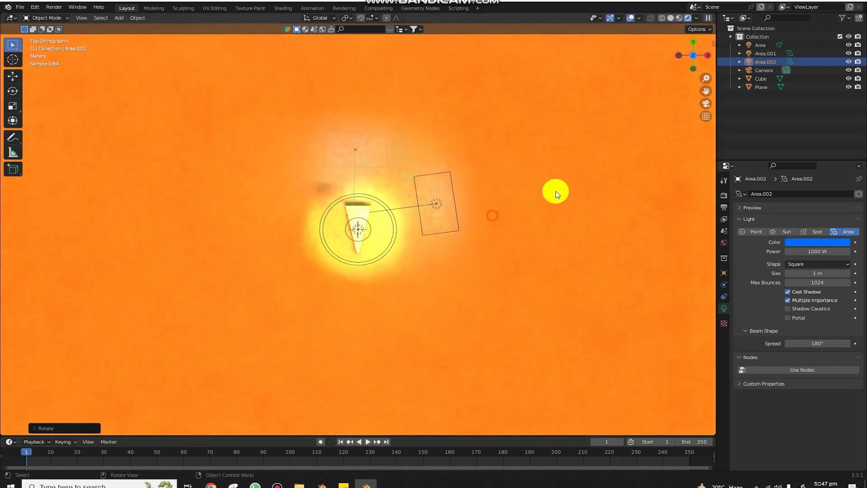
key("r")
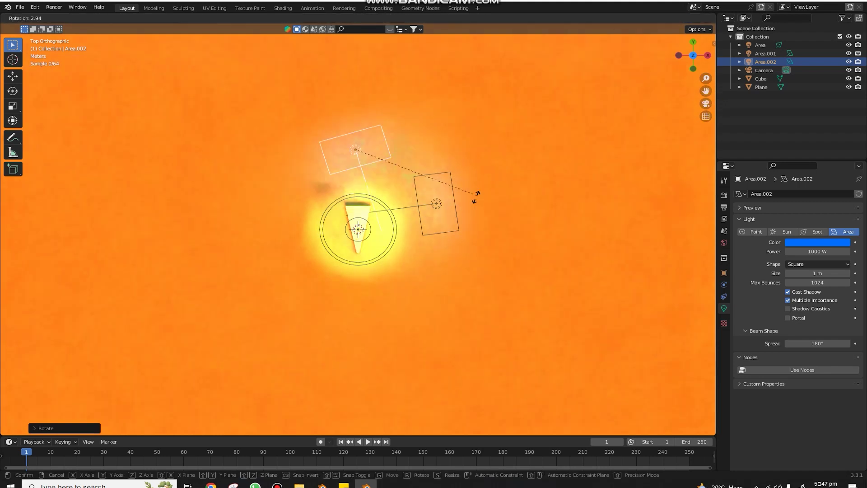
left_click(464, 233)
left_click(700, 109)
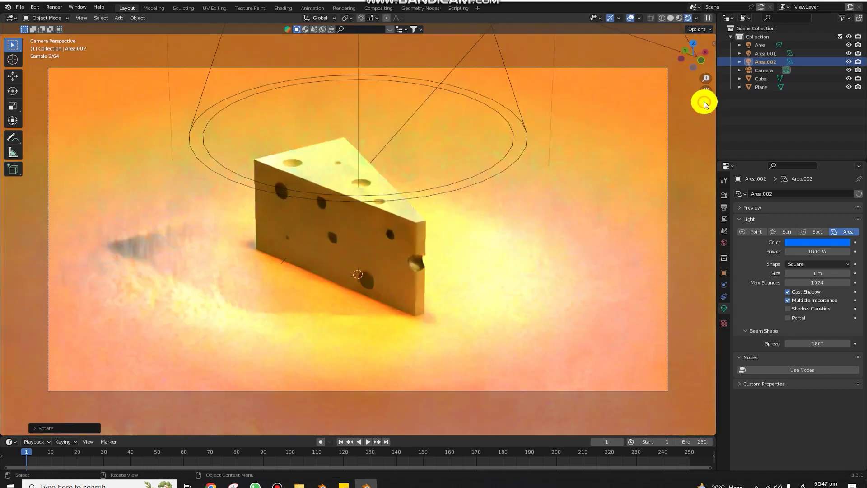
Try red, pink, green, cyan and yellow hues for Area.002's colour
left_click(831, 242)
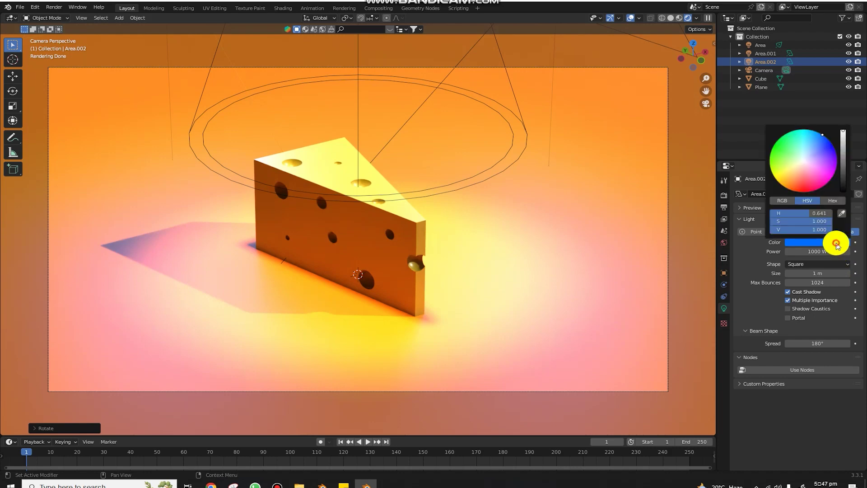
left_click(808, 195)
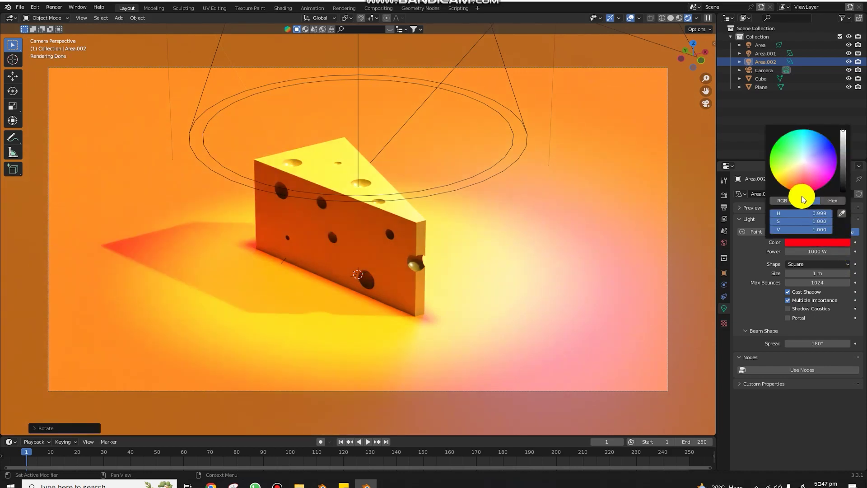
left_click_drag(816, 185, 827, 180)
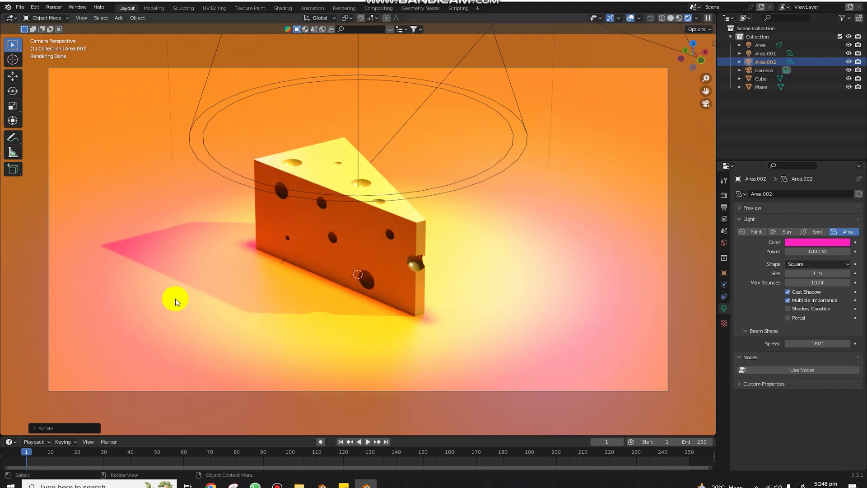
left_click(811, 242)
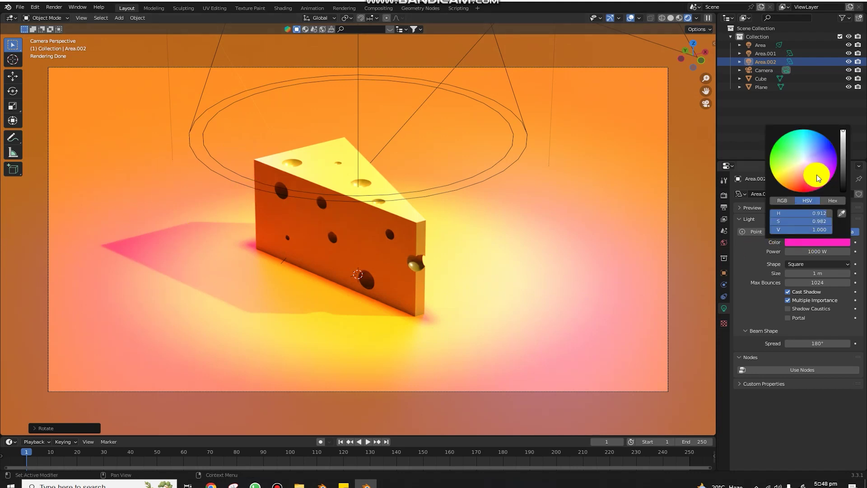
left_click_drag(819, 172, 781, 157)
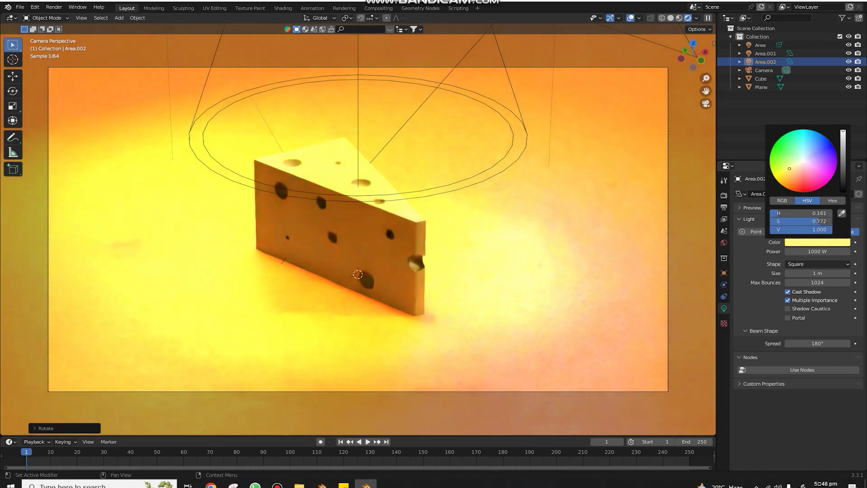
mouse_move(781, 158)
left_mouse_down()
mouse_move(798, 144)
mouse_move(794, 131)
mouse_move(800, 192)
mouse_move(791, 192)
mouse_move(808, 165)
left_mouse_up()
mouse_move(807, 162)
left_mouse_down()
mouse_move(789, 172)
mouse_move(790, 187)
mouse_move(778, 173)
left_mouse_up()
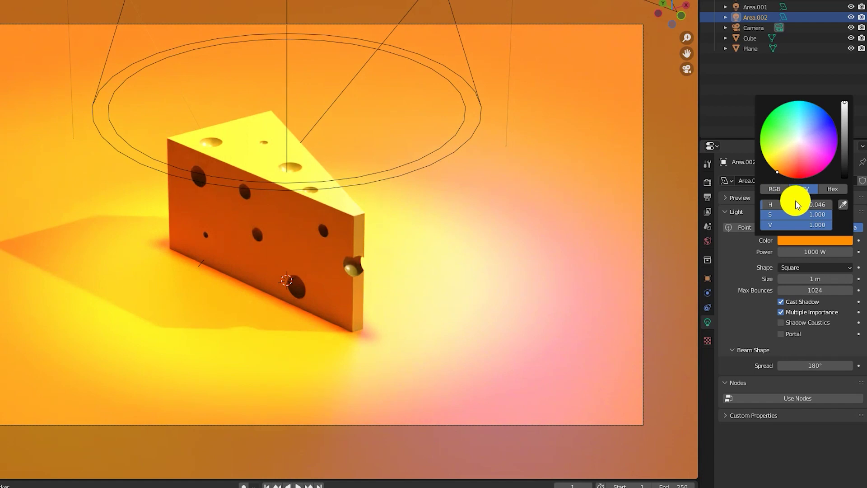
Set Area.002's hue to 0.03 to make the light orange
double_click(796, 201)
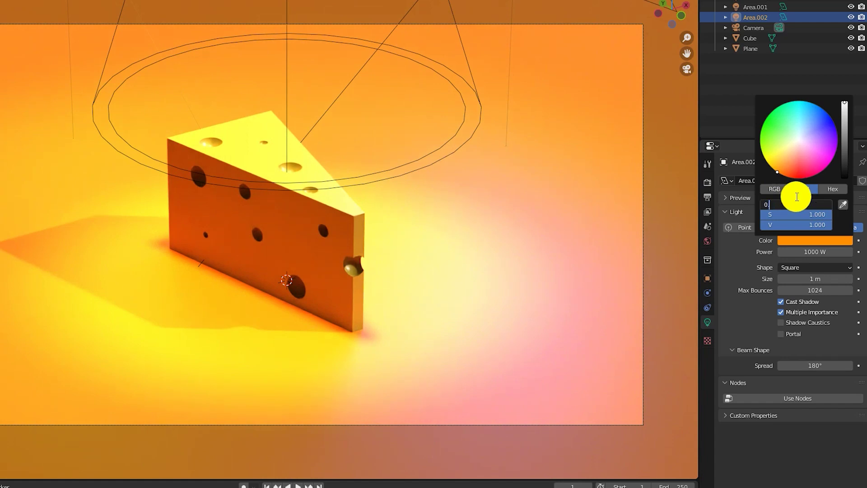
type(".30")
key("Return")
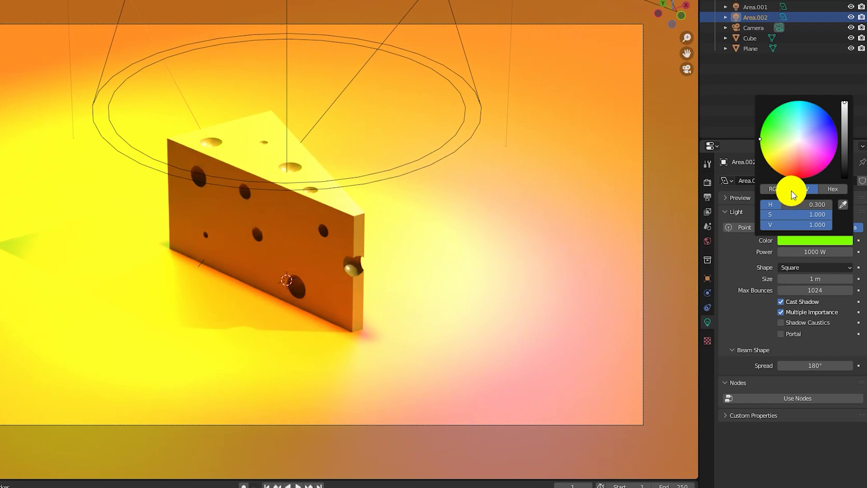
double_click(821, 203)
type("0")
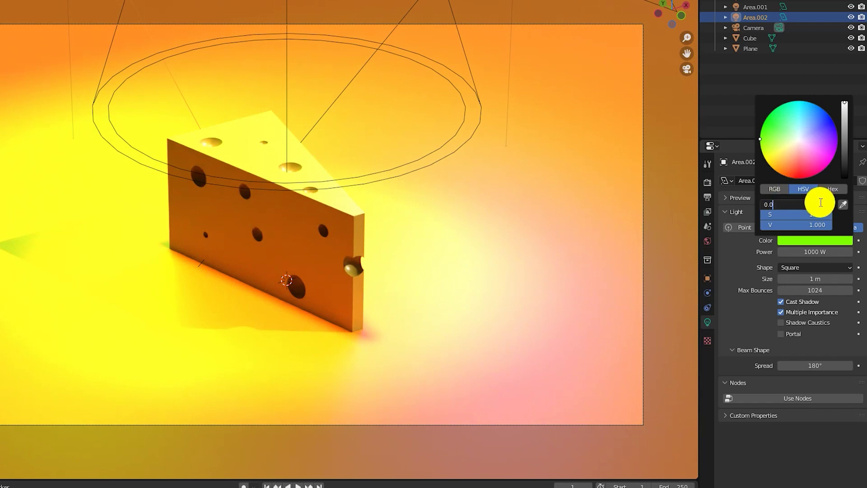
key("Return")
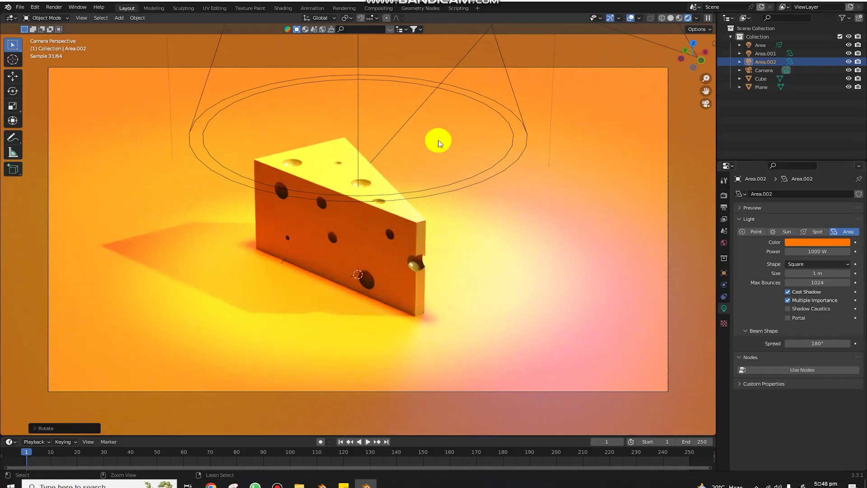
Darken the ground Plane's material base colour to black
left_click(517, 94)
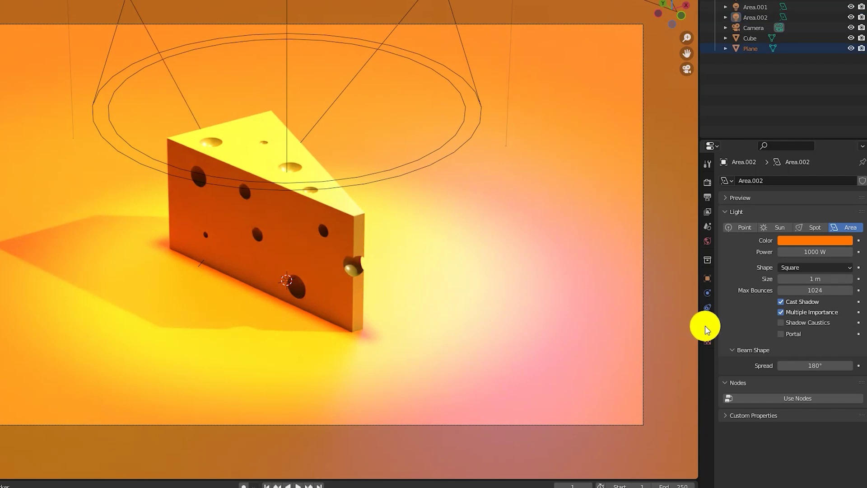
left_click(605, 216)
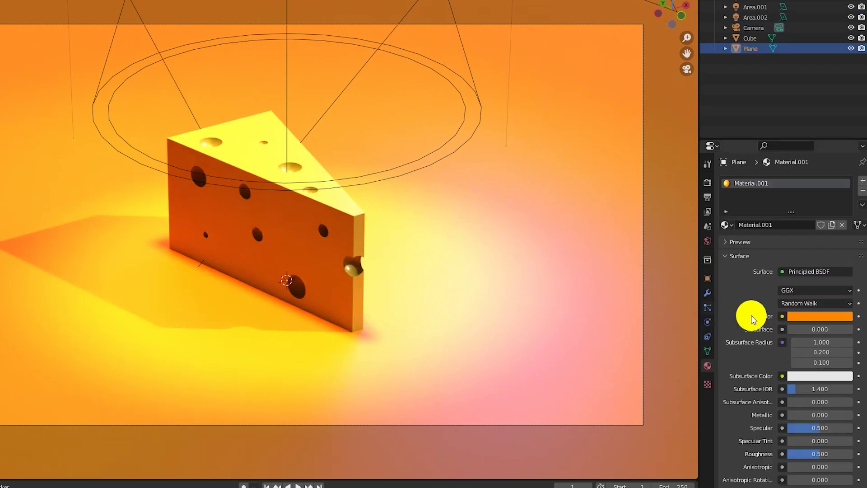
left_click(799, 316)
left_click_drag(843, 216, 845, 244)
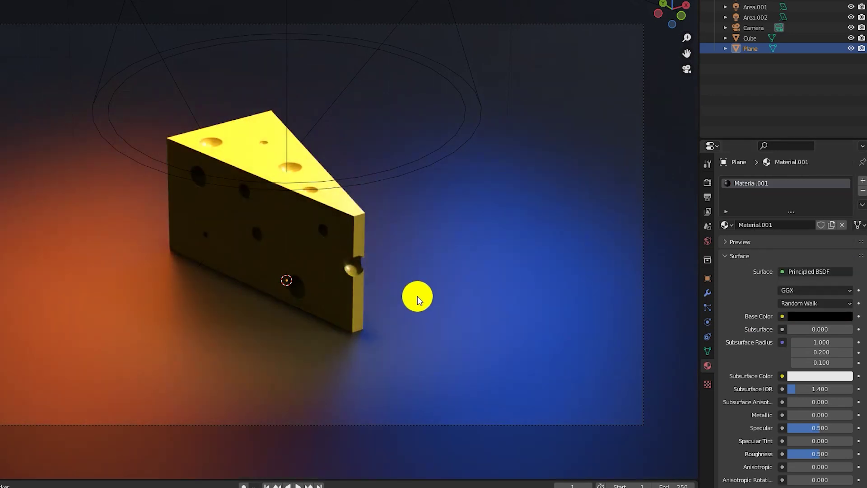
Lower the world background strength to 0.100
left_click(708, 241)
left_click_drag(818, 348, 804, 349)
key("Return")
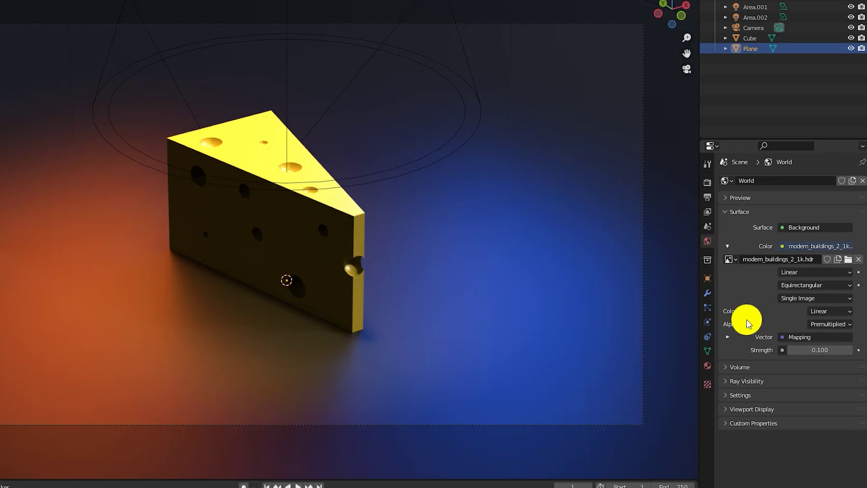
left_click(819, 352)
type("1.000")
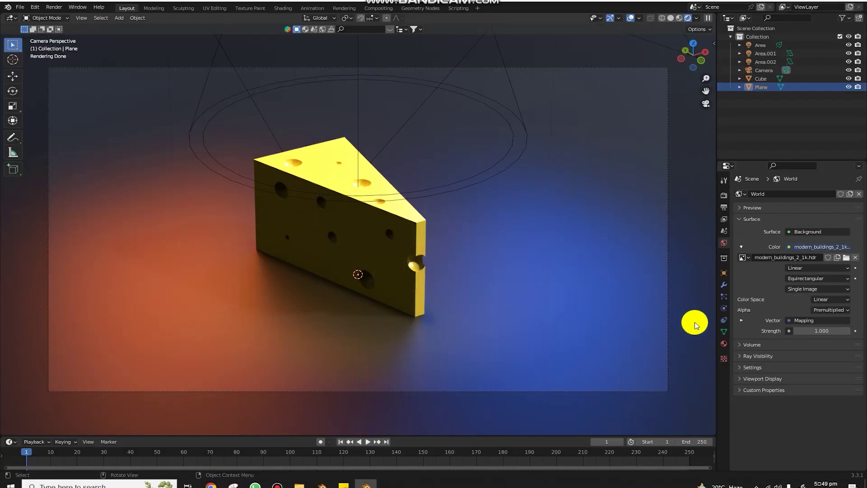
Try full roughness on the floor material, undo it, and set Metallic to 1.000
left_click(723, 345)
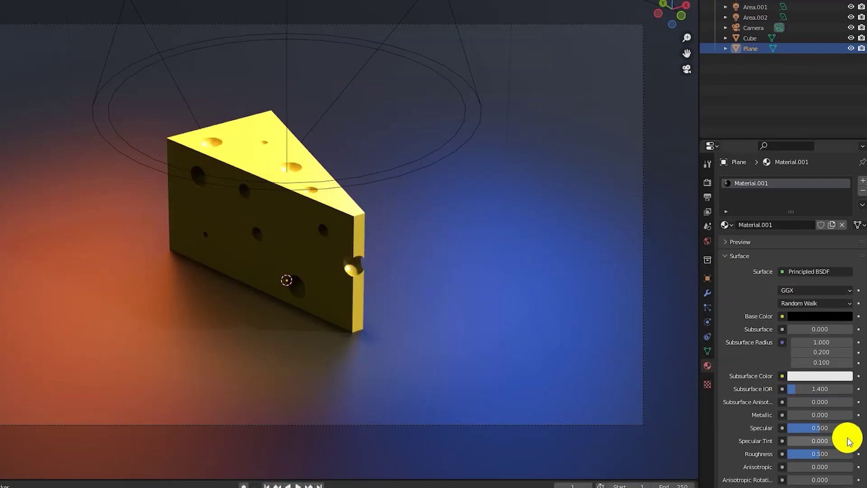
left_click_drag(820, 454, 850, 454)
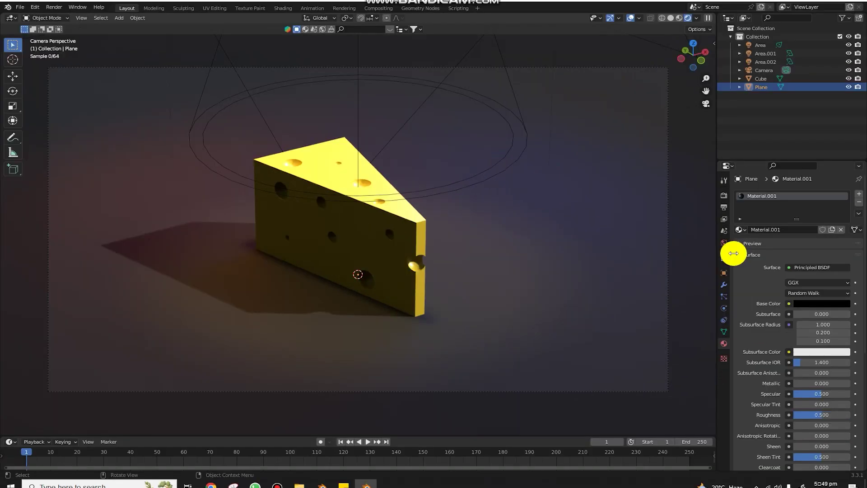
key("ctrl+z")
left_click_drag(822, 383, 851, 383)
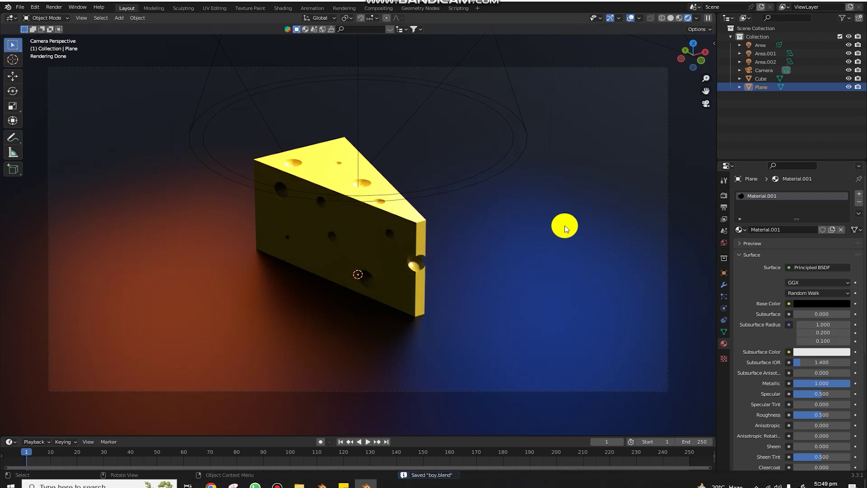
Brighten the cheese wedge's base colour to value 0.5 and save boy.blend
left_click(320, 257)
left_click(822, 316)
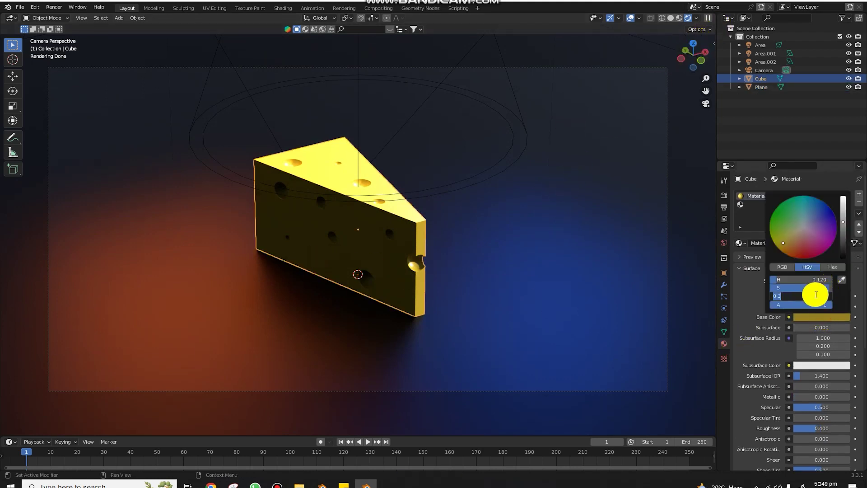
key("Return")
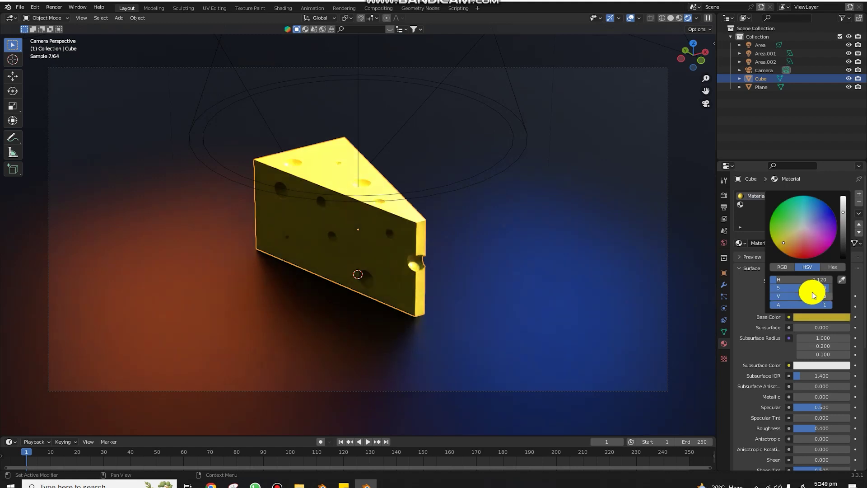
key("ctrl+s")
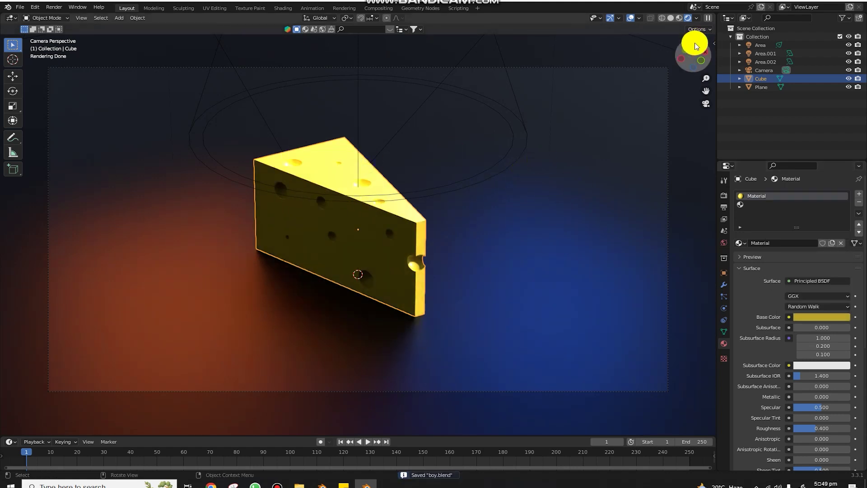
Switch to top view, zoom in, and select the Area.001 light
left_click(694, 43)
scroll(497, 149, "up", 7)
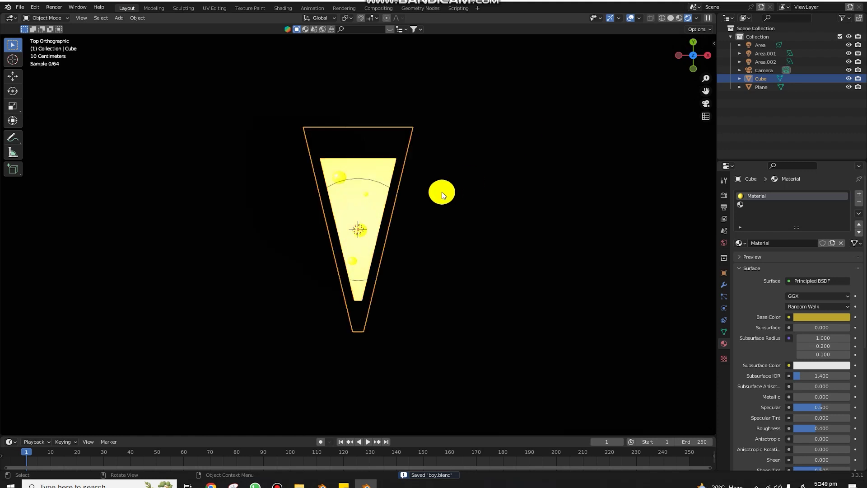
scroll(452, 181, "up", 3)
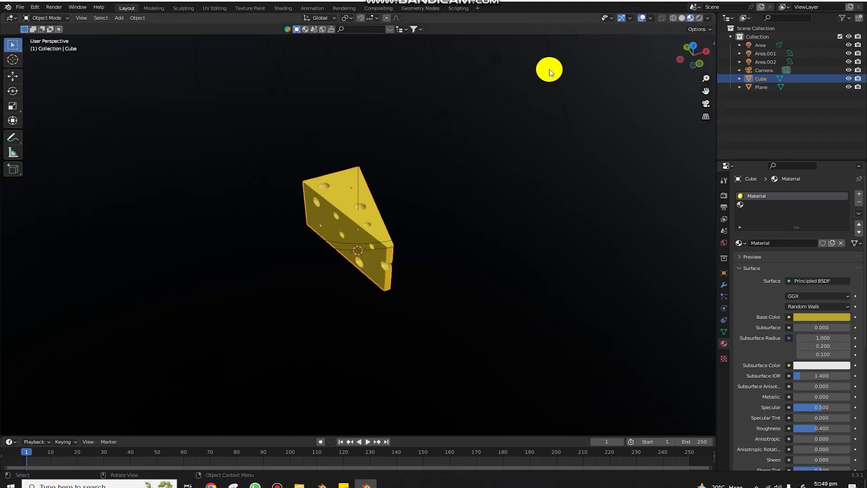
left_click(506, 62)
Duplicate the blue Area.001 light as Area.003 and rotate it in top view
left_click(506, 62)
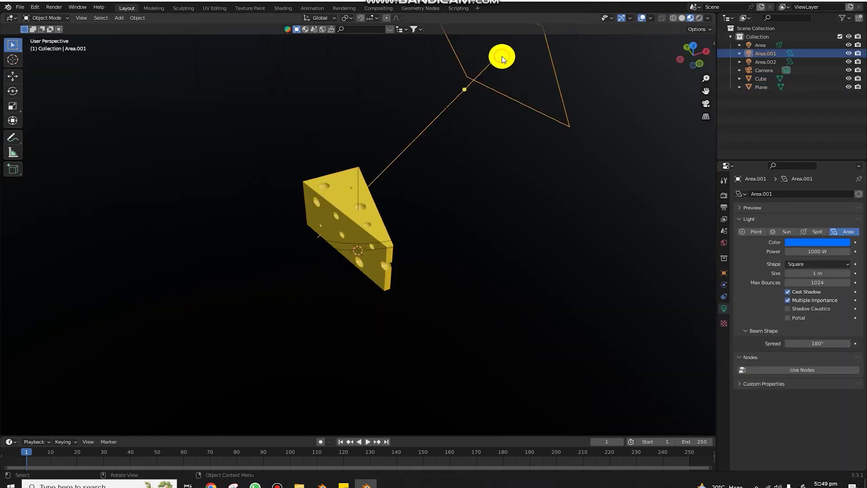
left_click_drag(681, 35, 675, 62)
left_click(693, 48)
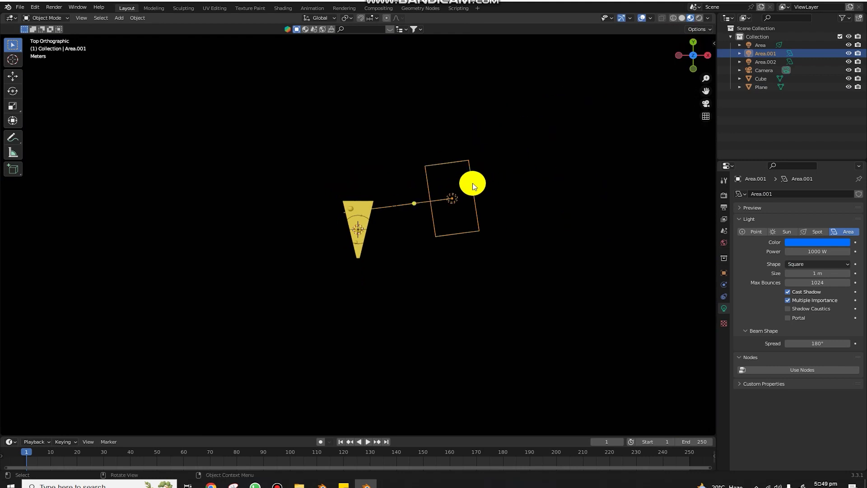
key("shift+d")
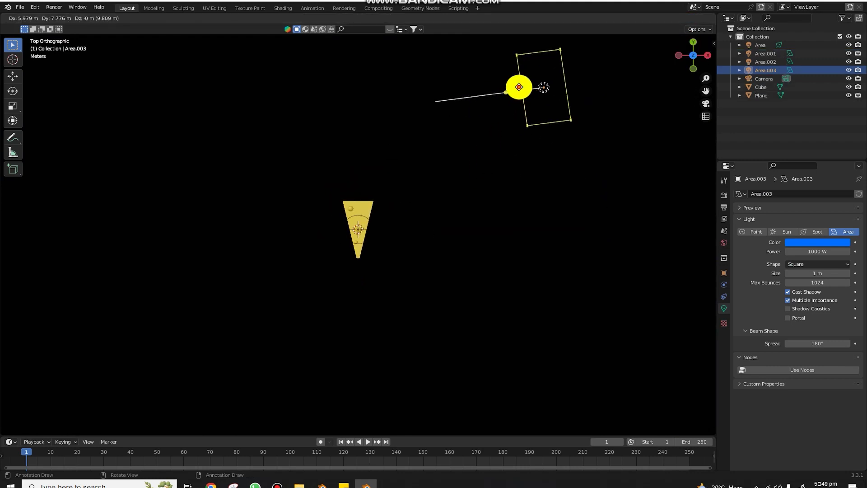
key("r")
left_click(569, 142)
In rendered camera view, move Area.003 and rotate it around Z
left_click(706, 103)
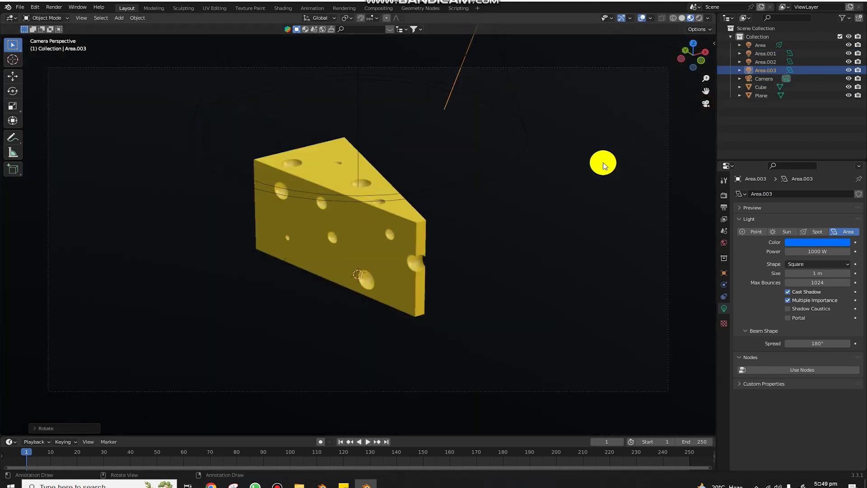
left_click(699, 17)
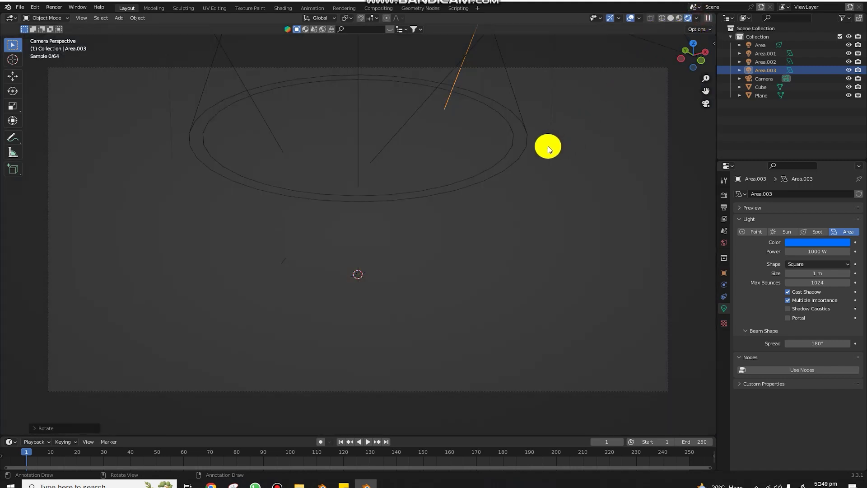
key("g")
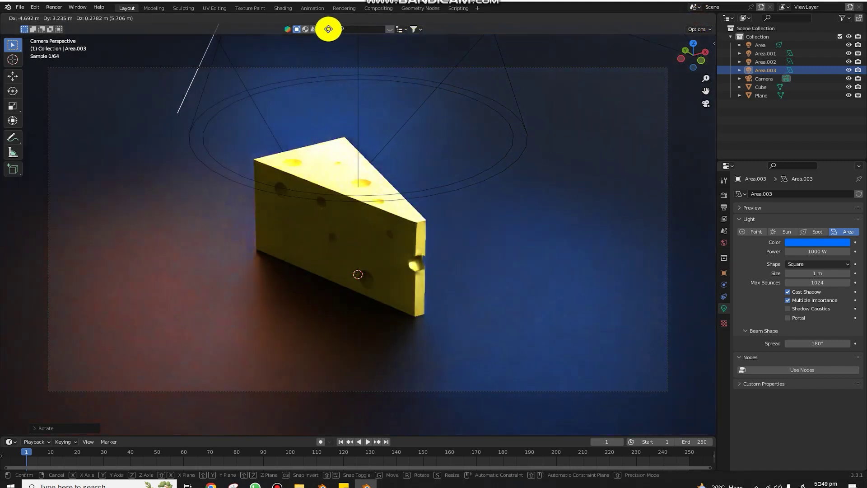
left_click(367, 403)
key("r")
key("z")
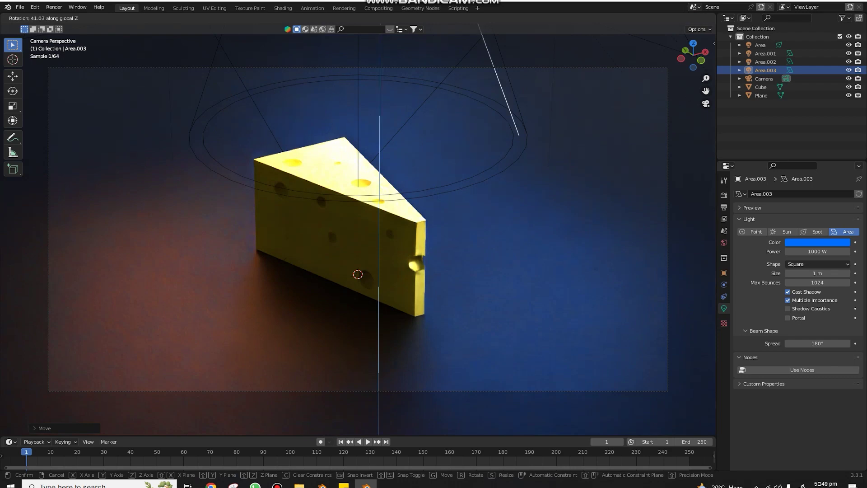
left_click(534, 127)
Stretch Area.003 along the X axis
key("s")
key("x")
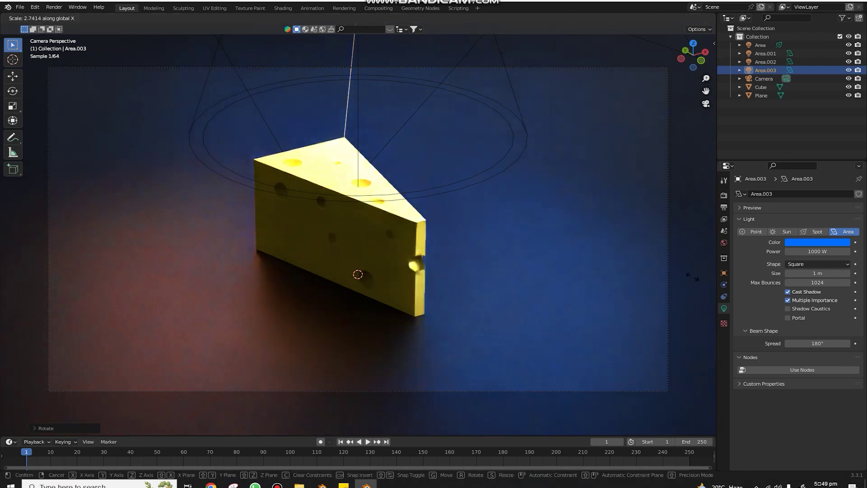
left_click(802, 226)
left_click(834, 242)
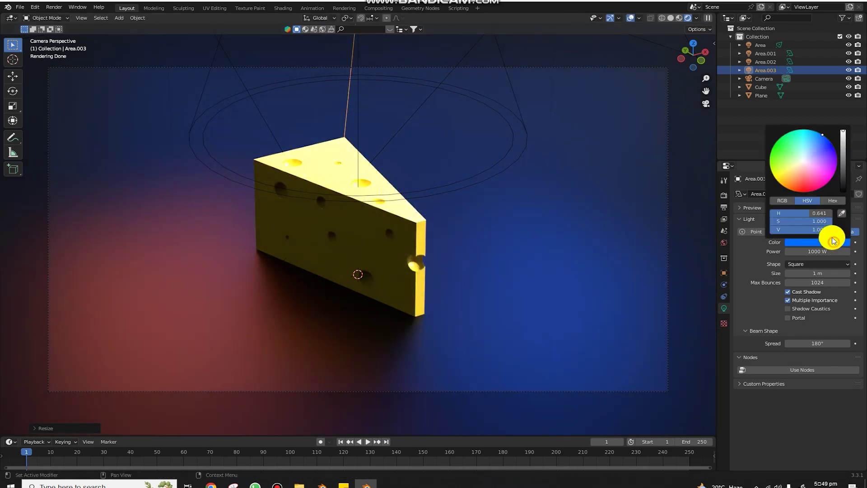
Make Area.003 a saturated green, try a pale pink, revert to green, and save
left_click_drag(789, 150, 789, 156)
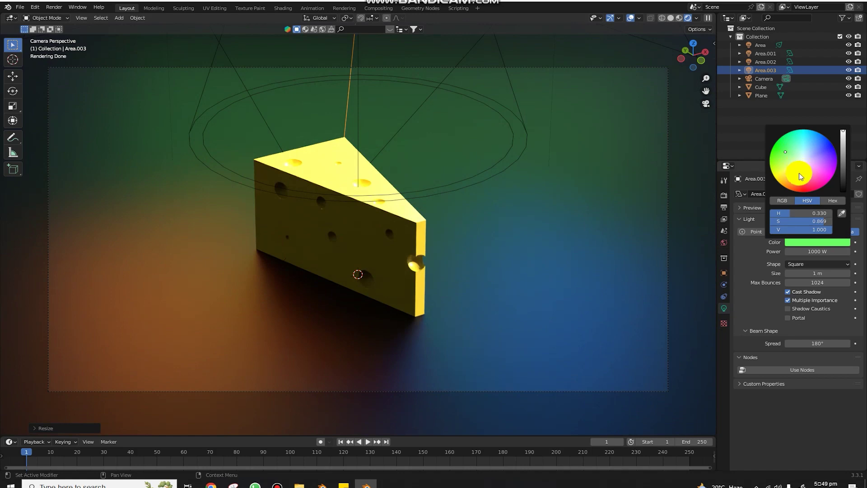
left_click_drag(802, 188, 780, 151)
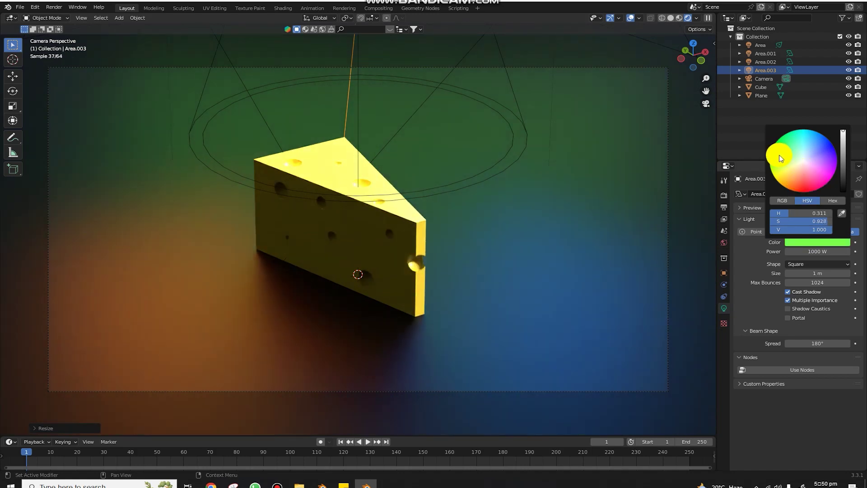
key("ctrl+s")
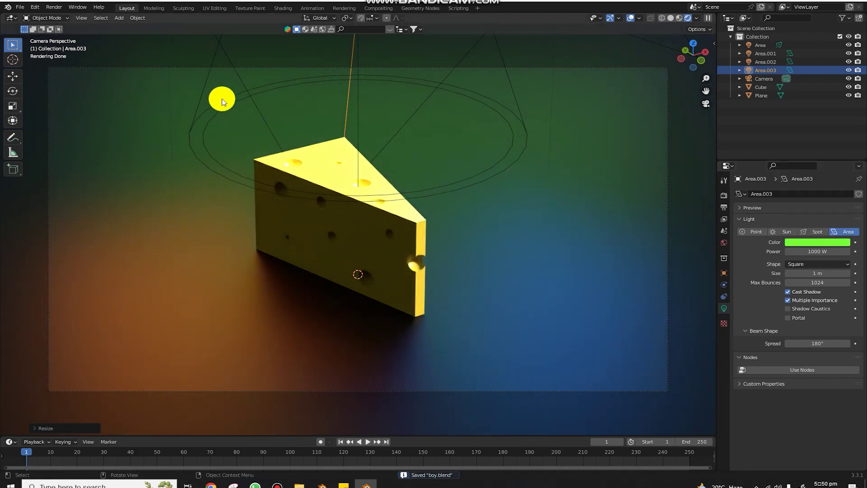
left_click(797, 242)
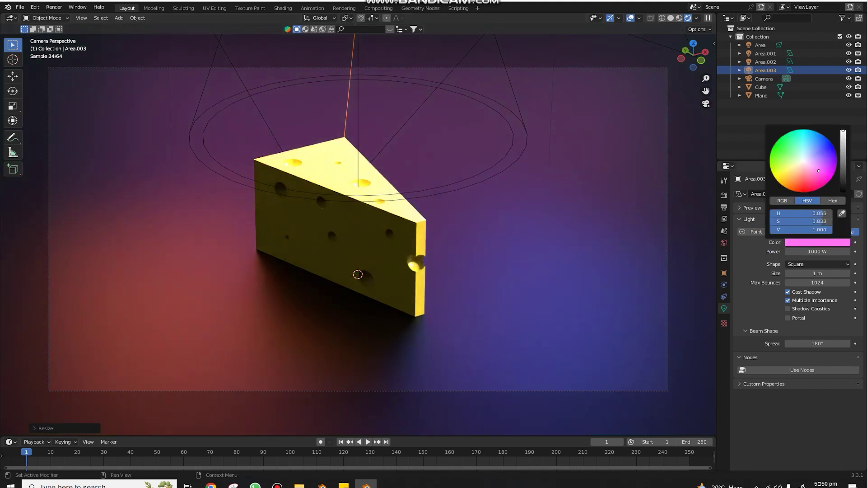
left_click_drag(819, 170, 805, 164)
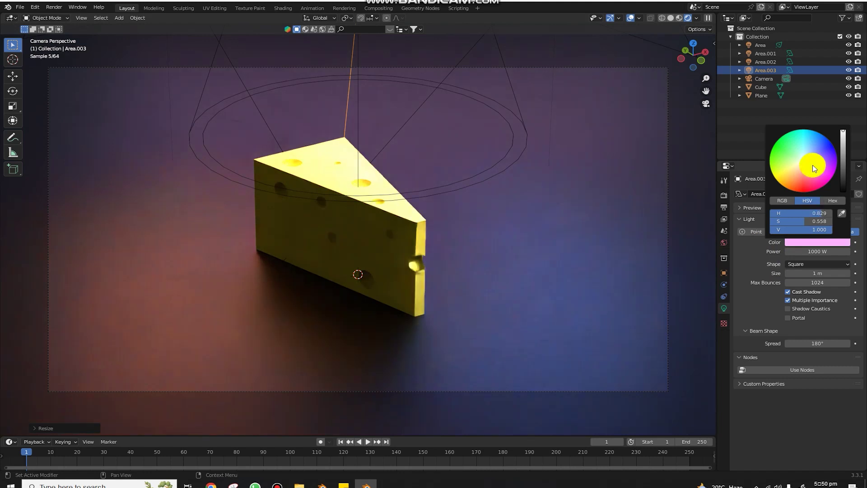
left_click(787, 147)
key("ctrl+s")
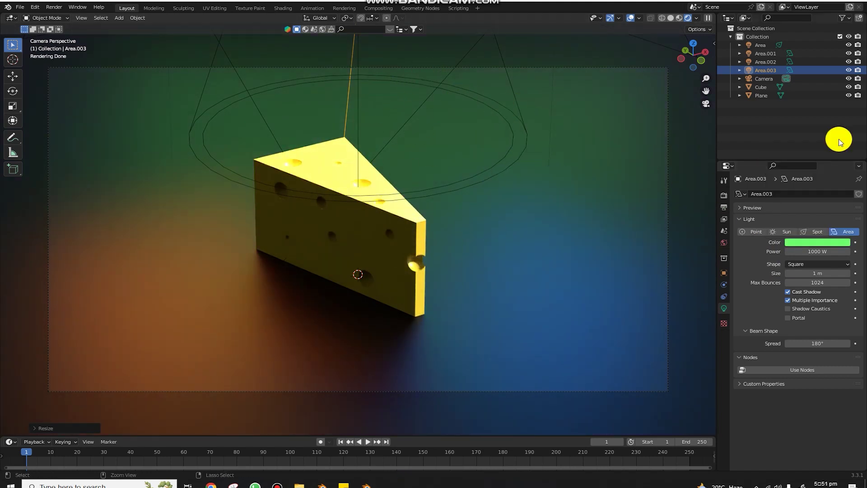